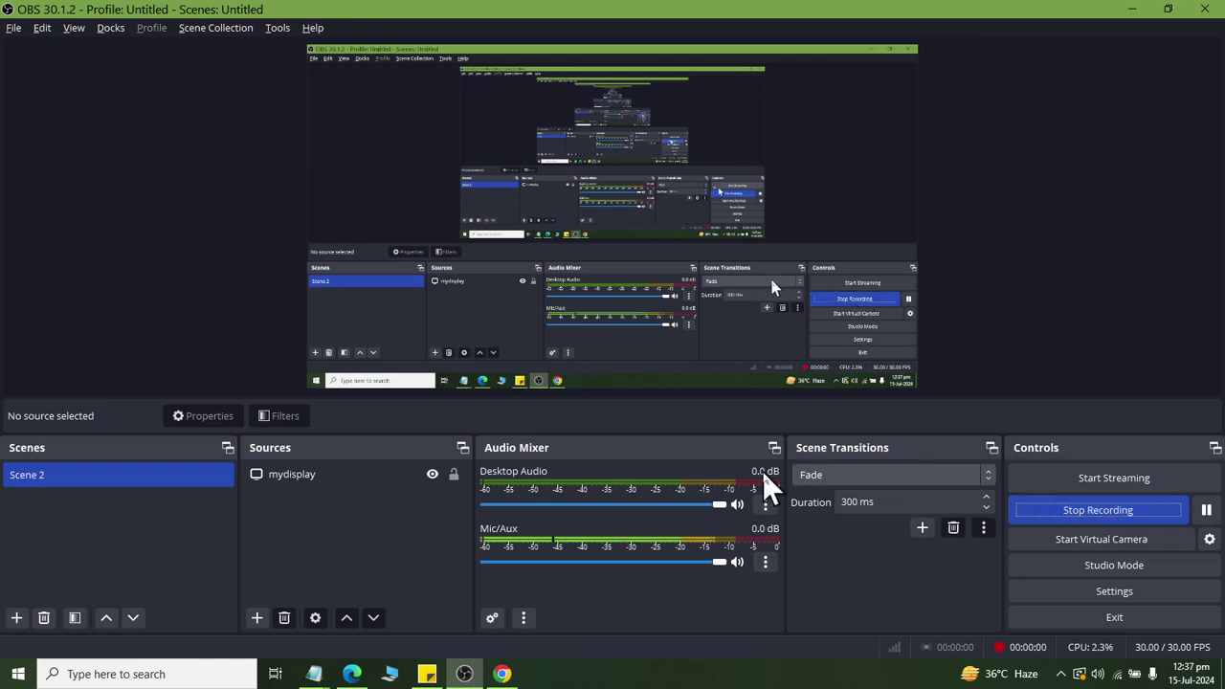
# Launch Adobe Photoshop CS6 (64 Bit) from the Windows Start menu app list.
pyautogui.click(17, 674)
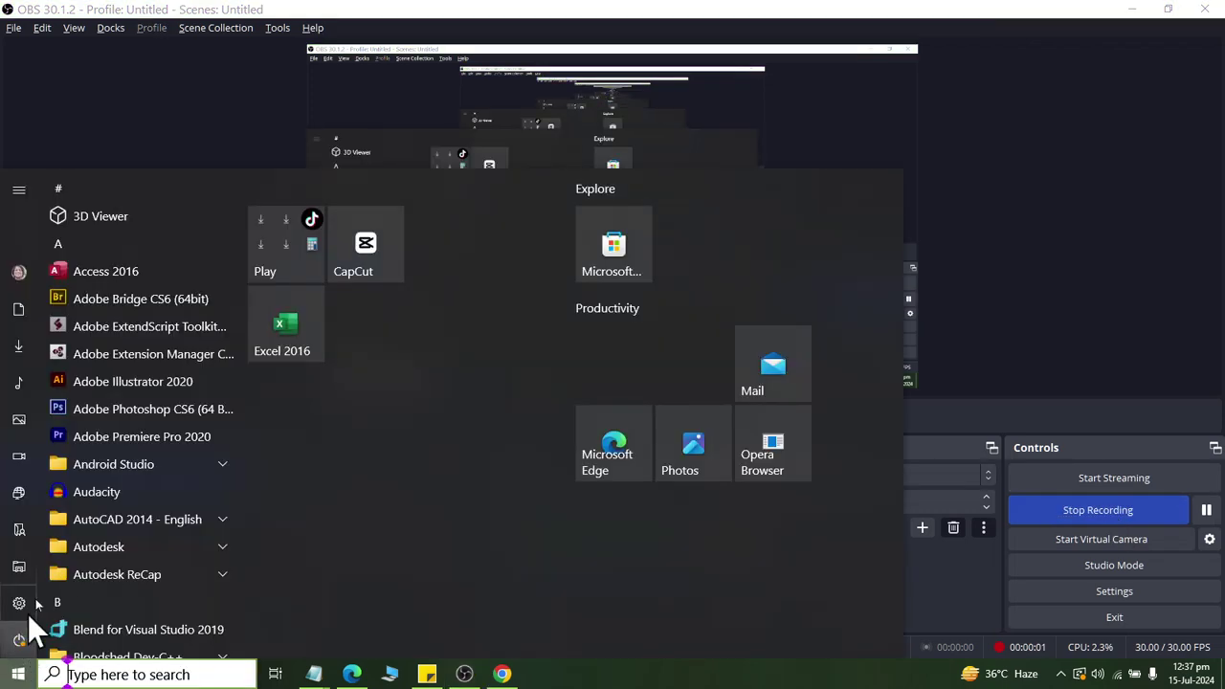
pyautogui.click(228, 402)
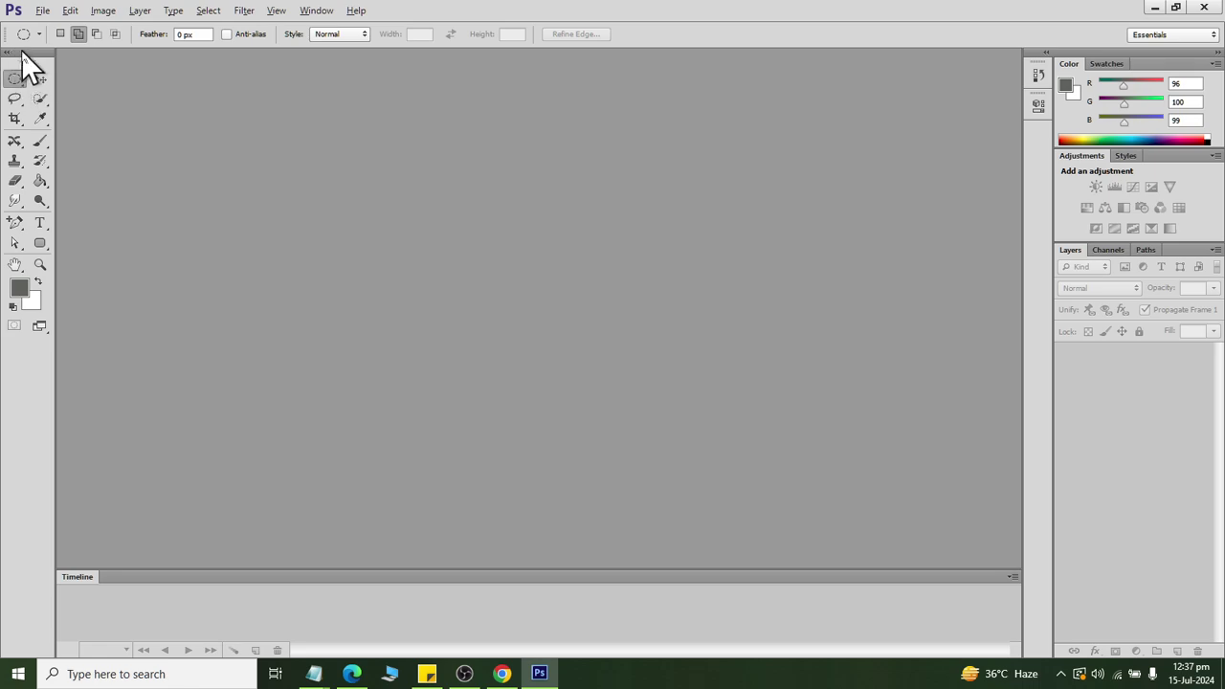
# Float the toolbox, the right-hand panel group, and the Color, Swatches, Adjustments and Styles panels.
pyautogui.moveTo(17, 60); pyautogui.dragTo(278, 161)
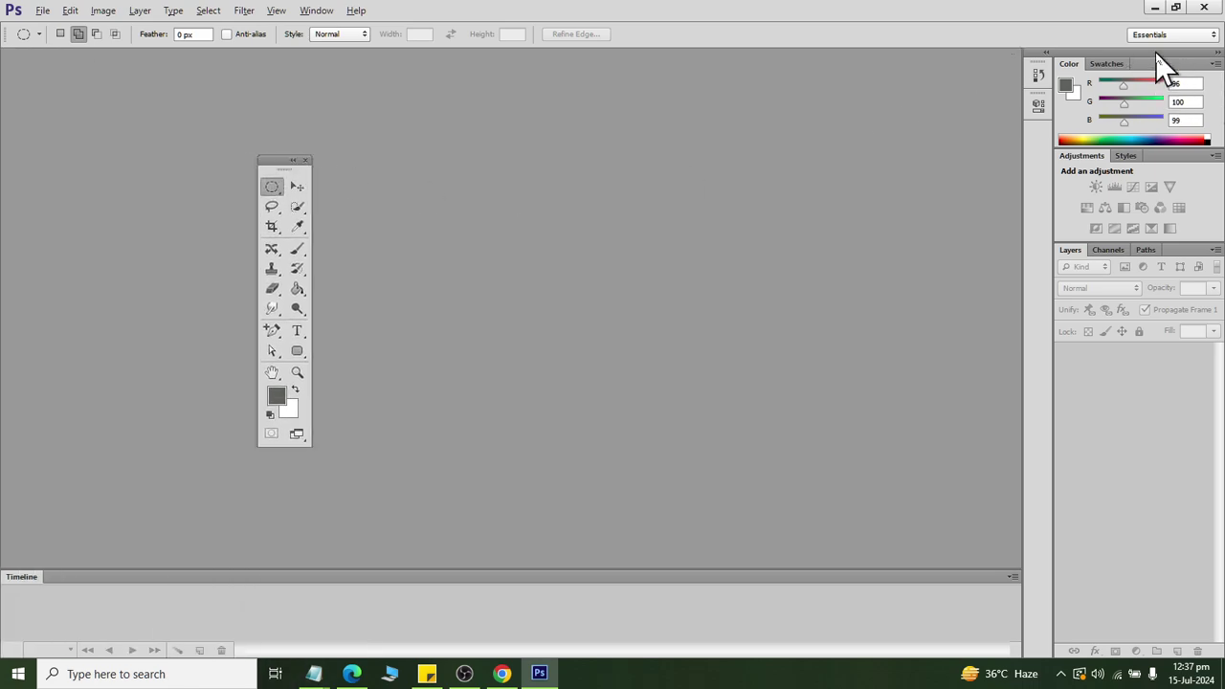
pyautogui.moveTo(1155, 52); pyautogui.dragTo(685, 126)
pyautogui.moveTo(596, 138); pyautogui.dragTo(393, 212)
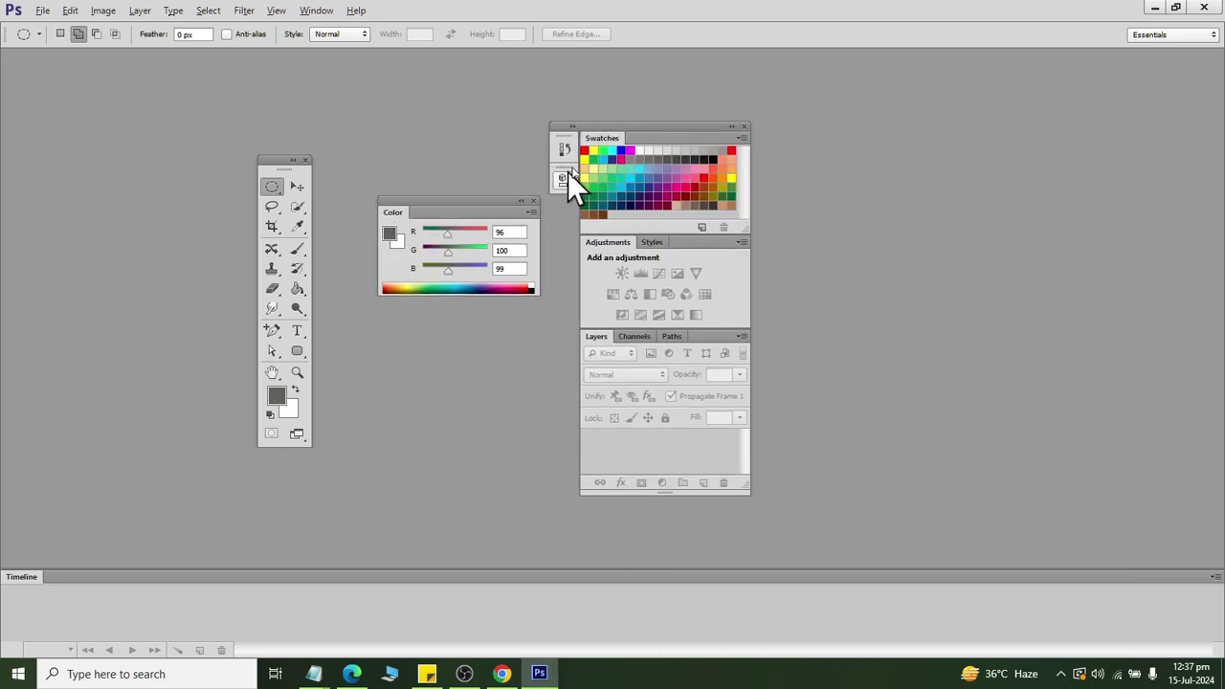
pyautogui.moveTo(591, 153); pyautogui.dragTo(872, 297)
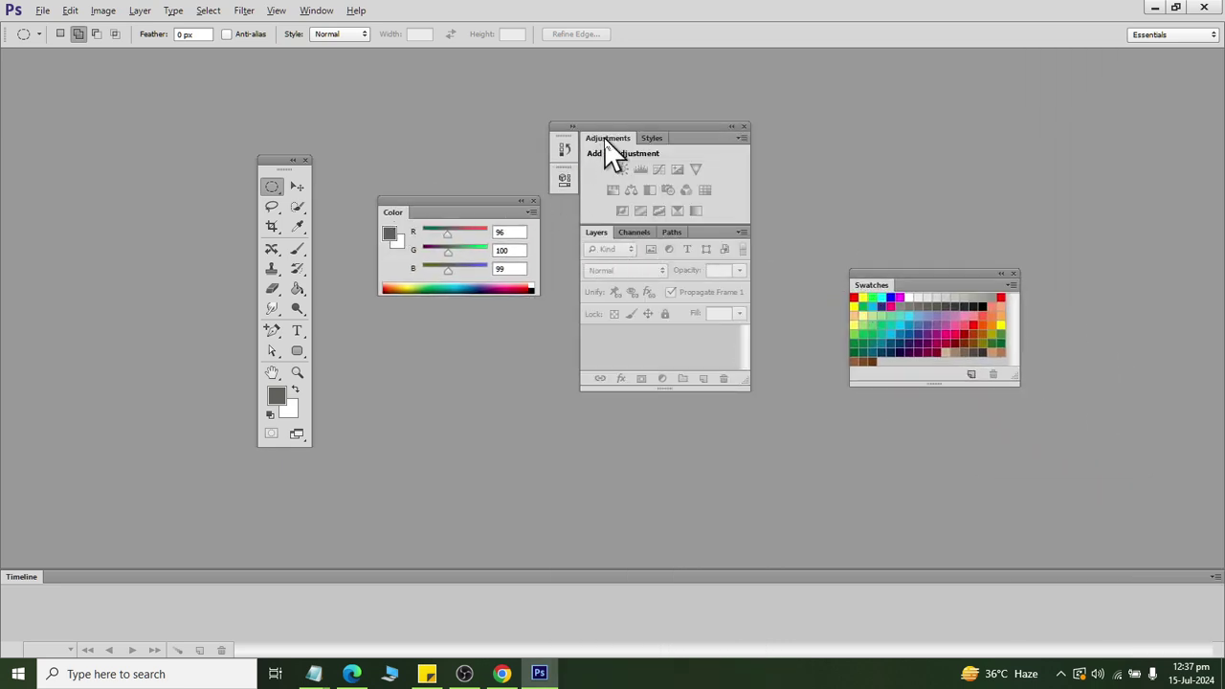
pyautogui.moveTo(607, 139); pyautogui.dragTo(422, 392)
pyautogui.moveTo(598, 139); pyautogui.dragTo(773, 422)
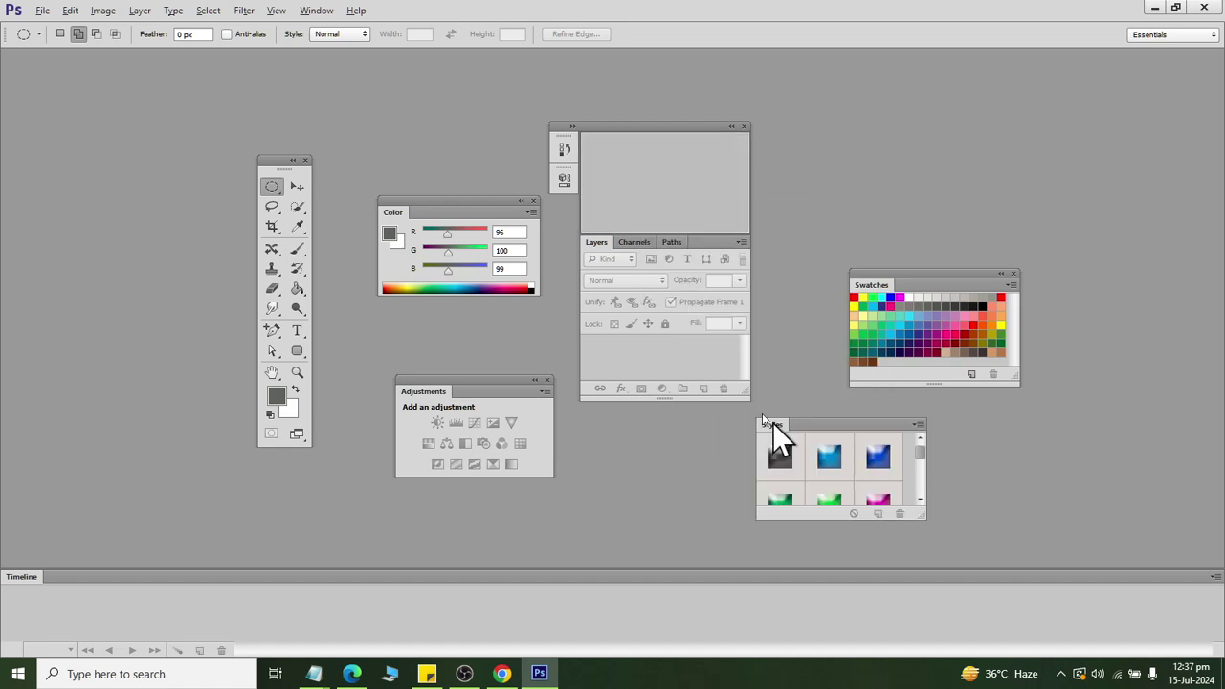
# Float the Layers, Channels and Paths panels, the Timeline and the tool options bar.
pyautogui.moveTo(600, 143); pyautogui.dragTo(598, 366)
pyautogui.click(635, 142)
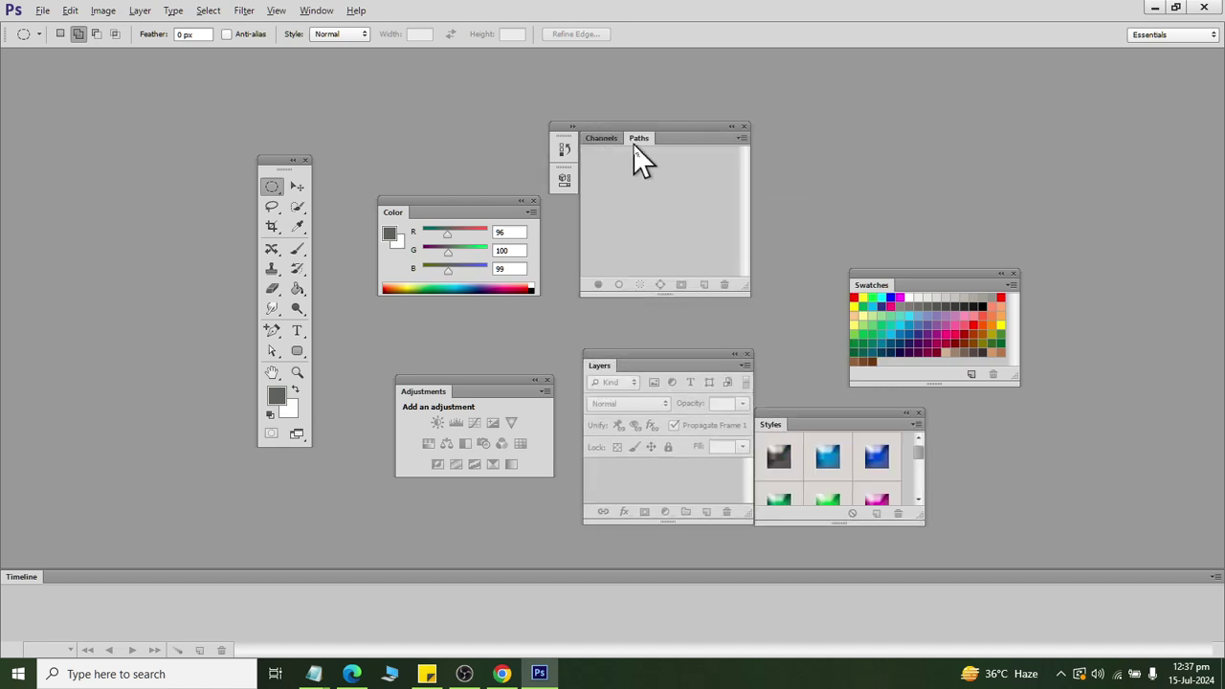
pyautogui.moveTo(604, 136); pyautogui.dragTo(58, 337)
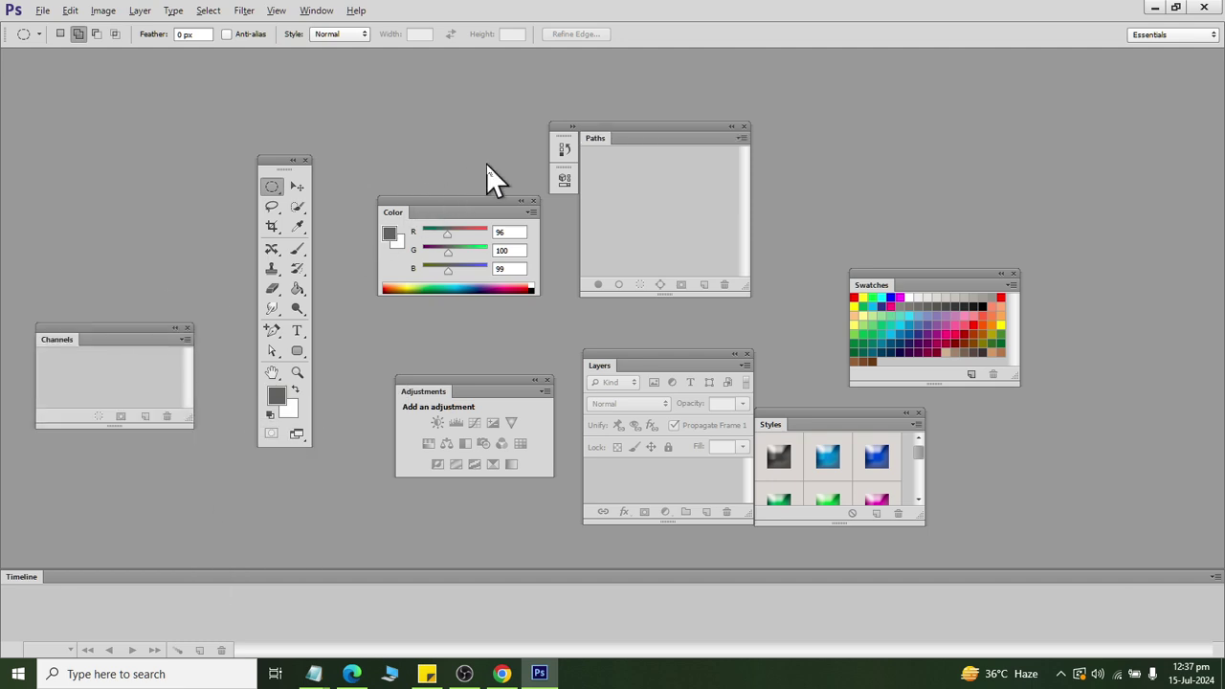
pyautogui.moveTo(613, 139); pyautogui.dragTo(904, 64)
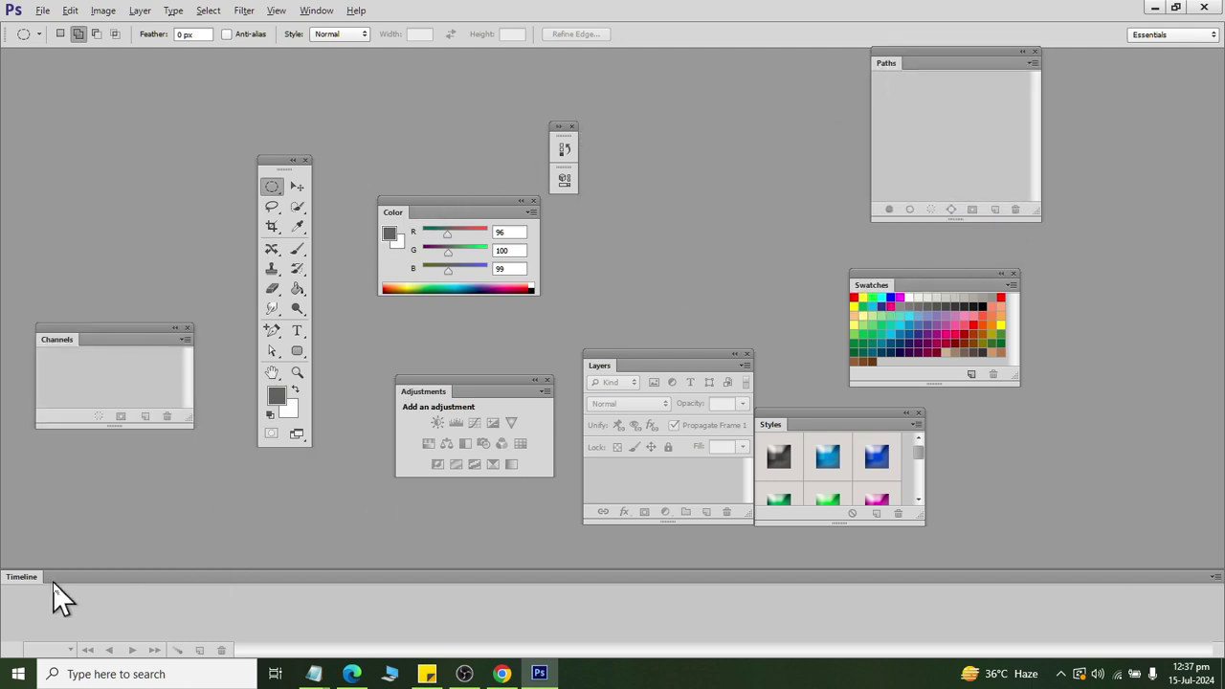
pyautogui.moveTo(9, 580); pyautogui.dragTo(133, 468)
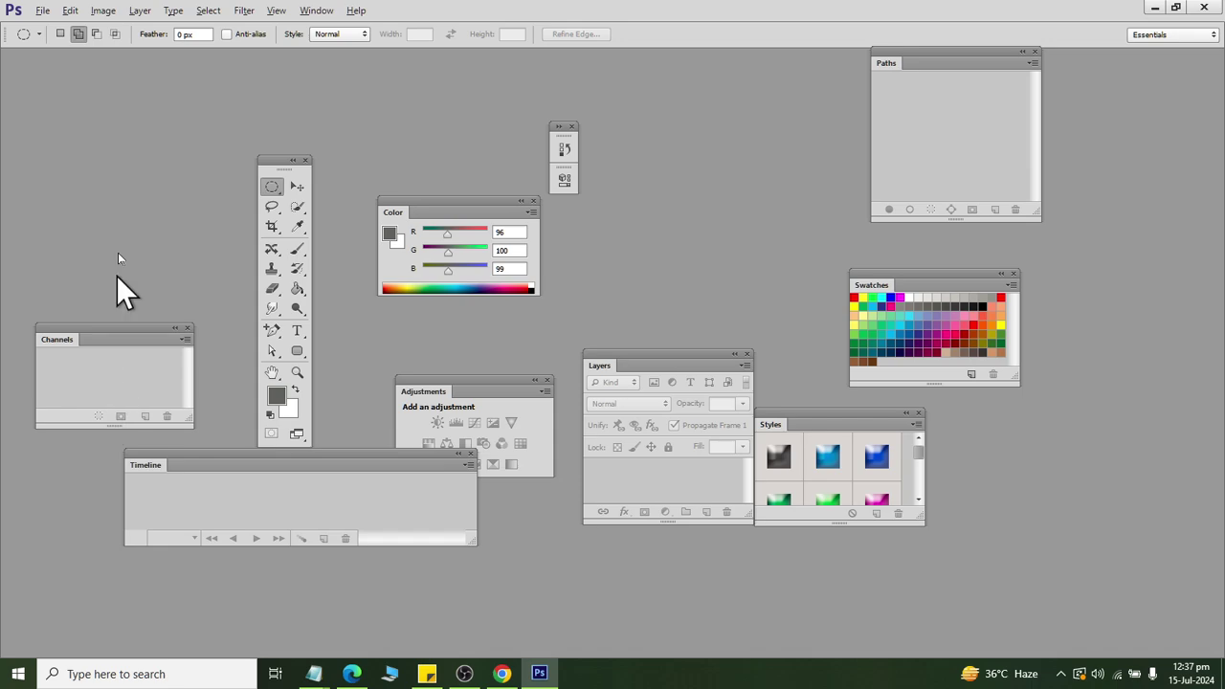
pyautogui.moveTo(5, 33); pyautogui.dragTo(7, 293)
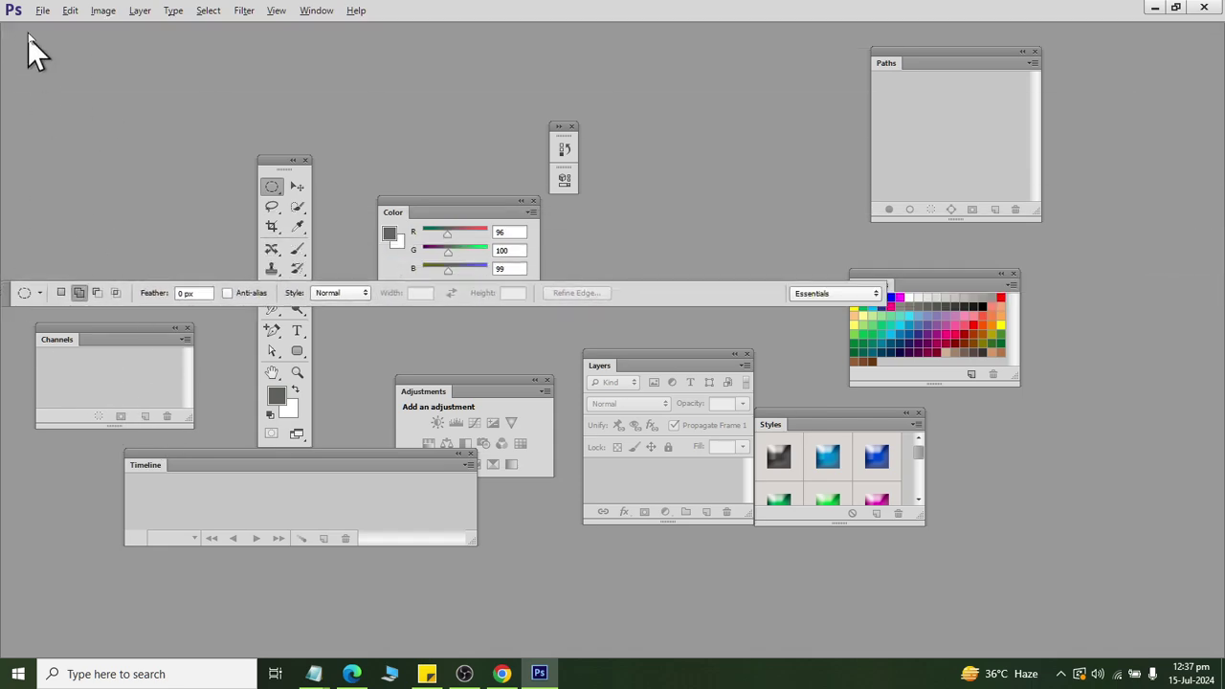
pyautogui.click(44, 11)
pyautogui.moveTo(70, 11)
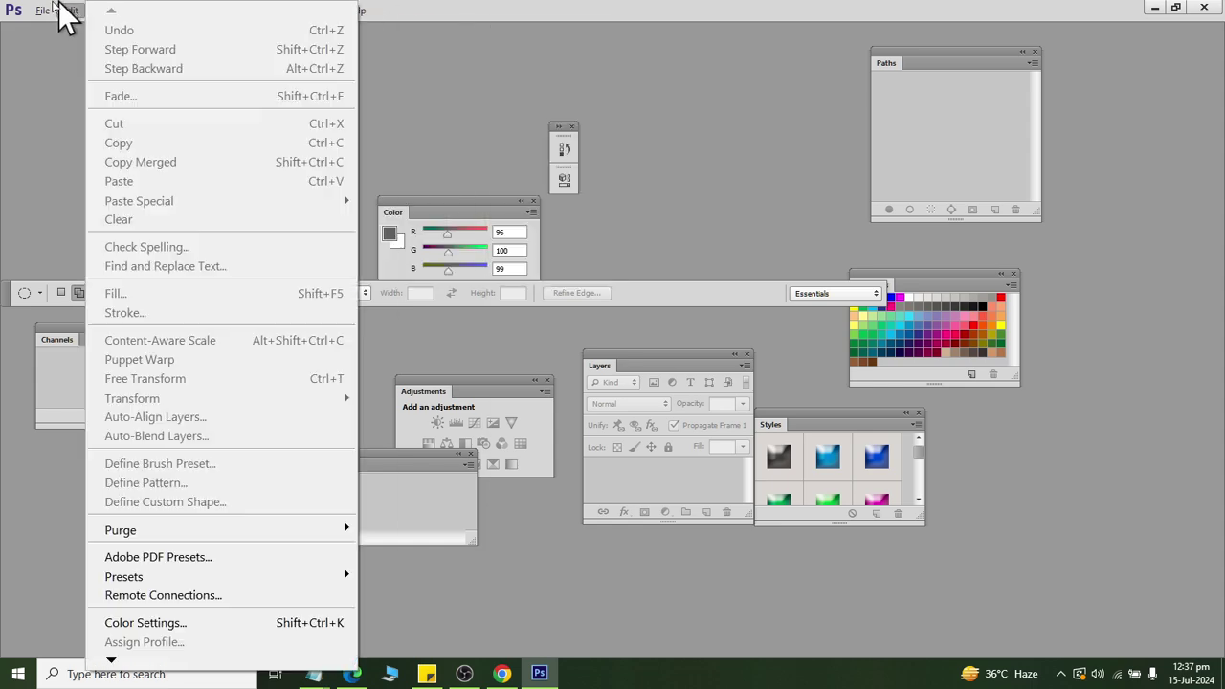
pyautogui.click(60, 14)
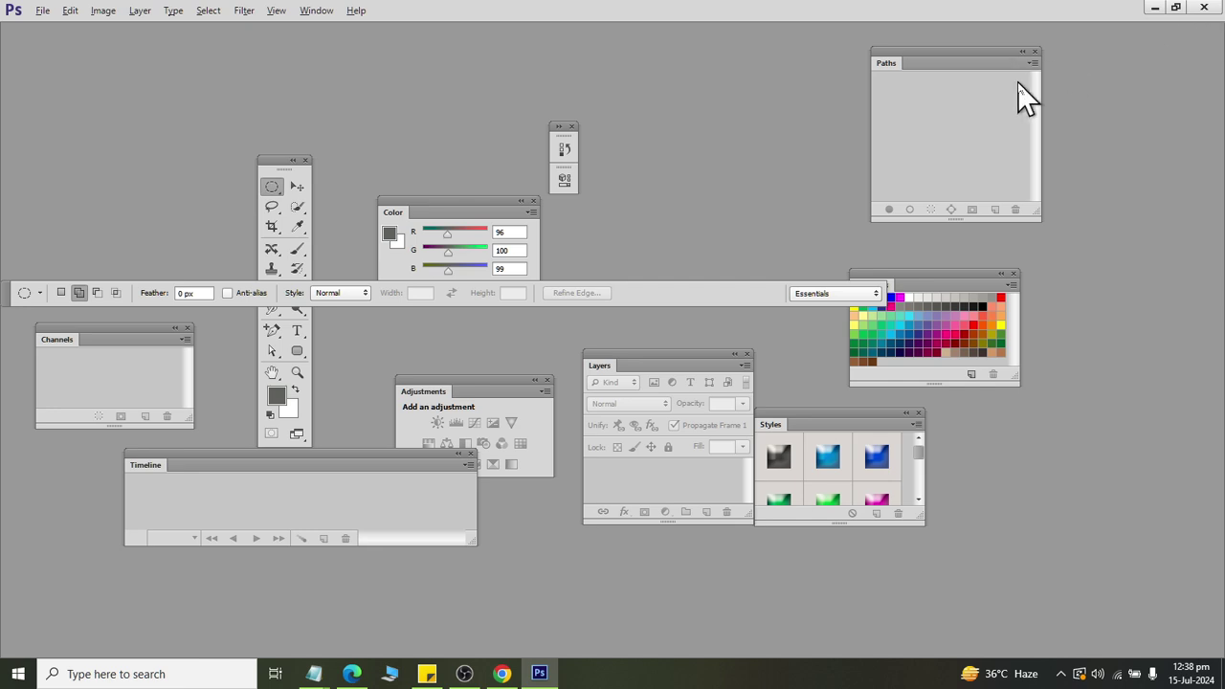
# Reset to Essentials (Default), widen the toolbox to two columns, then apply the Painting workspace.
pyautogui.click(308, 10)
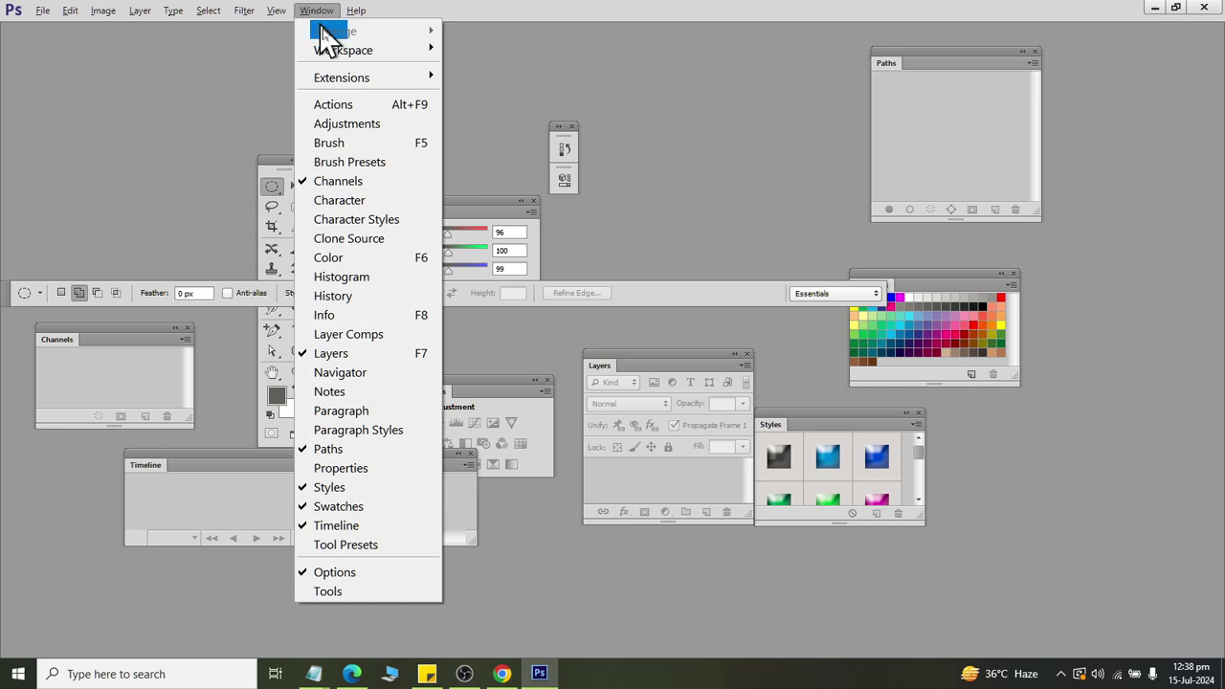
pyautogui.moveTo(342, 50)
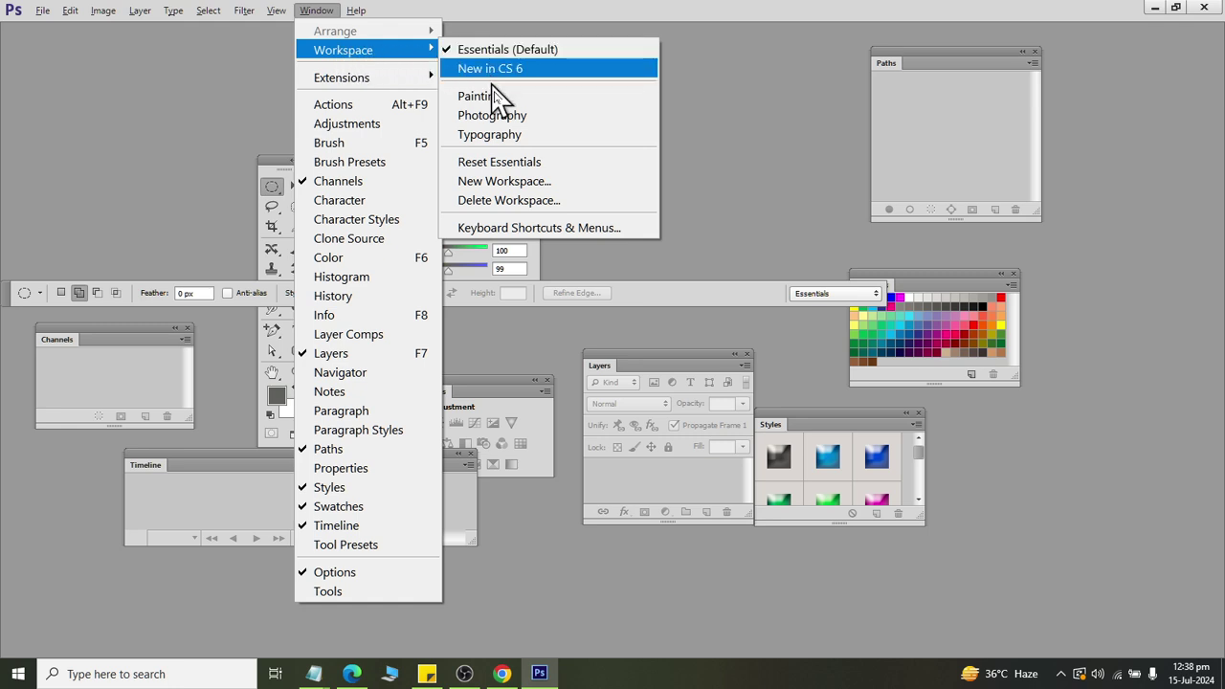
pyautogui.click(531, 177)
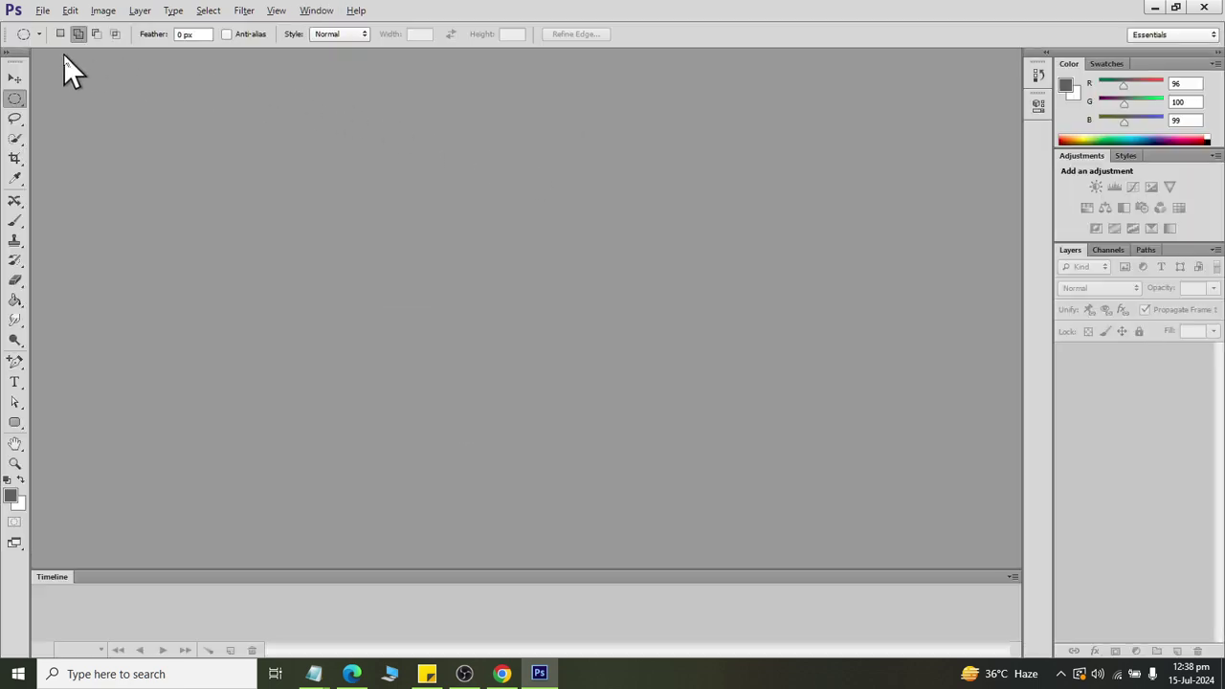
pyautogui.click(8, 53)
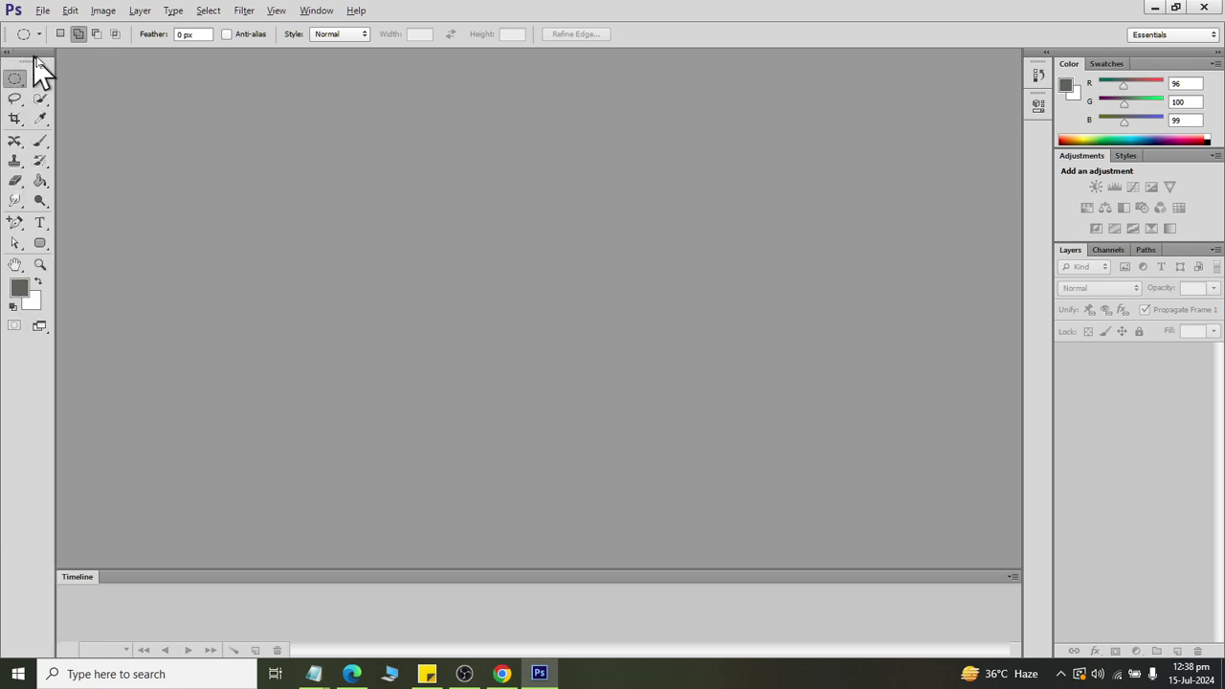
pyautogui.click(316, 11)
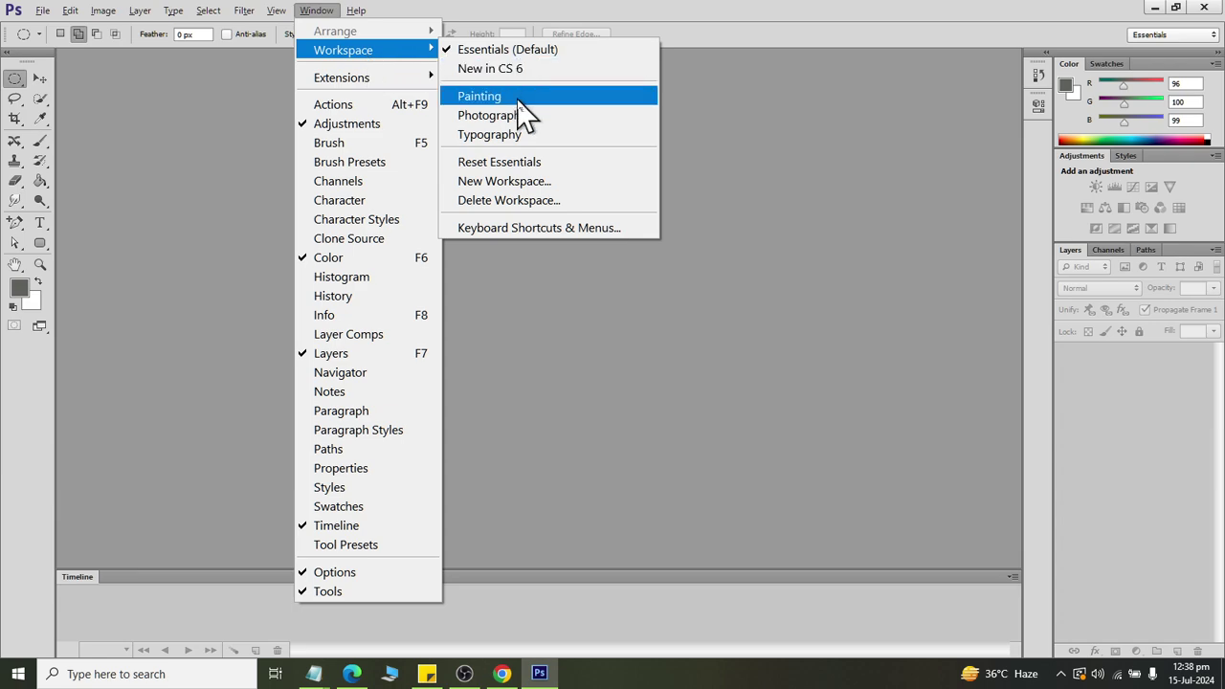
pyautogui.click(504, 101)
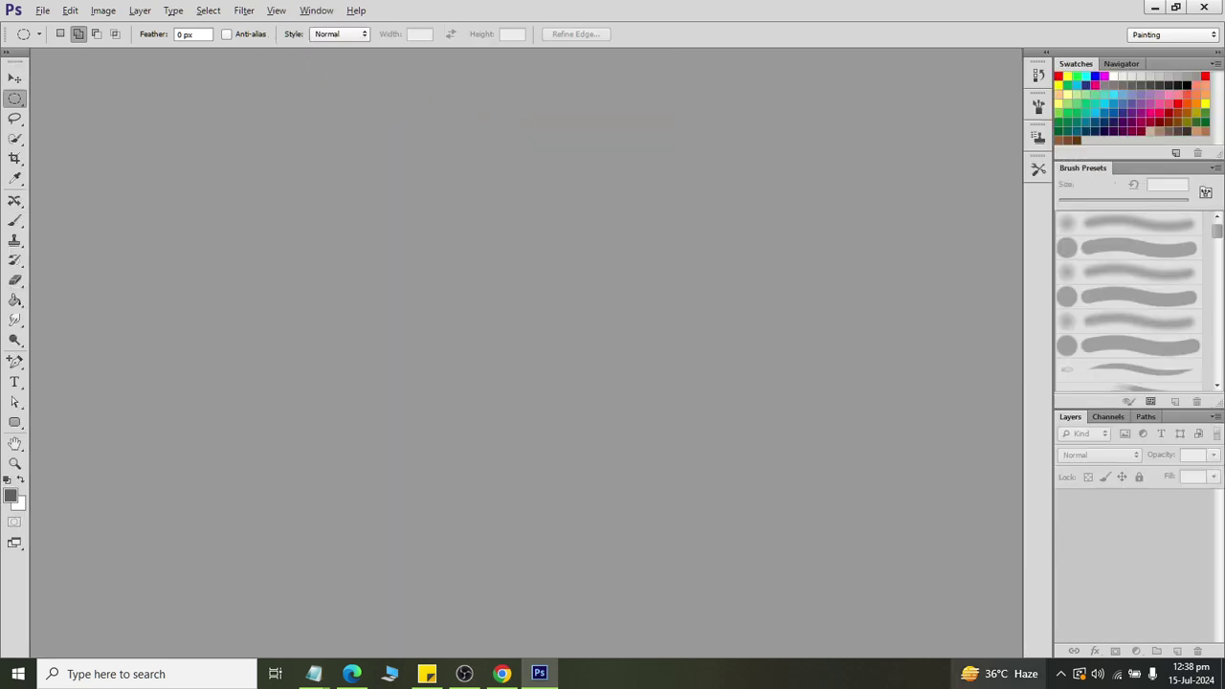
# Apply the Photography workspace, then the Typography workspace.
pyautogui.click(326, 11)
pyautogui.moveTo(343, 50)
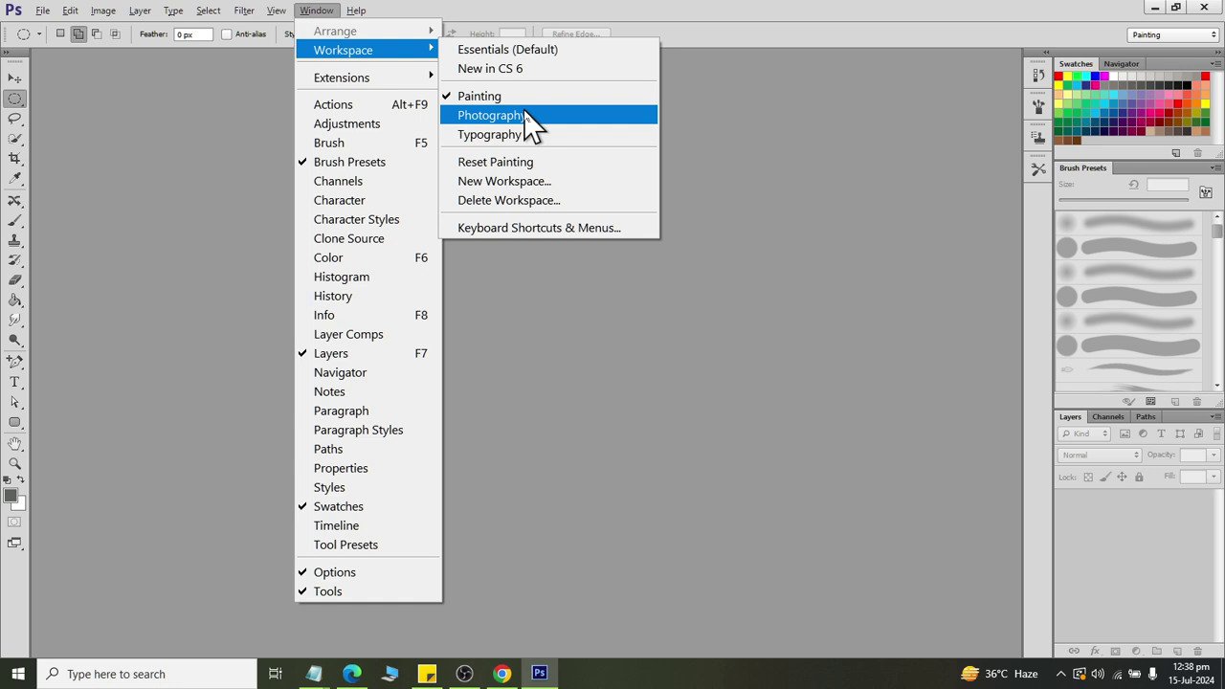
pyautogui.click(525, 115)
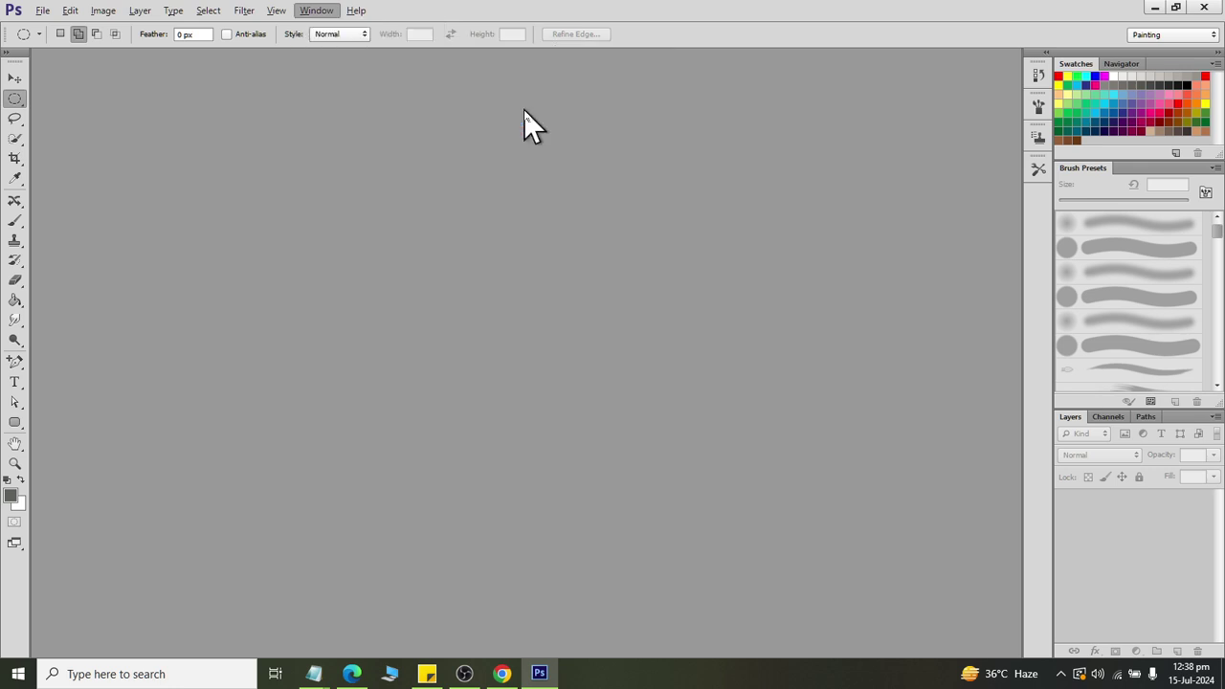
pyautogui.click(311, 13)
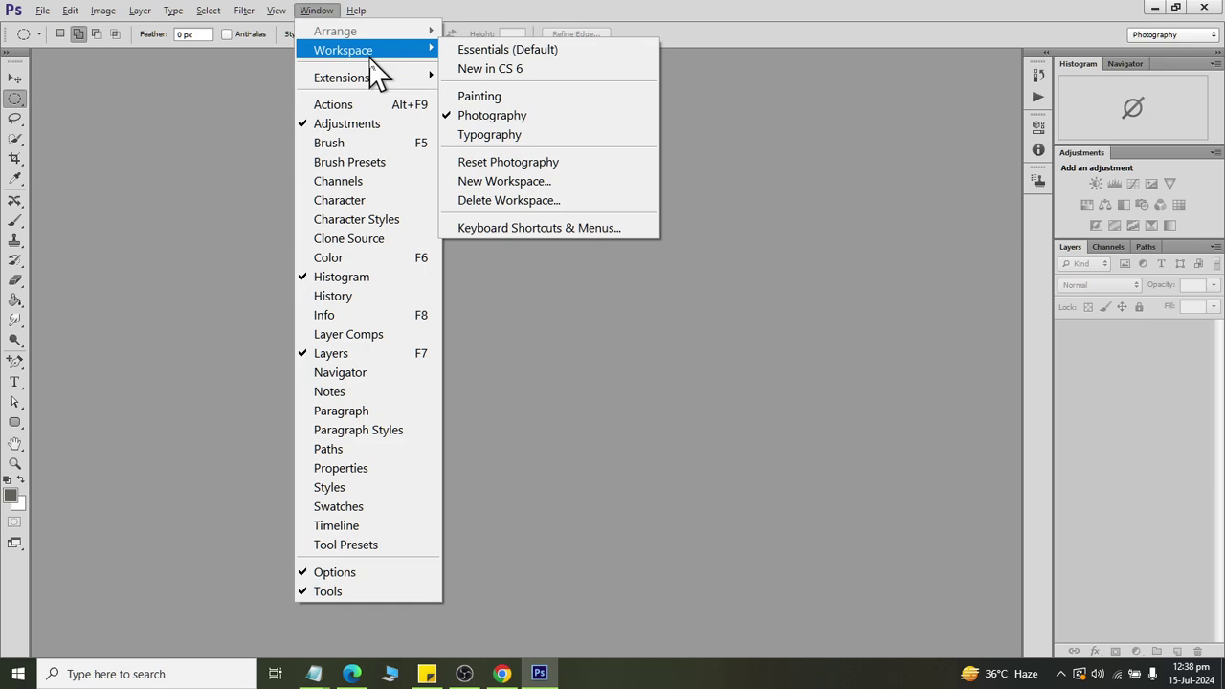
pyautogui.click(507, 136)
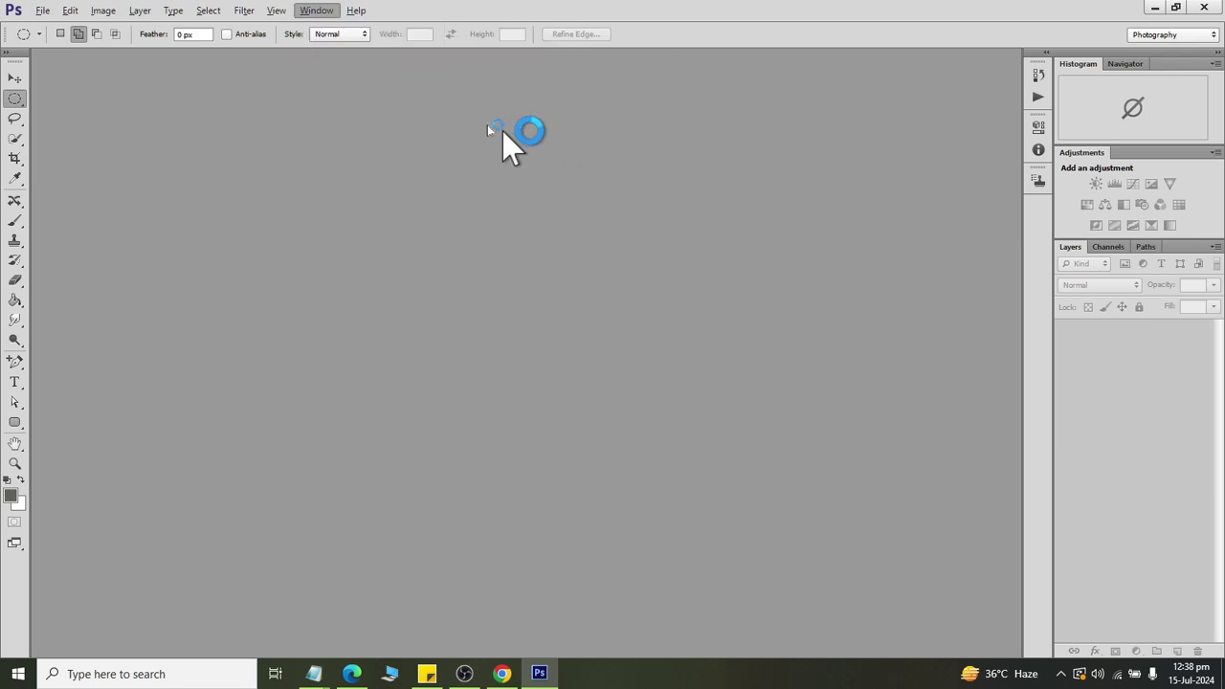
# Switch back to the Essentials (Default) workspace.
pyautogui.click(316, 10)
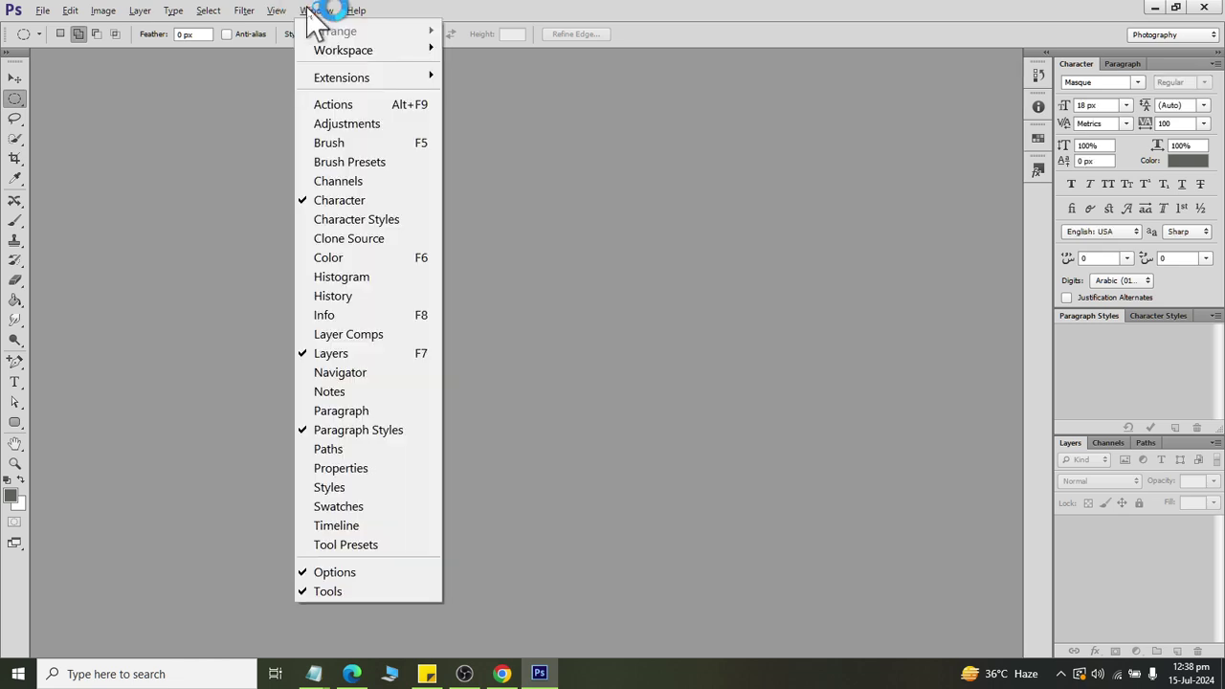
pyautogui.moveTo(342, 50)
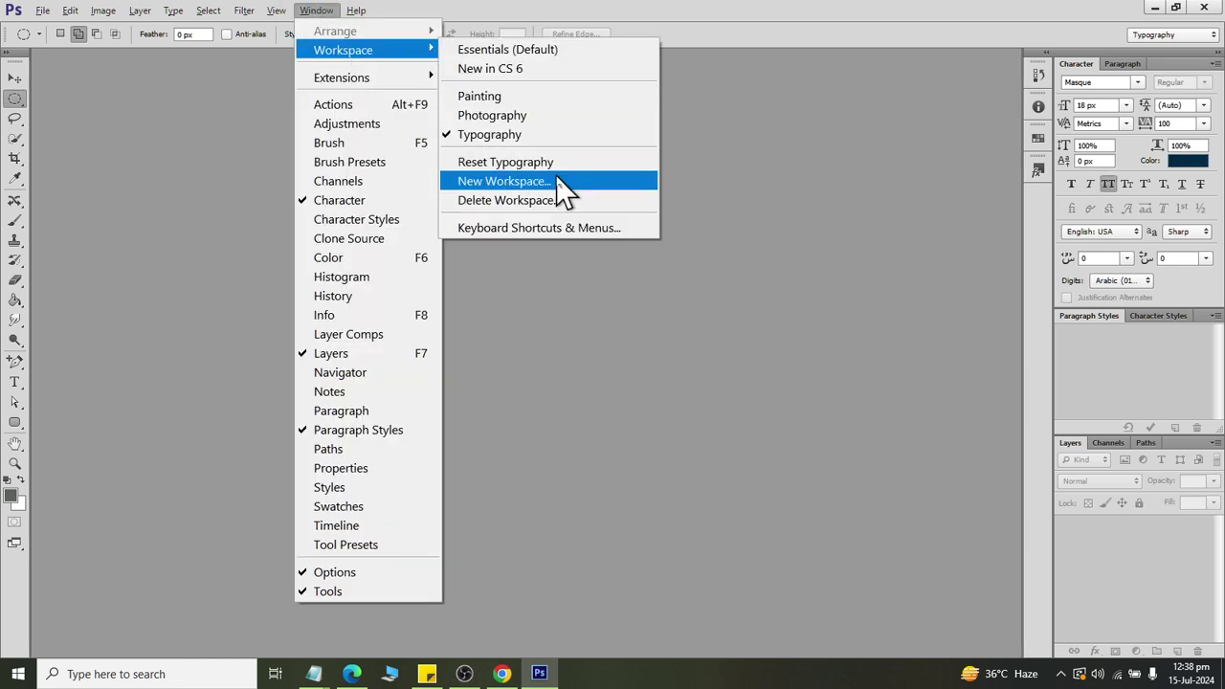
pyautogui.click(560, 164)
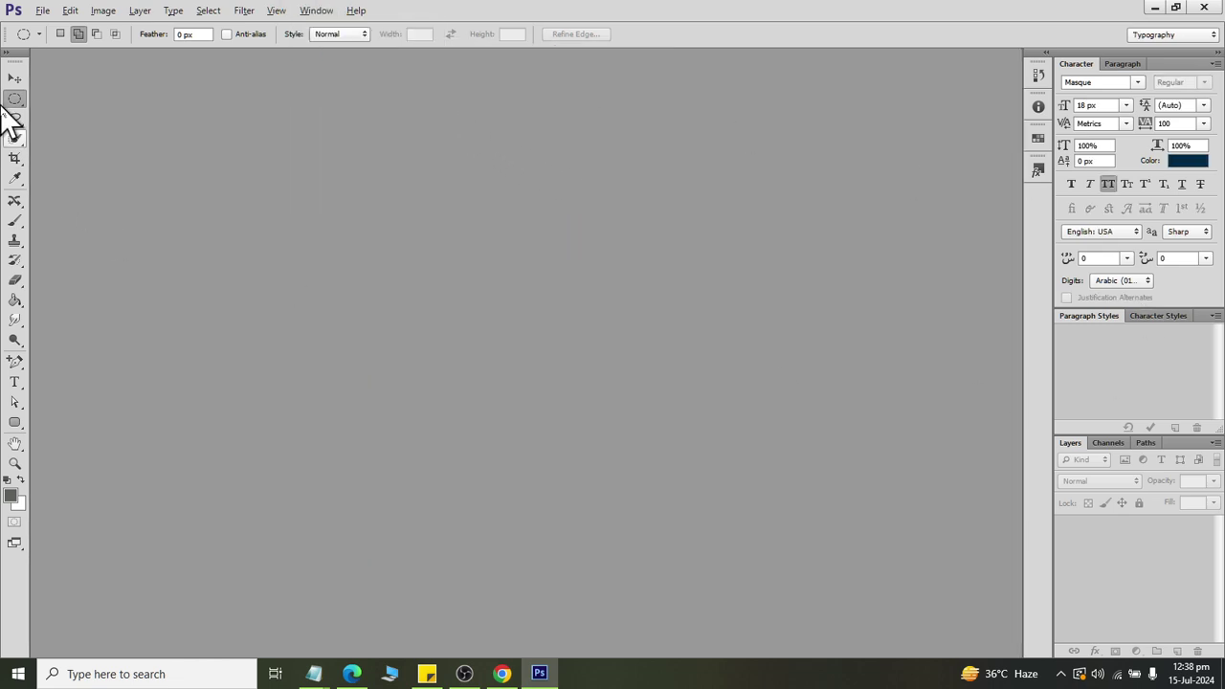
pyautogui.click(318, 11)
pyautogui.moveTo(342, 50)
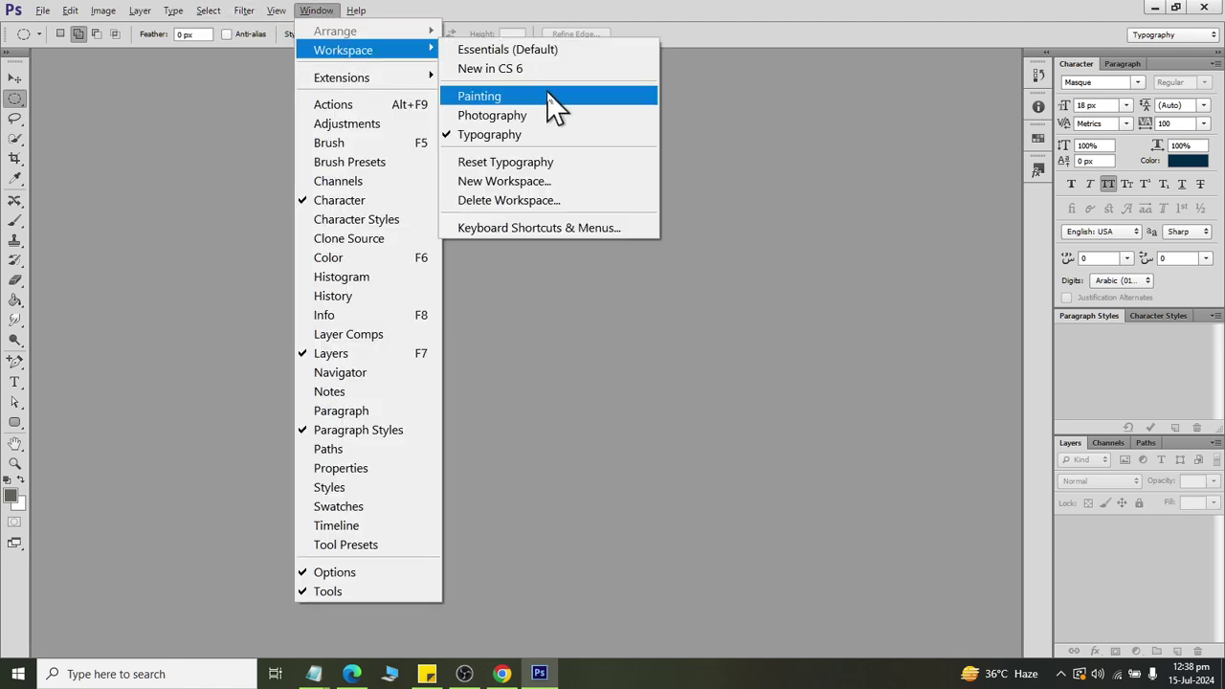
pyautogui.click(565, 50)
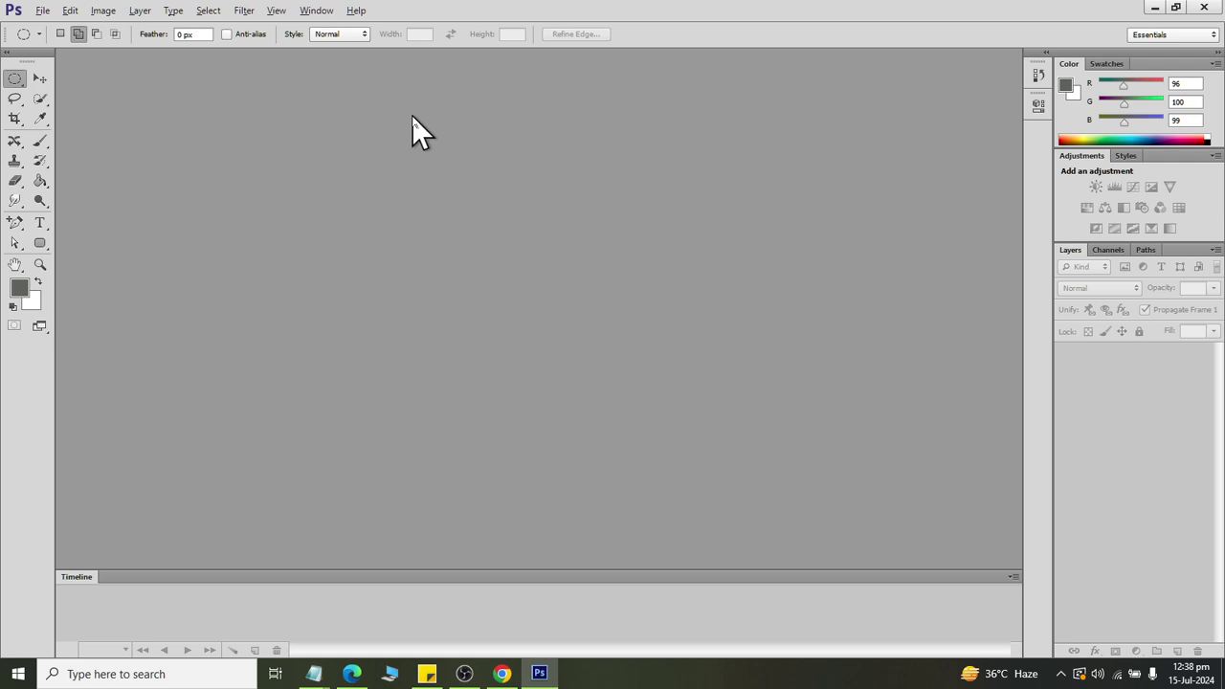
# Start a new document and choose the Default Photoshop Size preset.
pyautogui.click(40, 11)
pyautogui.click(62, 30)
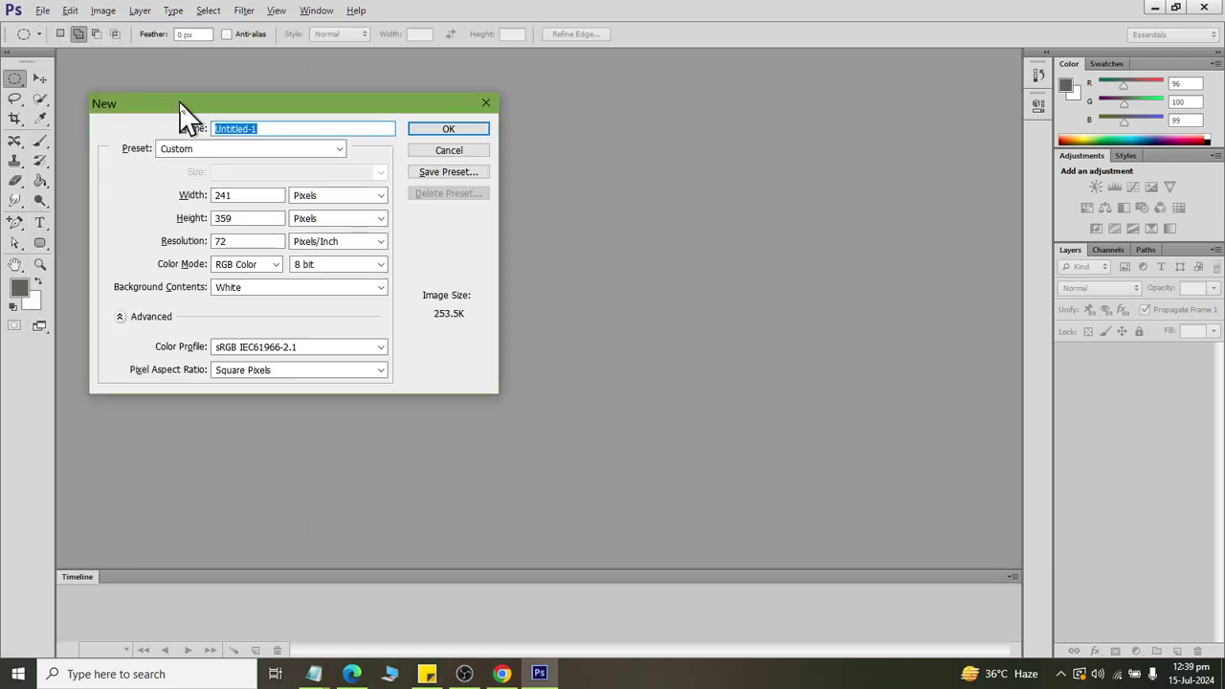
pyautogui.moveTo(184, 100)
pyautogui.mouseDown()
pyautogui.moveTo(282, 53)
pyautogui.moveTo(290, 83)
pyautogui.mouseUp()
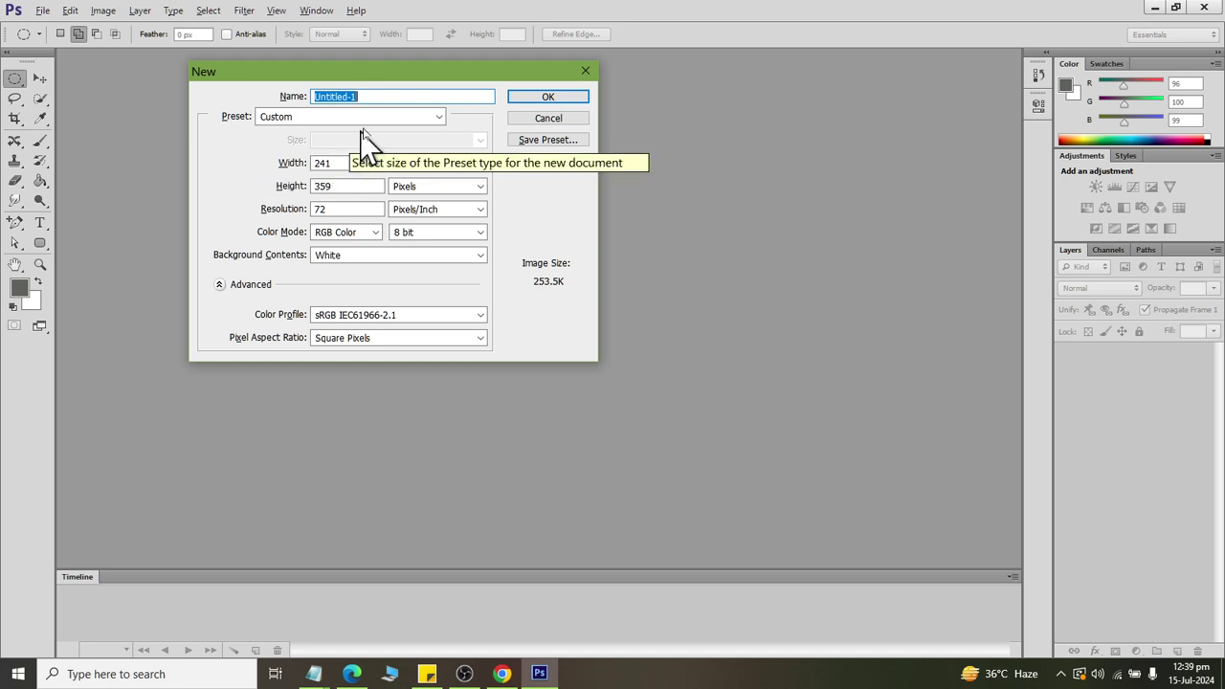
pyautogui.click(438, 116)
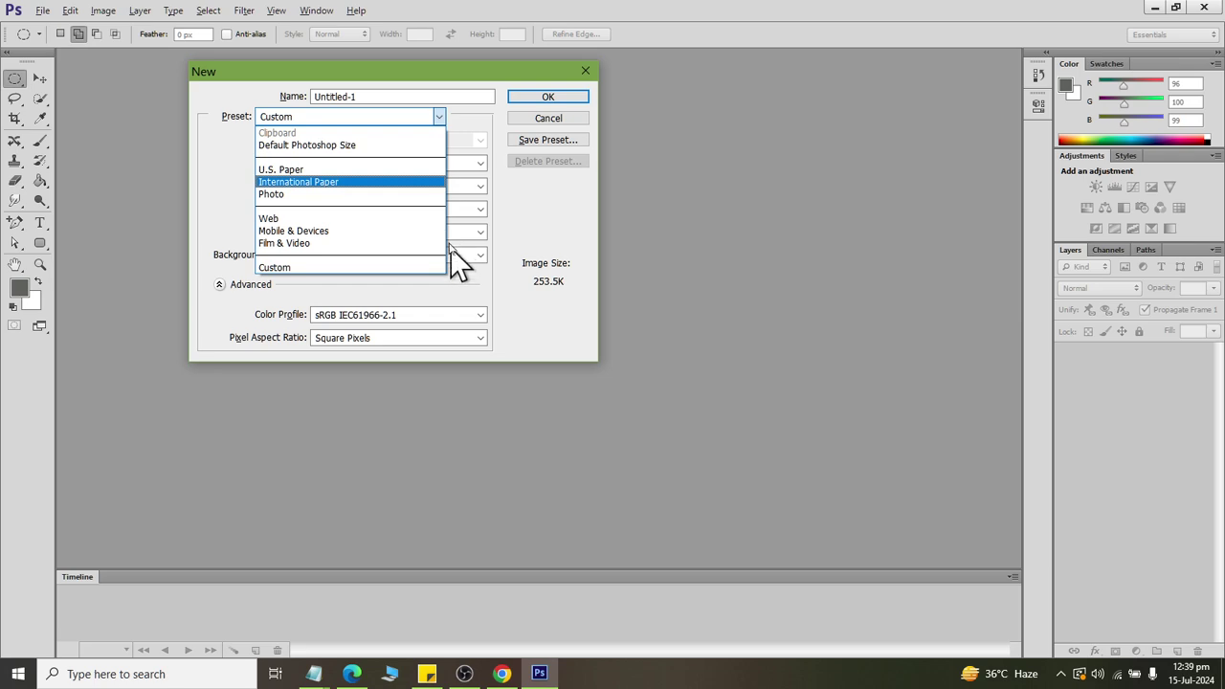
pyautogui.click(401, 149)
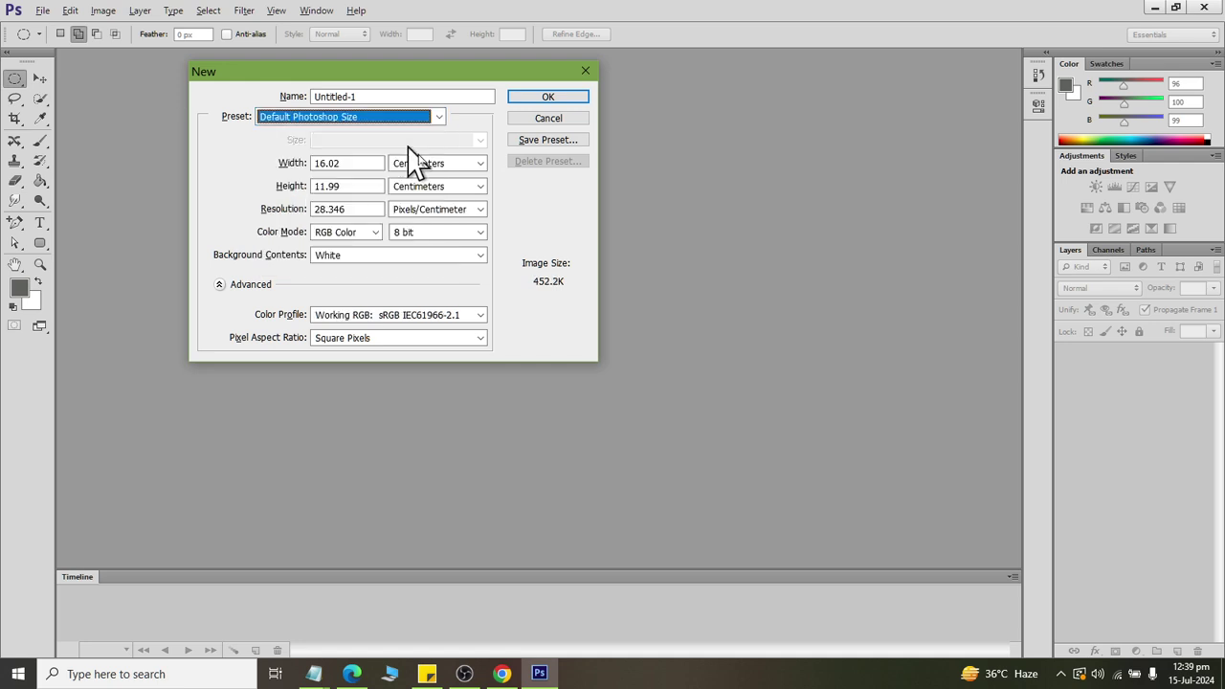
pyautogui.click(438, 166)
pyautogui.click(419, 123)
pyautogui.click(414, 118)
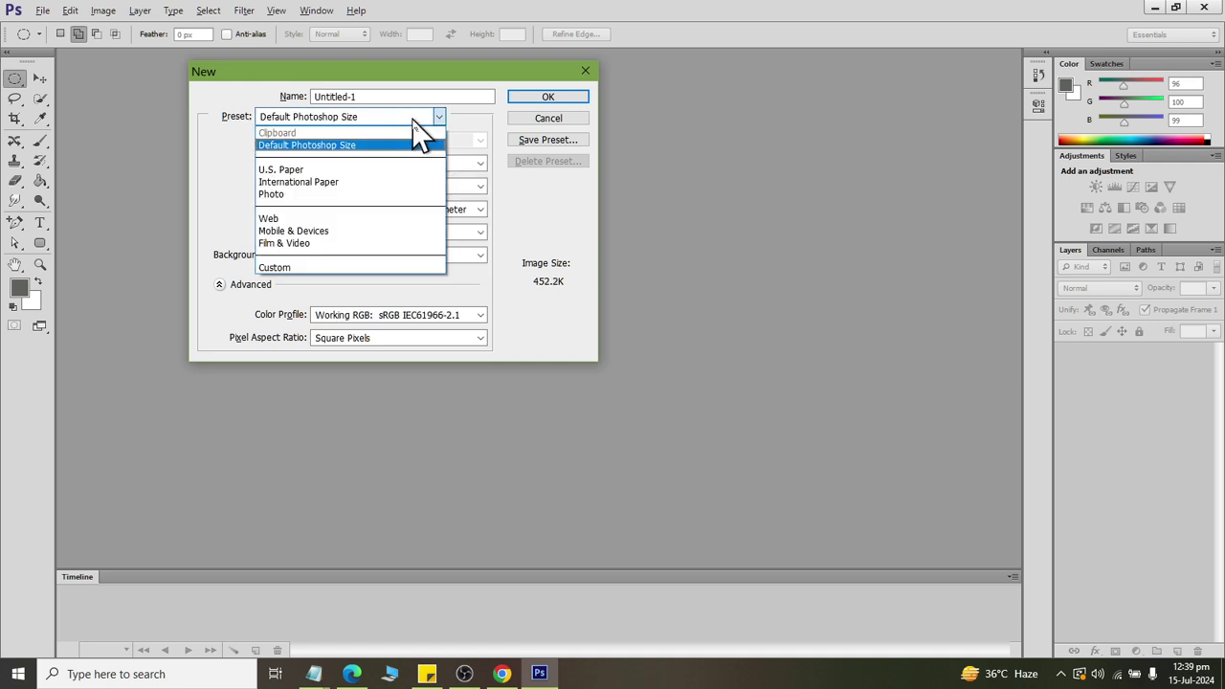
pyautogui.click(414, 119)
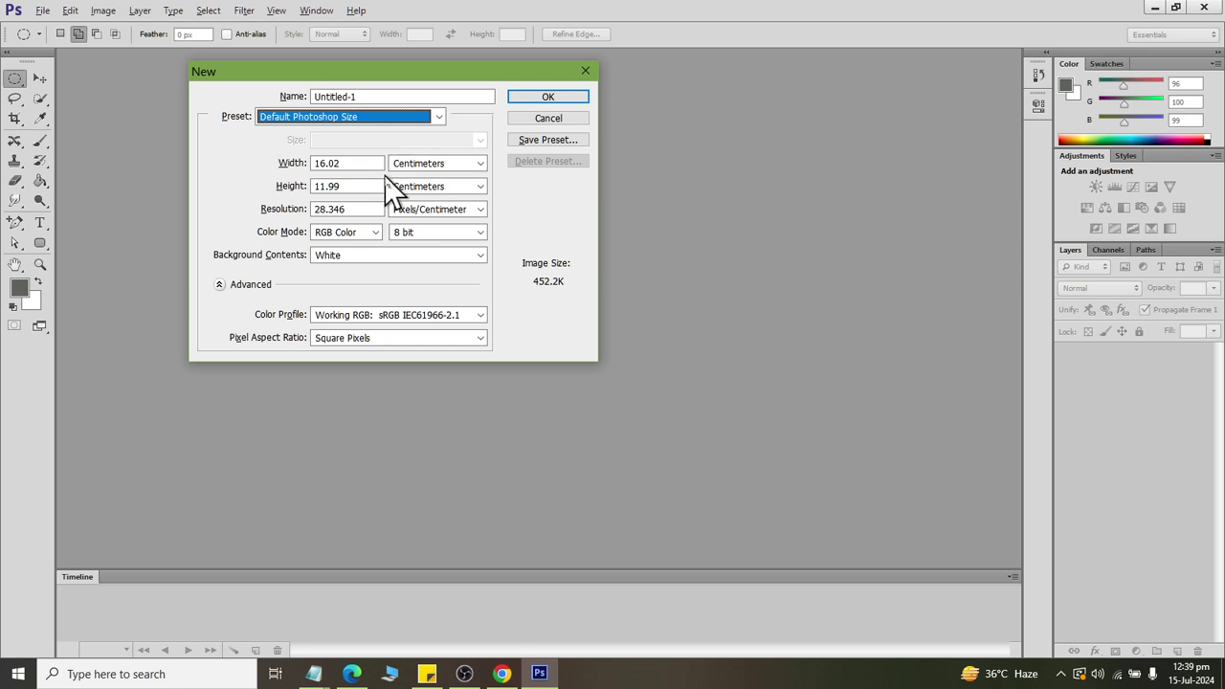
# Try the width units pixels, inches and centimeters.
pyautogui.click(479, 169)
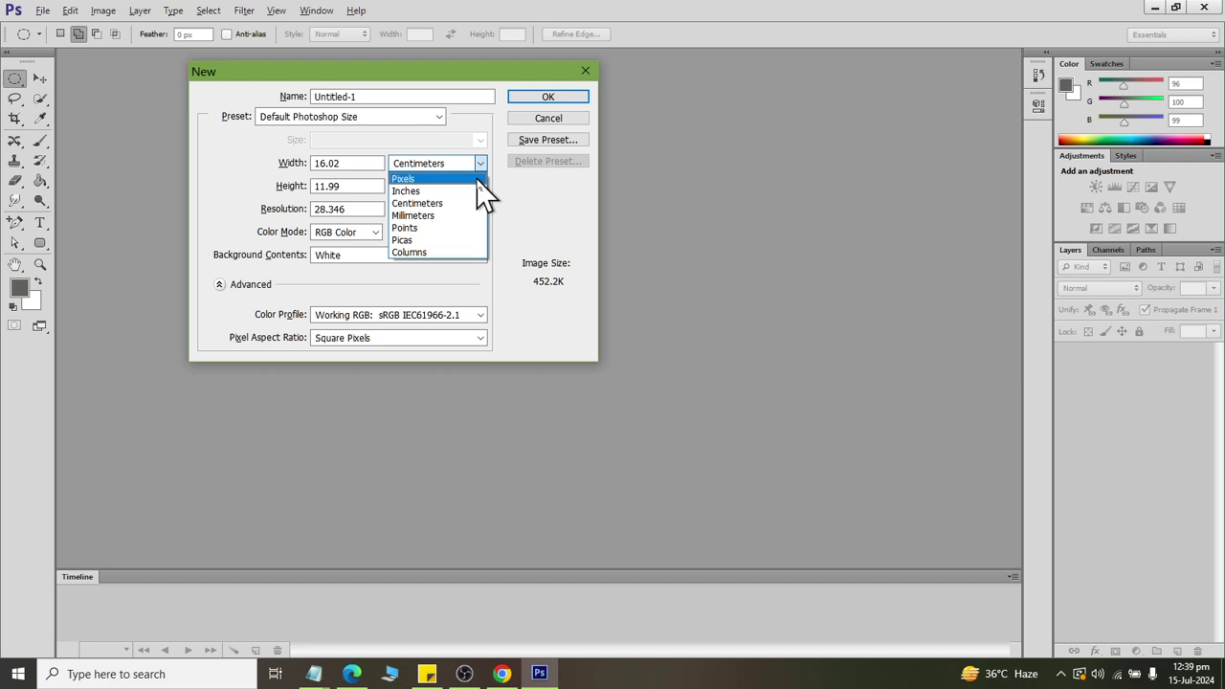
pyautogui.click(478, 179)
pyautogui.click(478, 163)
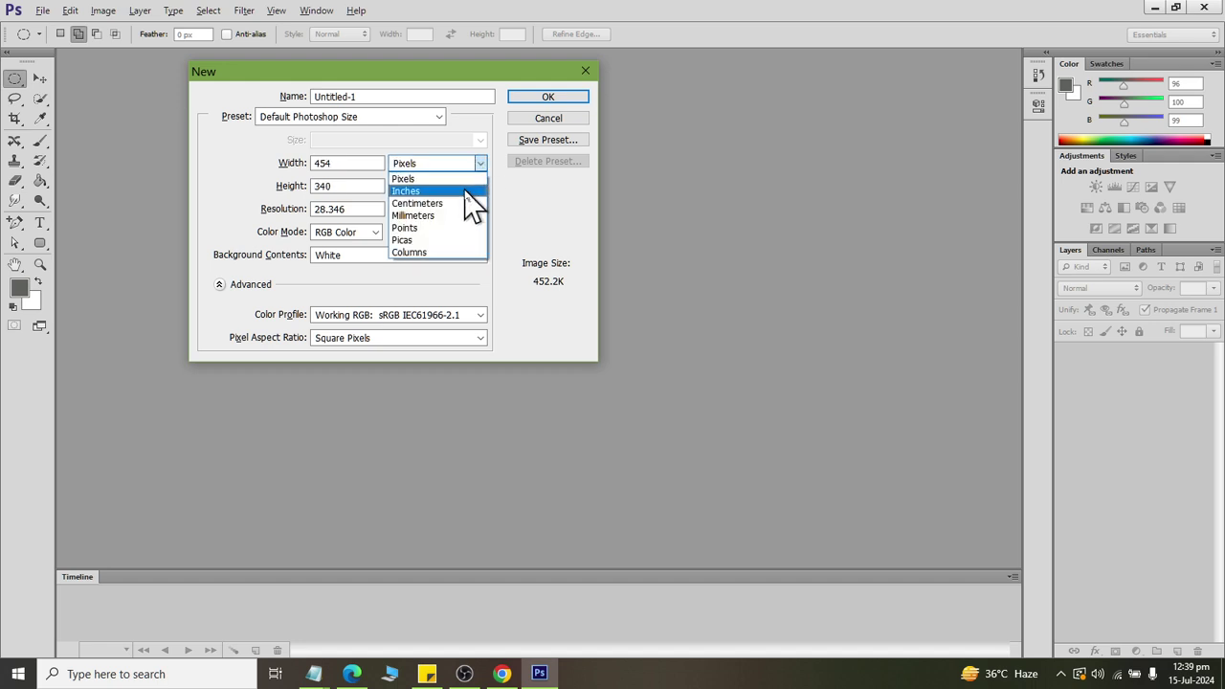
pyautogui.click(465, 191)
pyautogui.click(464, 163)
pyautogui.click(461, 163)
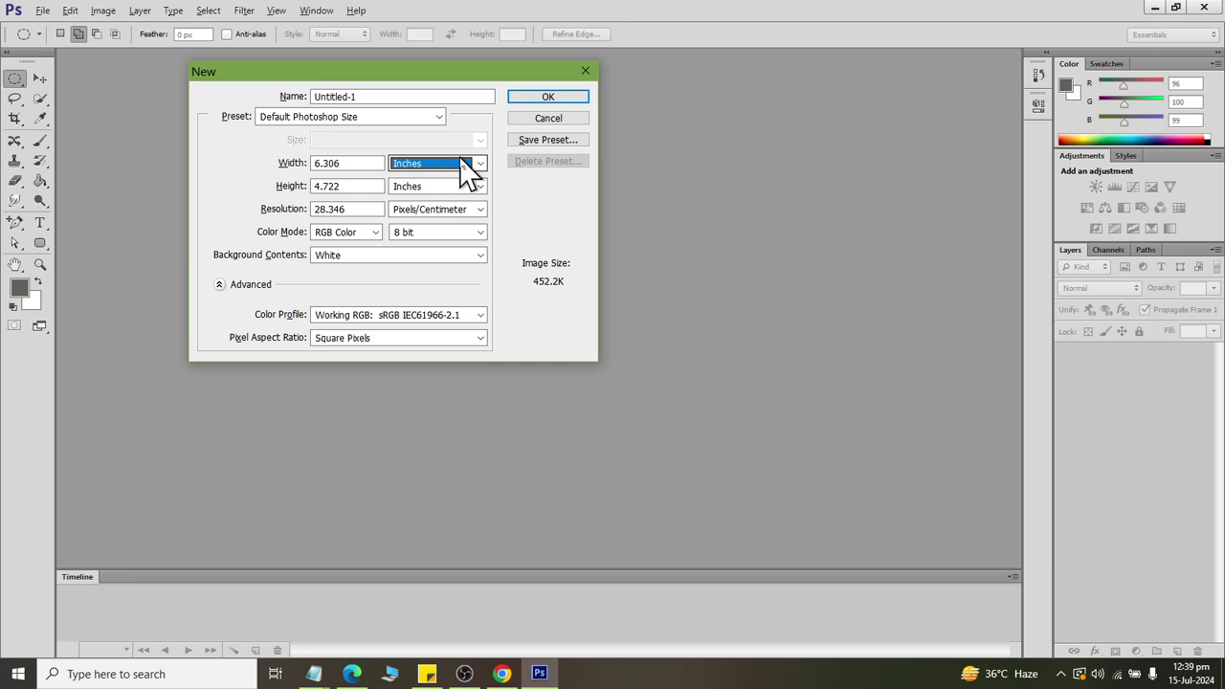
pyautogui.click(462, 163)
pyautogui.click(457, 203)
# Try the width units millimeters, points, picas and columns.
pyautogui.click(461, 167)
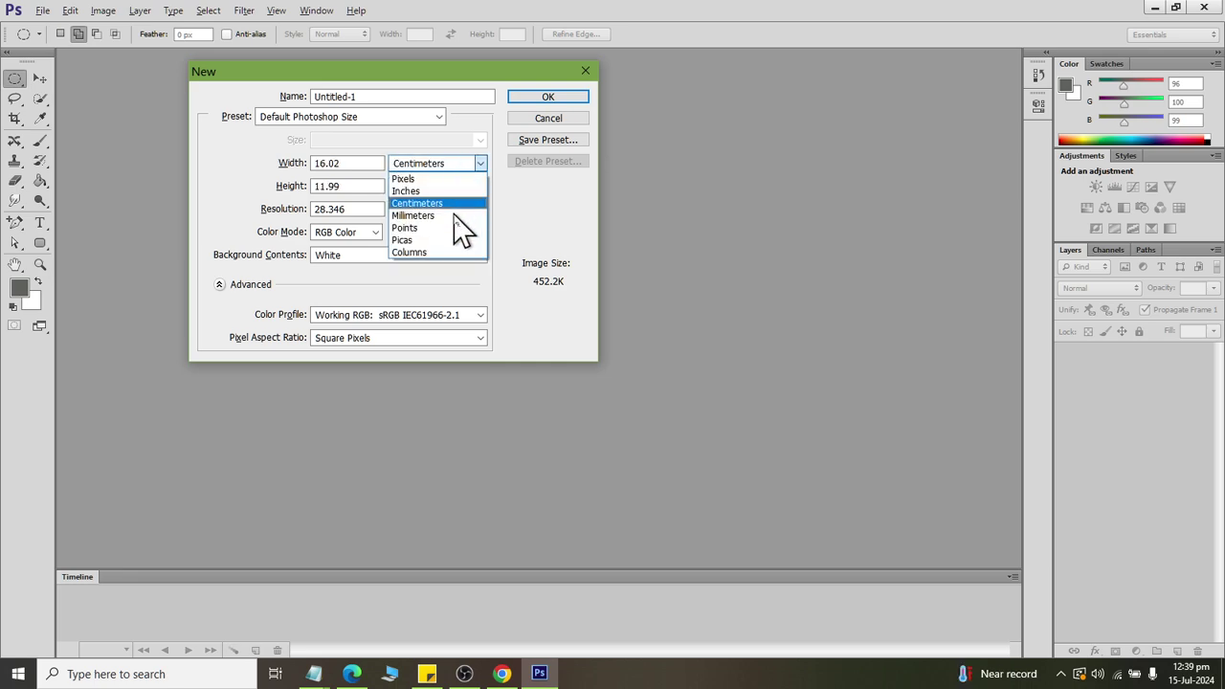
pyautogui.click(455, 215)
pyautogui.click(451, 164)
pyautogui.click(456, 227)
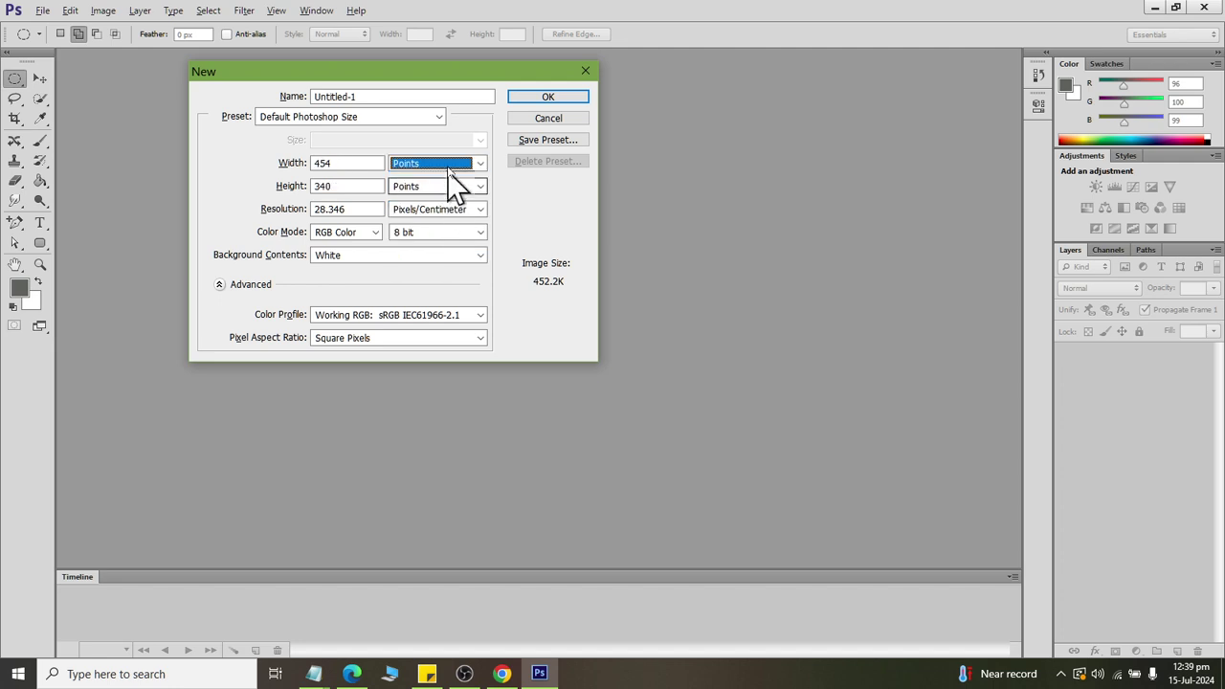
pyautogui.click(448, 167)
pyautogui.click(453, 240)
pyautogui.click(446, 165)
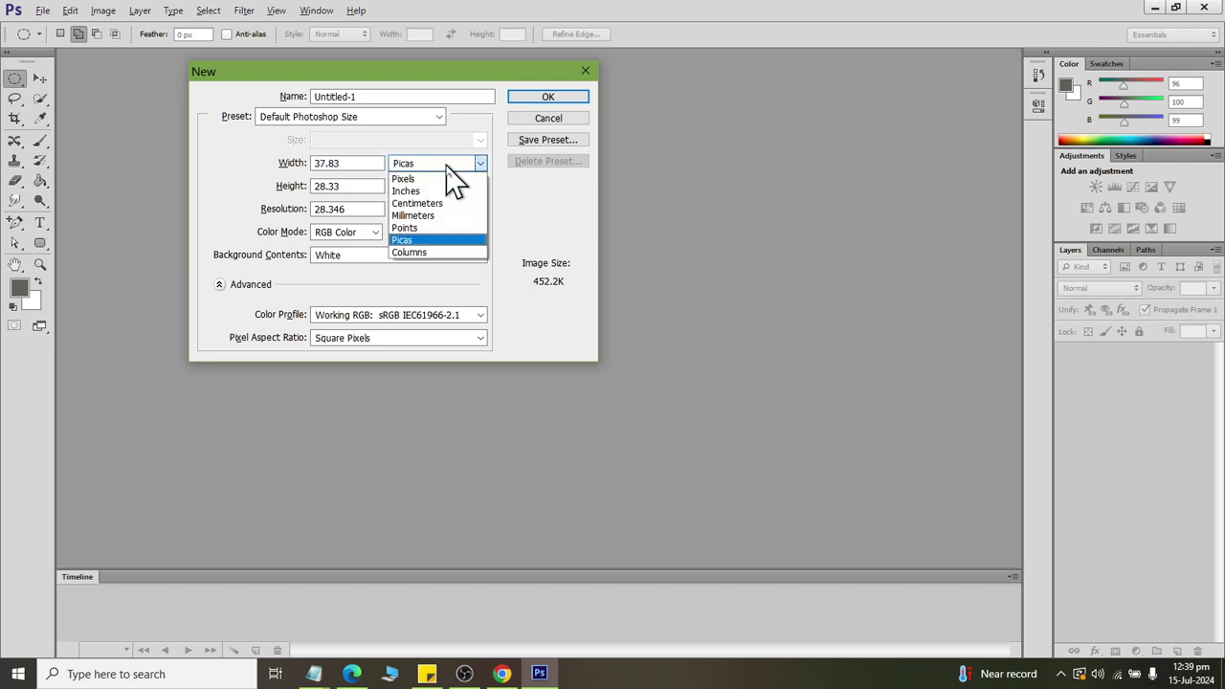
pyautogui.click(438, 253)
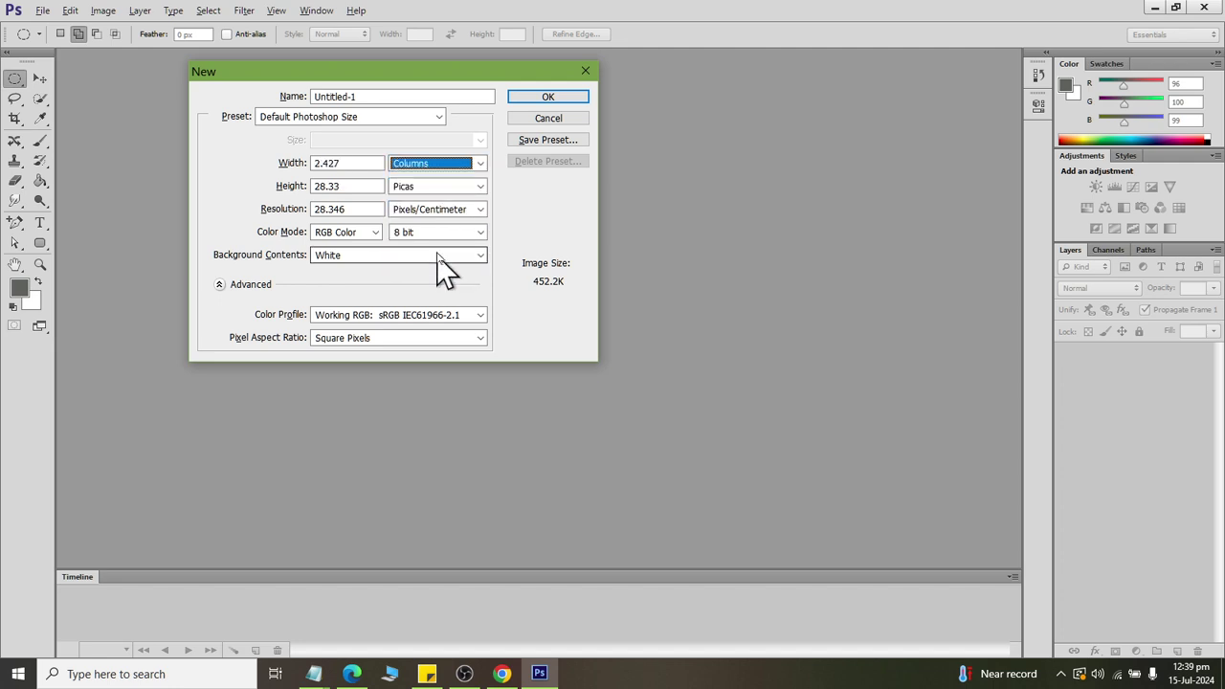
# Set width and height back to pixels, giving 454 × 340.
pyautogui.click(445, 168)
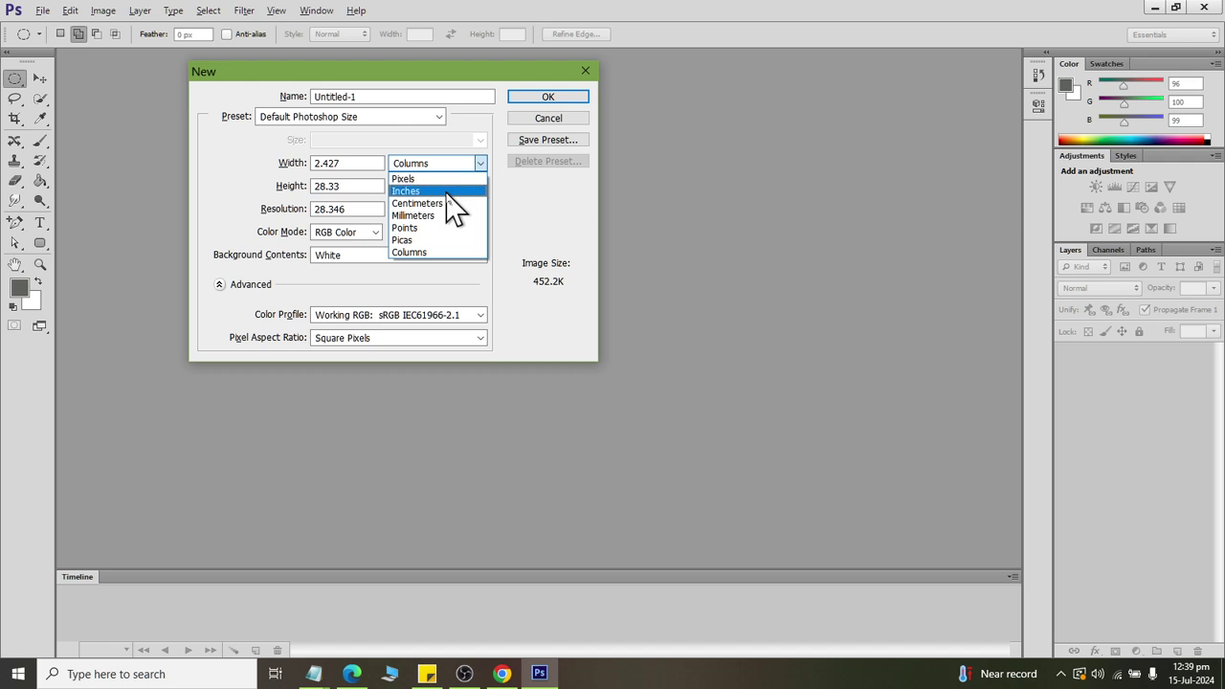
pyautogui.click(437, 178)
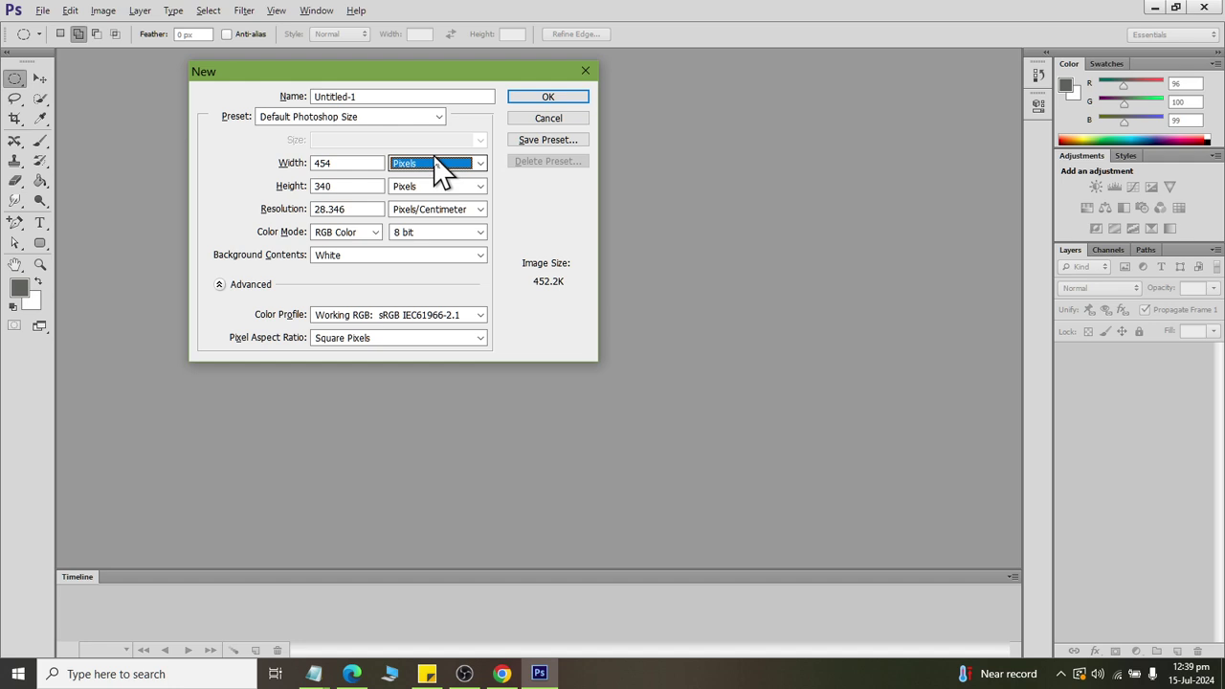
pyautogui.click(436, 164)
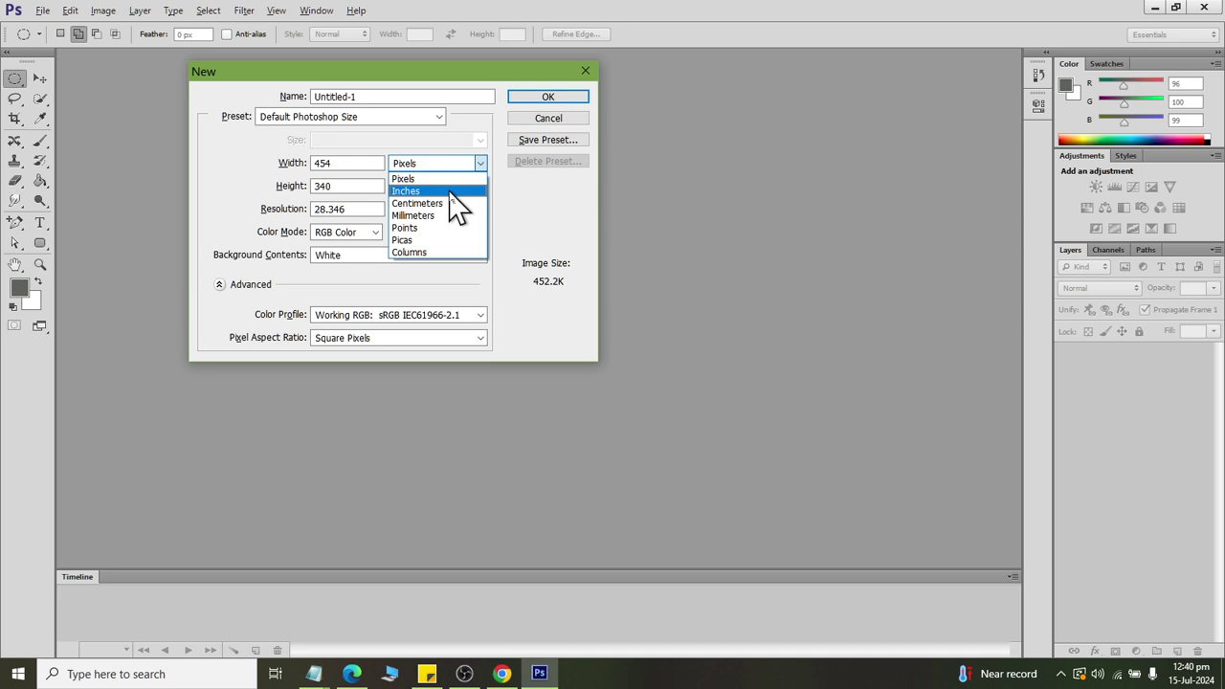
pyautogui.click(454, 179)
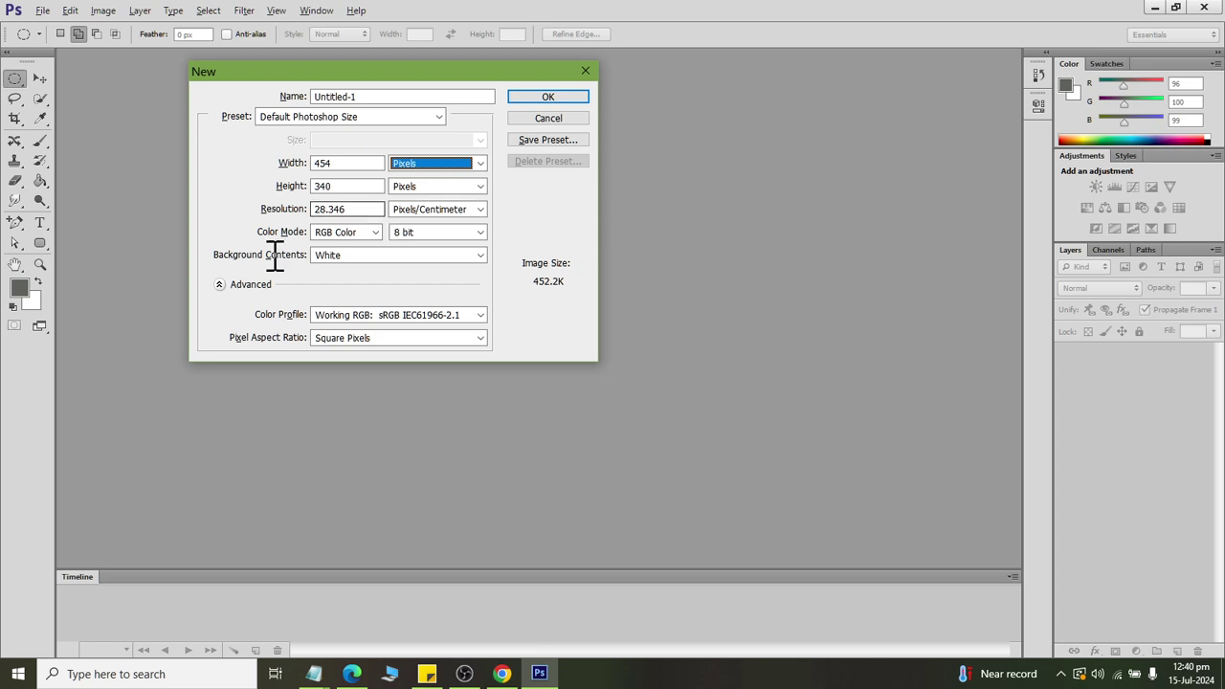
pyautogui.click(349, 257)
pyautogui.click(349, 259)
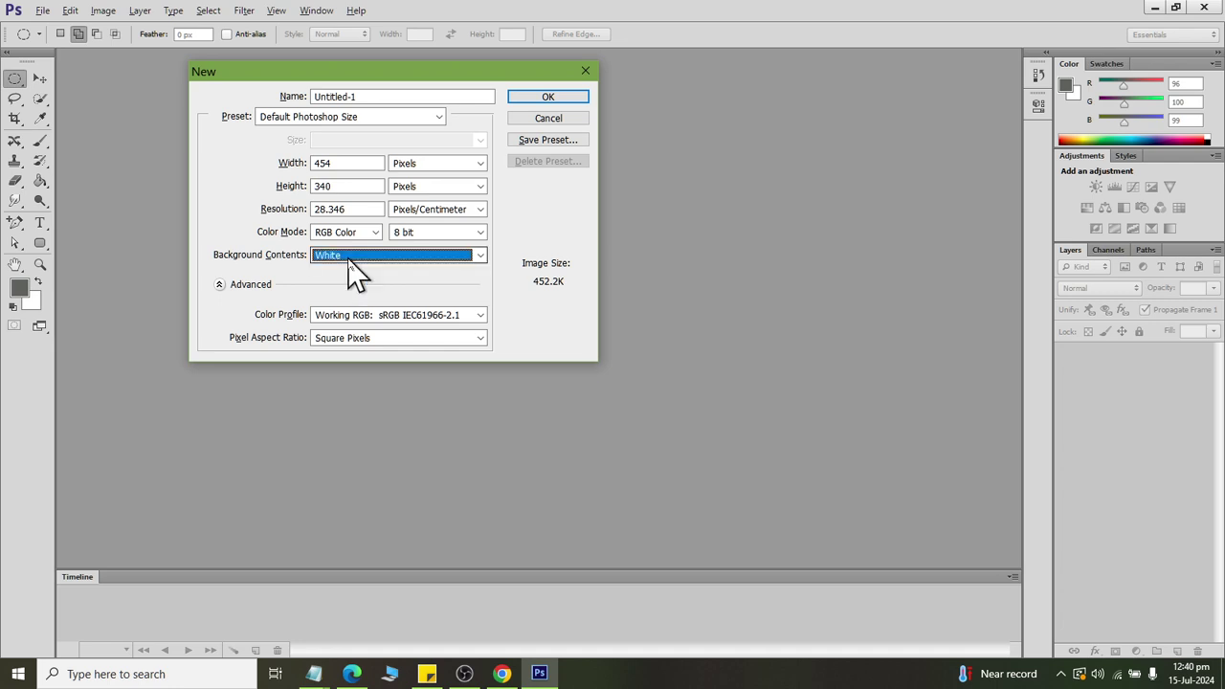
pyautogui.click(350, 260)
pyautogui.click(364, 283)
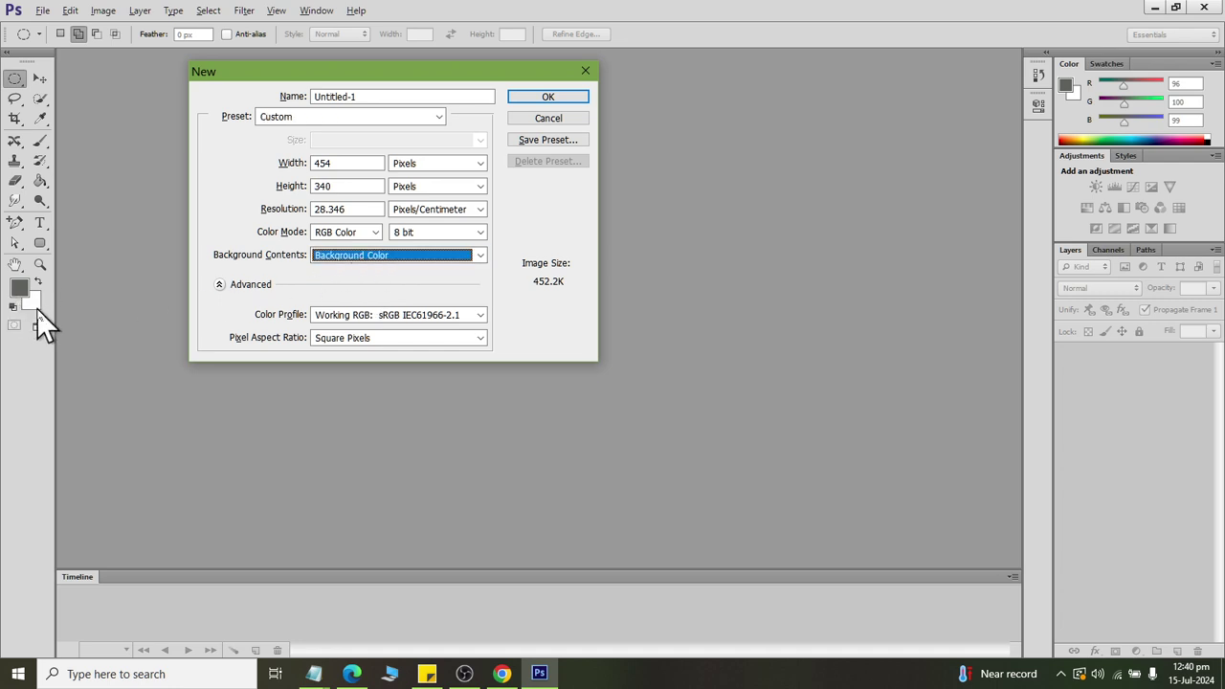
pyautogui.click(373, 257)
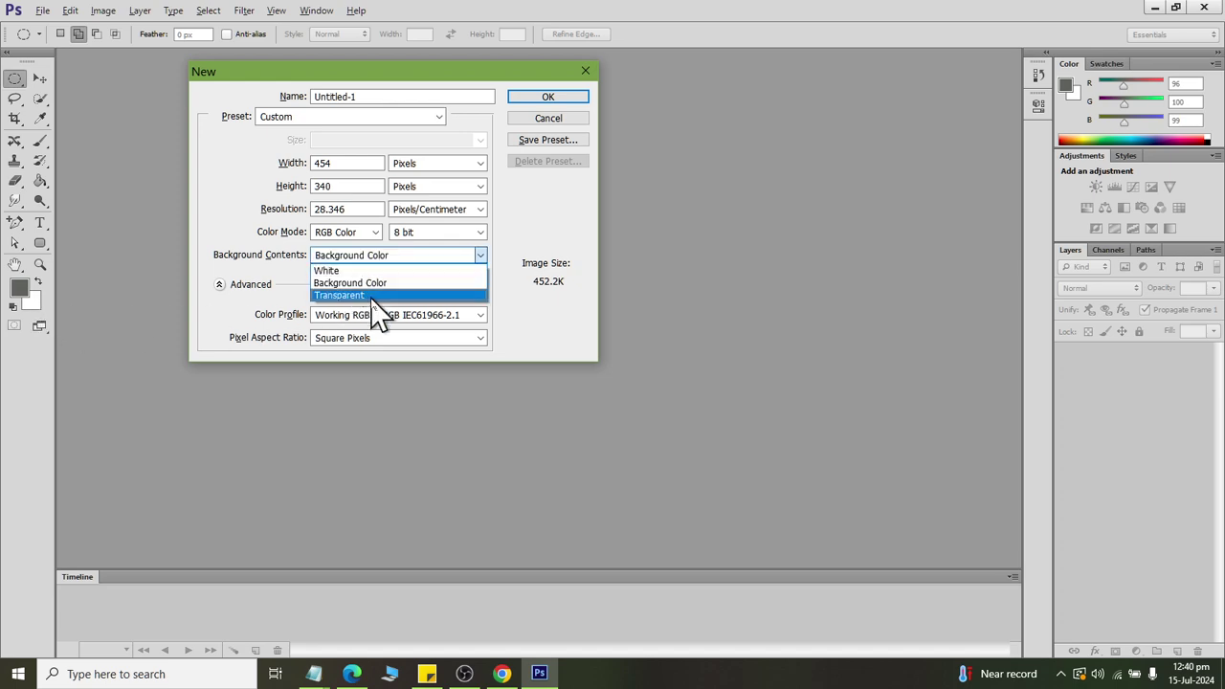
pyautogui.click(373, 295)
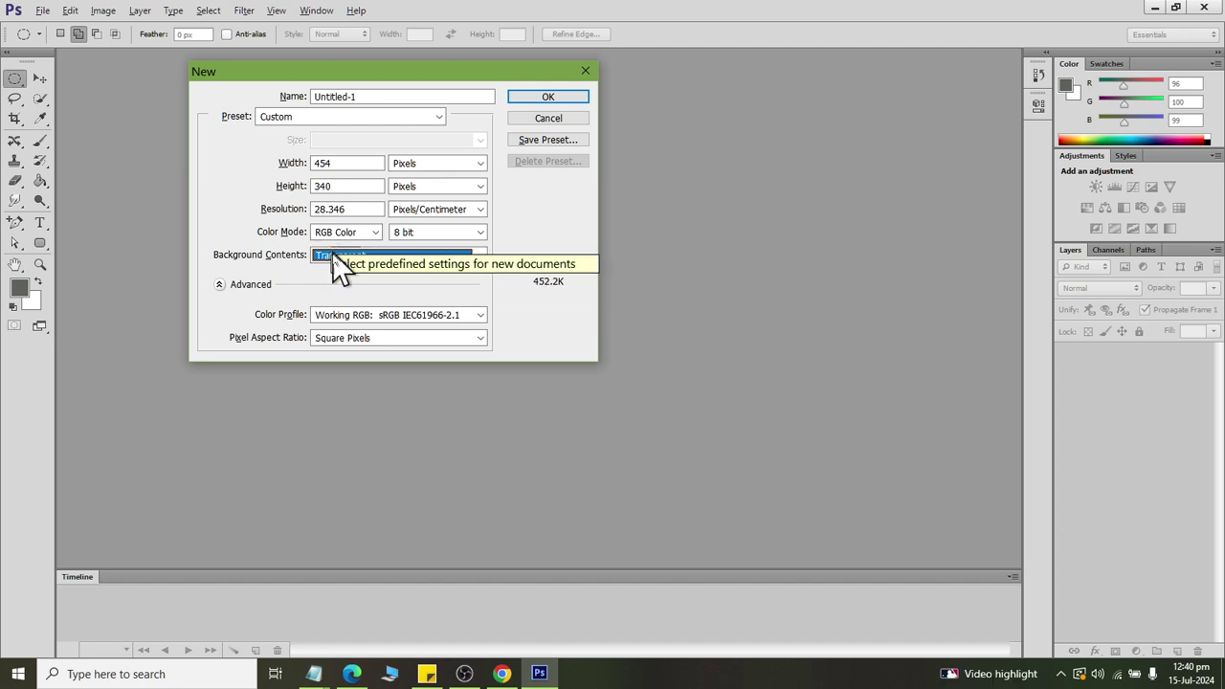
pyautogui.click(332, 255)
pyautogui.click(335, 272)
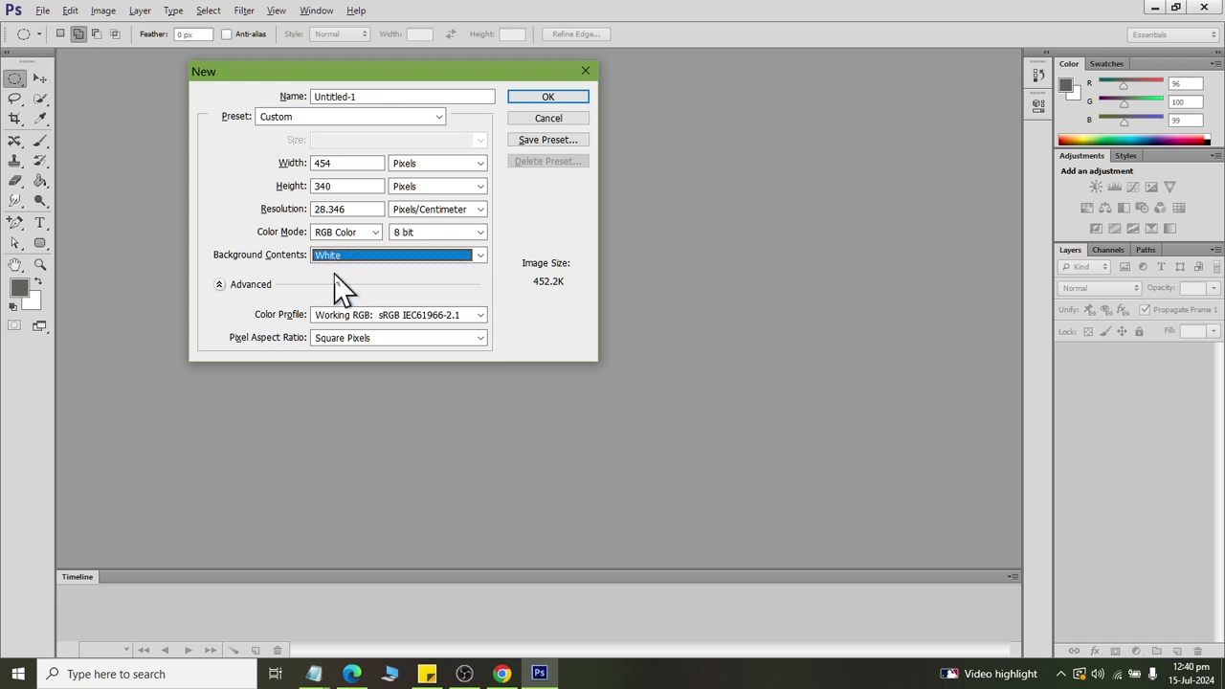
# Choose the U.S. Paper preset and try Letter, Legal and Tabloid, ending on Letter.
pyautogui.click(337, 119)
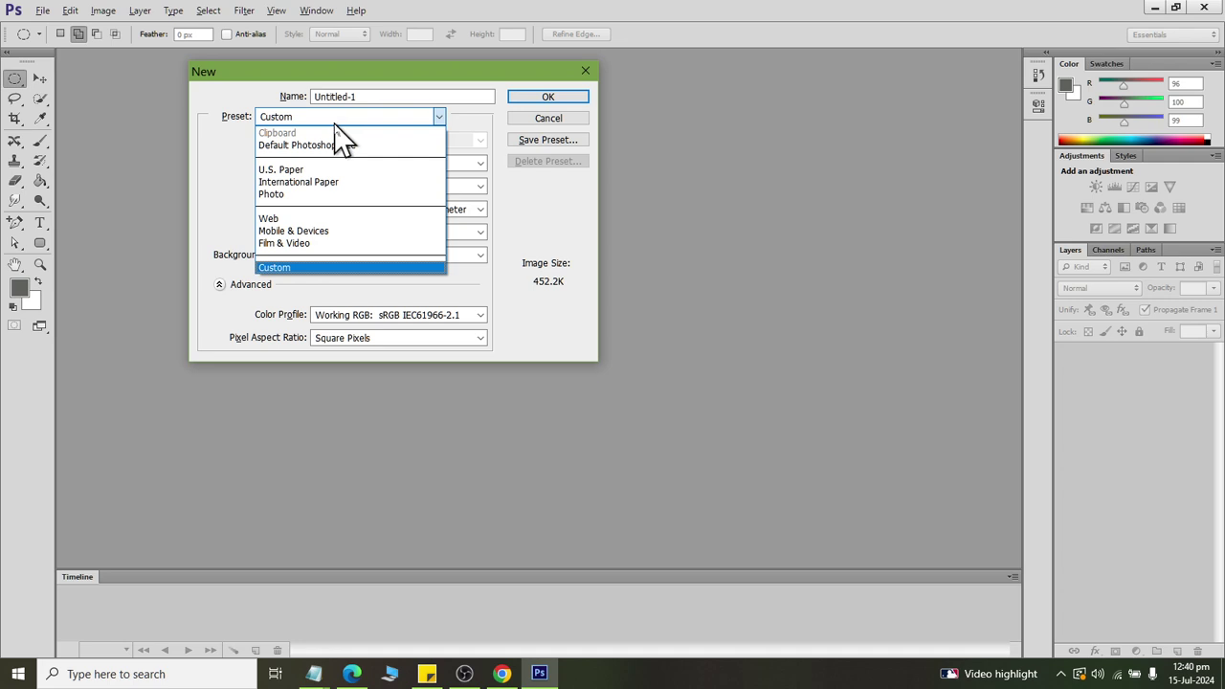
pyautogui.click(342, 170)
pyautogui.click(352, 143)
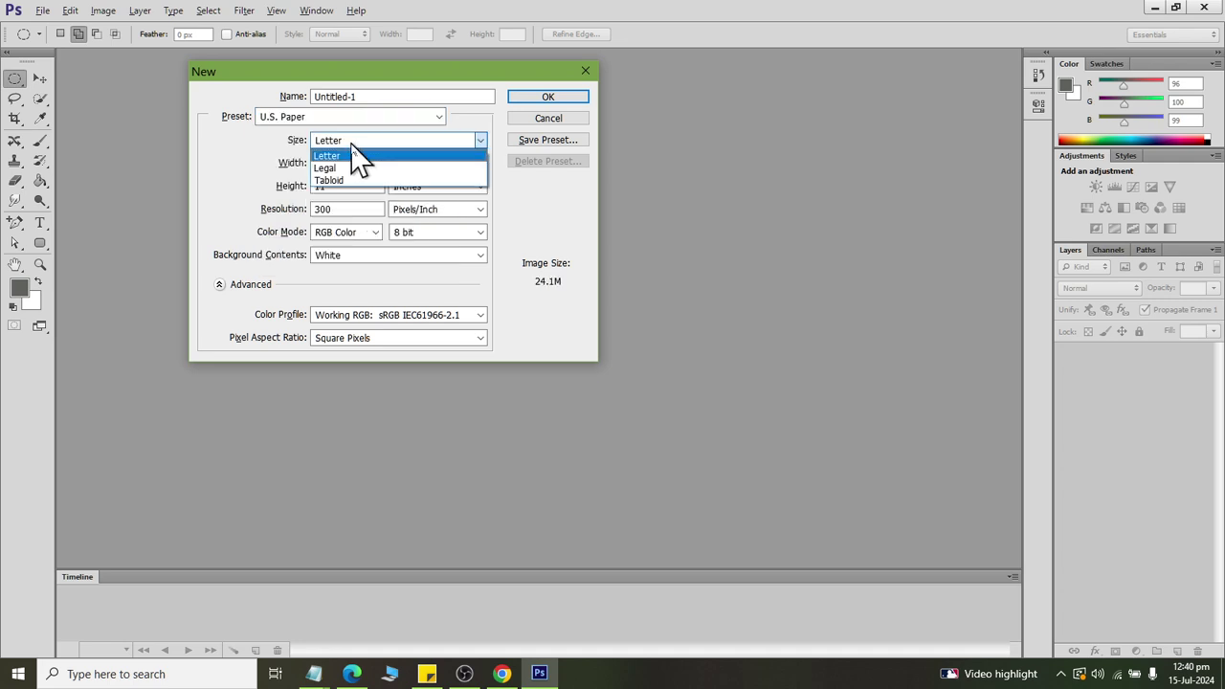
pyautogui.click(356, 154)
pyautogui.click(356, 142)
pyautogui.click(358, 169)
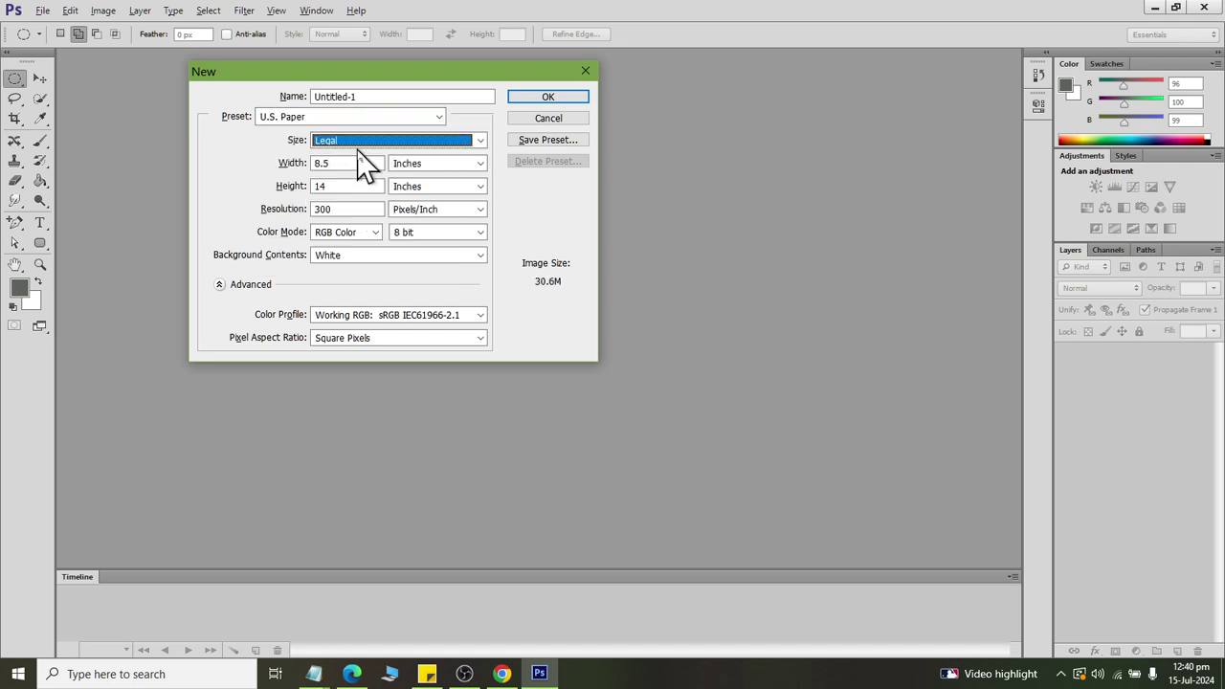
pyautogui.click(357, 143)
pyautogui.click(357, 180)
pyautogui.click(354, 144)
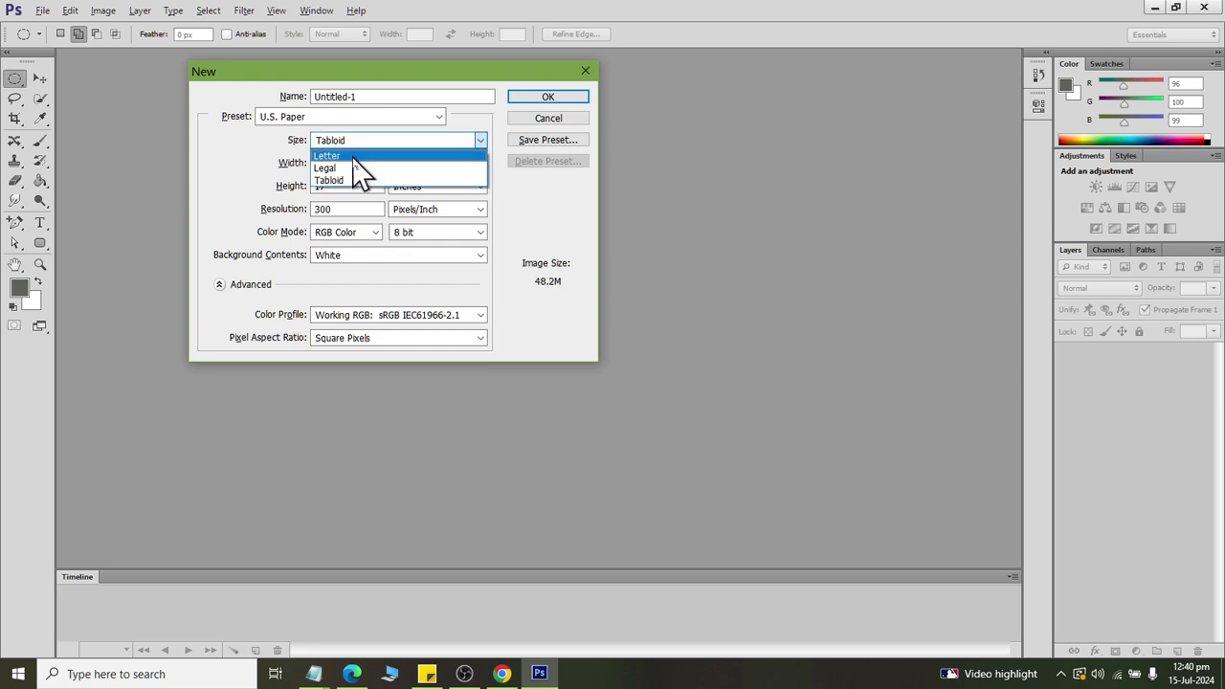
pyautogui.click(353, 156)
# Choose the International Paper preset at A4 and measure its width in inches.
pyautogui.click(335, 117)
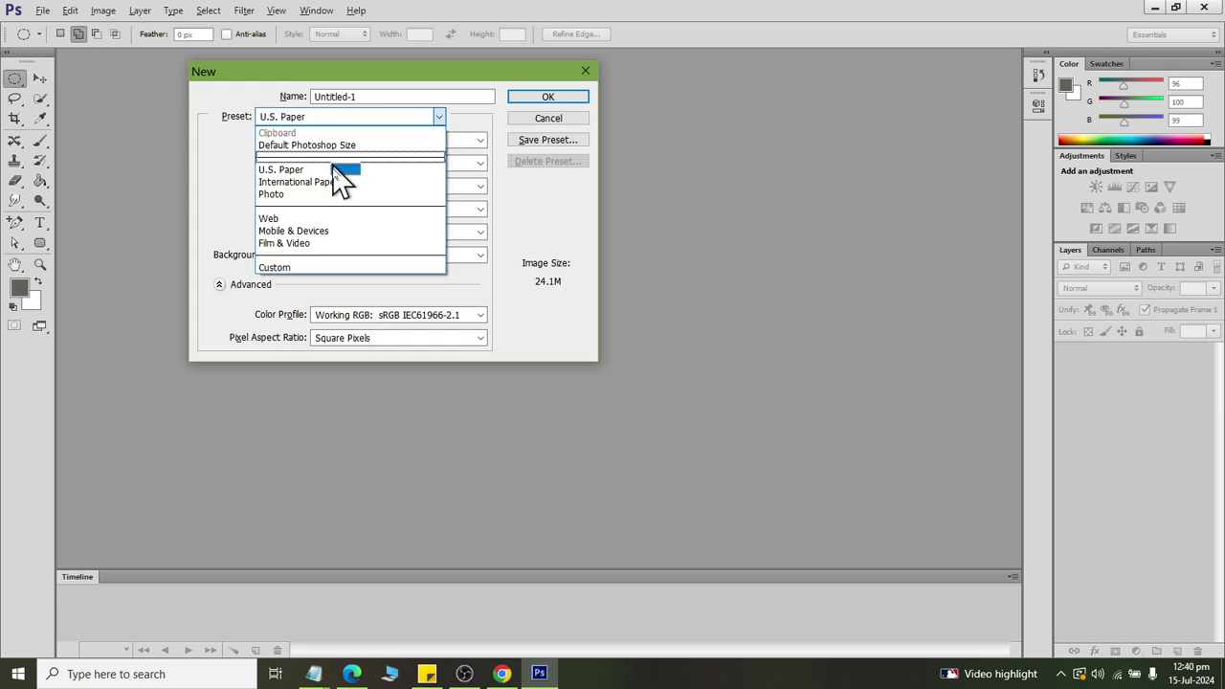
pyautogui.click(335, 182)
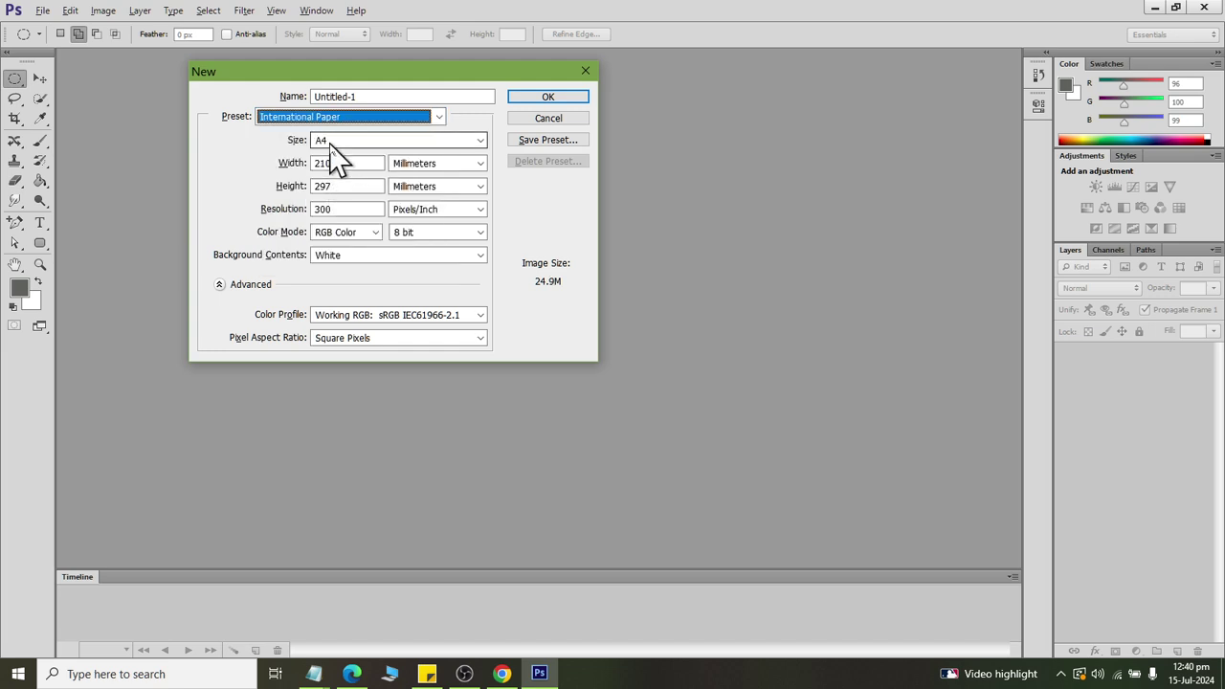
pyautogui.click(331, 151)
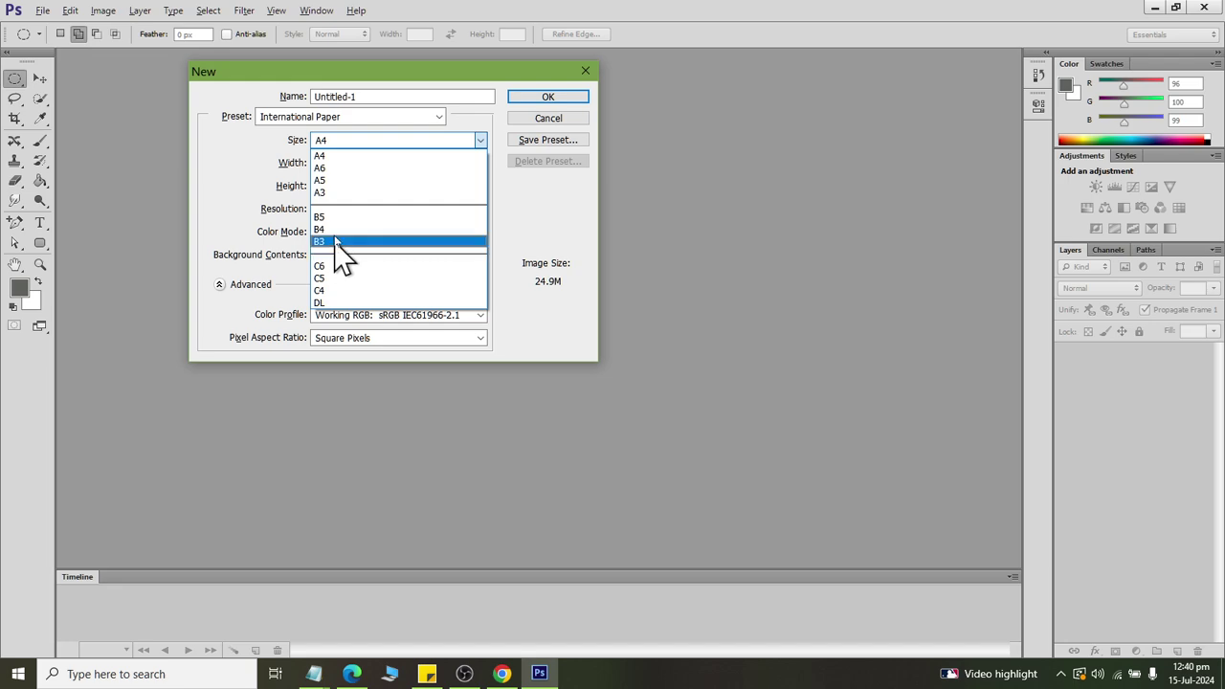
pyautogui.click(337, 158)
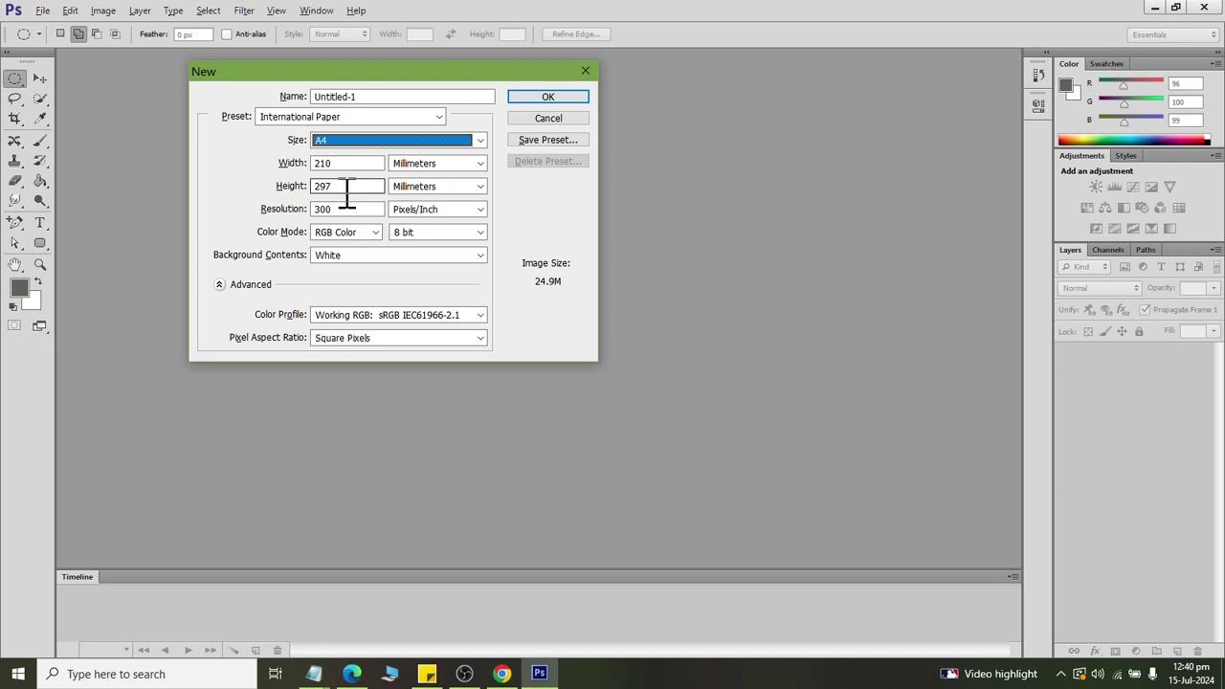
pyautogui.click(431, 167)
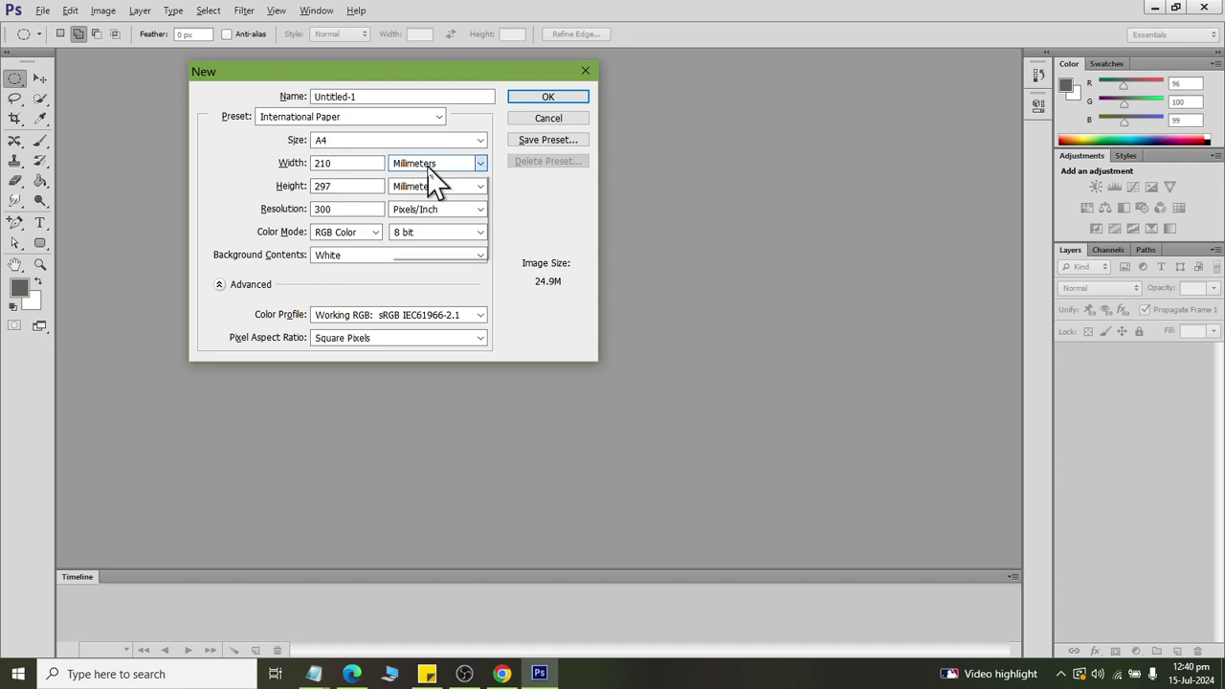
pyautogui.click(435, 192)
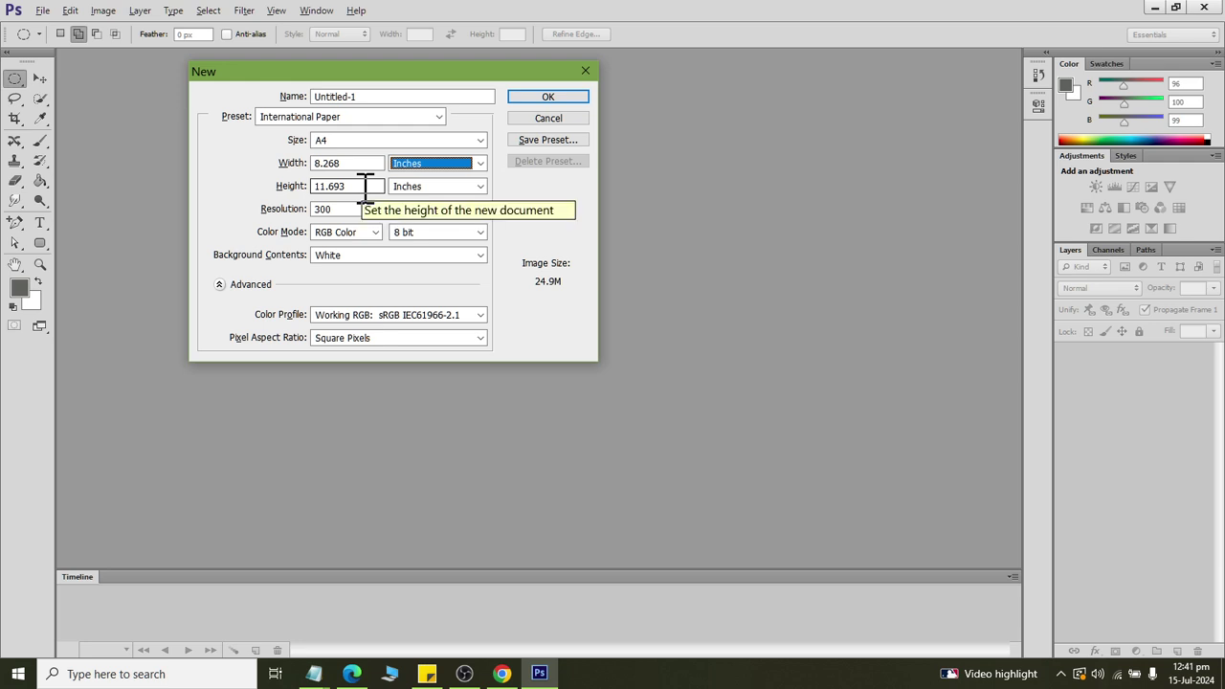
pyautogui.click(389, 142)
pyautogui.click(391, 155)
pyautogui.click(407, 162)
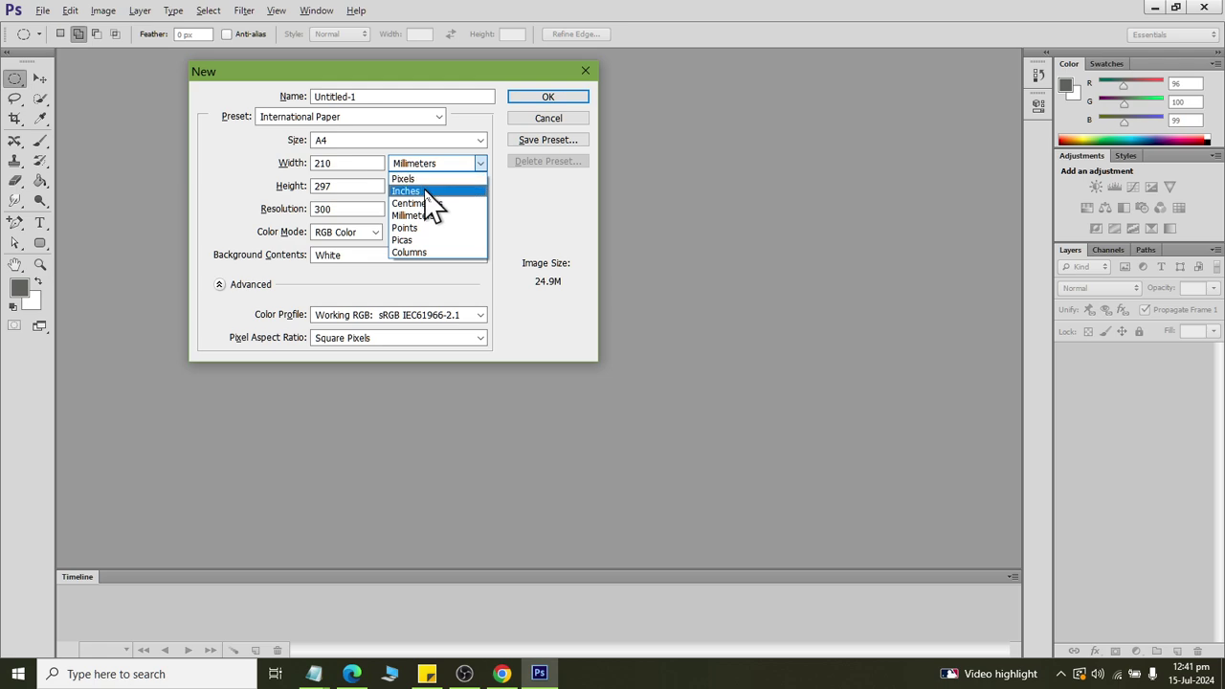
# Try the Photo preset, then settle on the Web preset (800 × 600, 72 ppi).
pyautogui.click(350, 117)
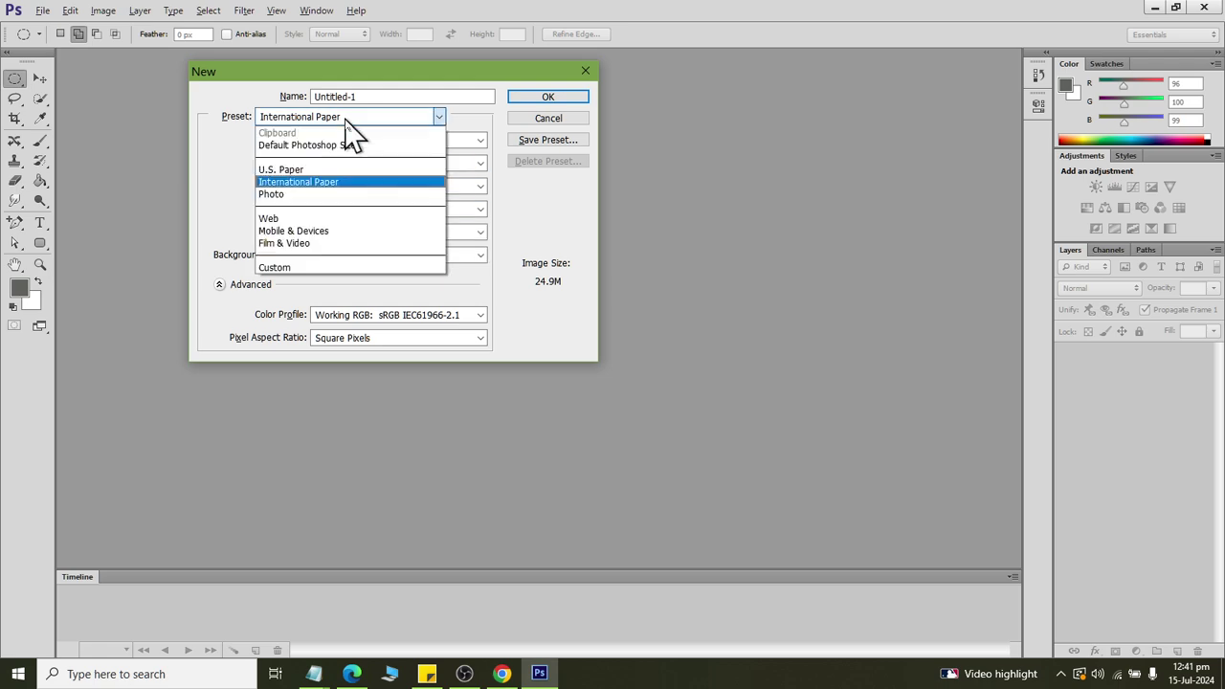
pyautogui.click(350, 197)
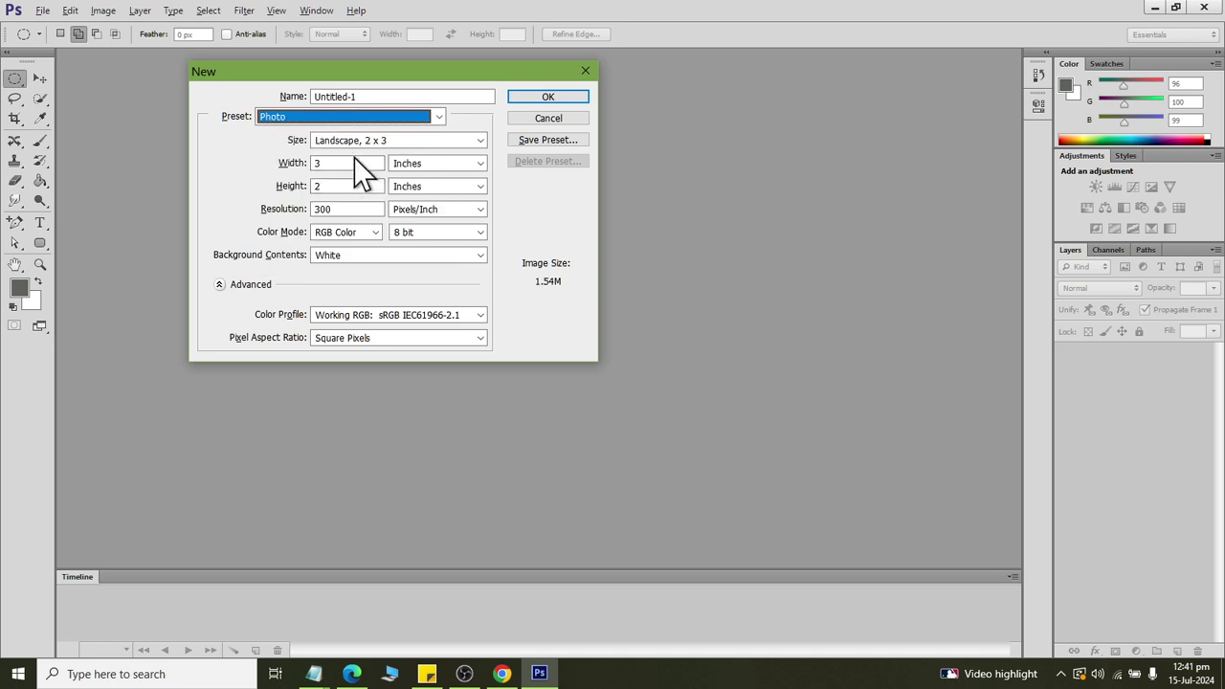
pyautogui.click(359, 117)
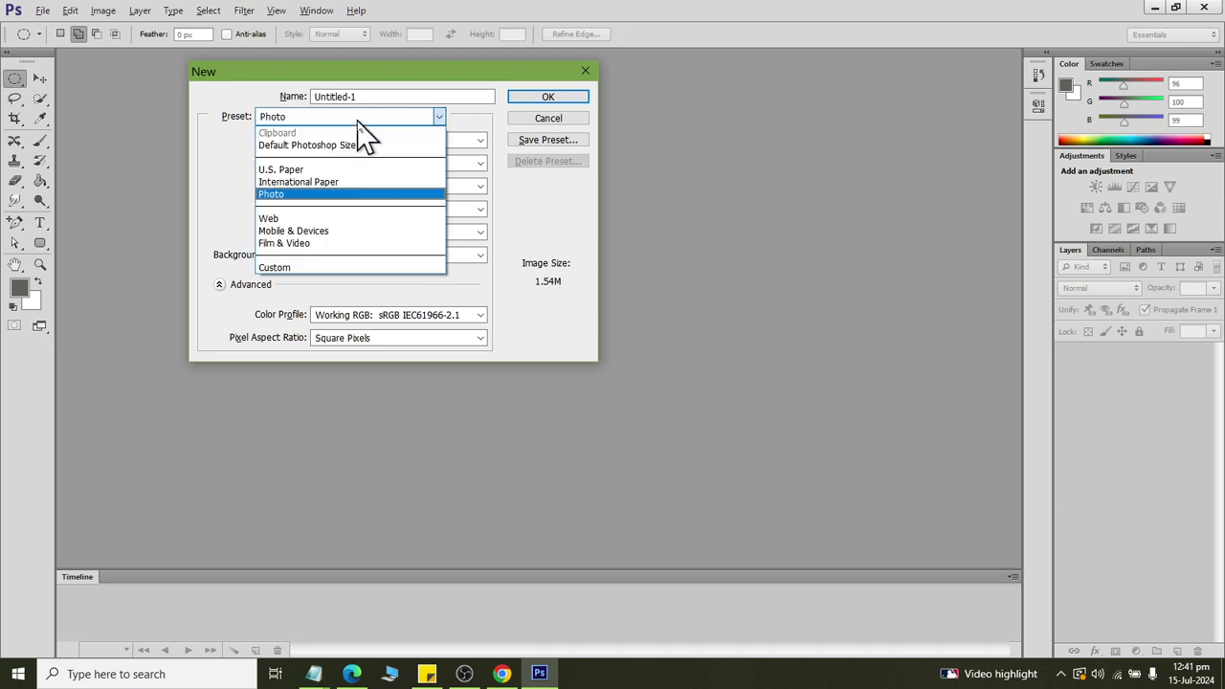
pyautogui.click(351, 220)
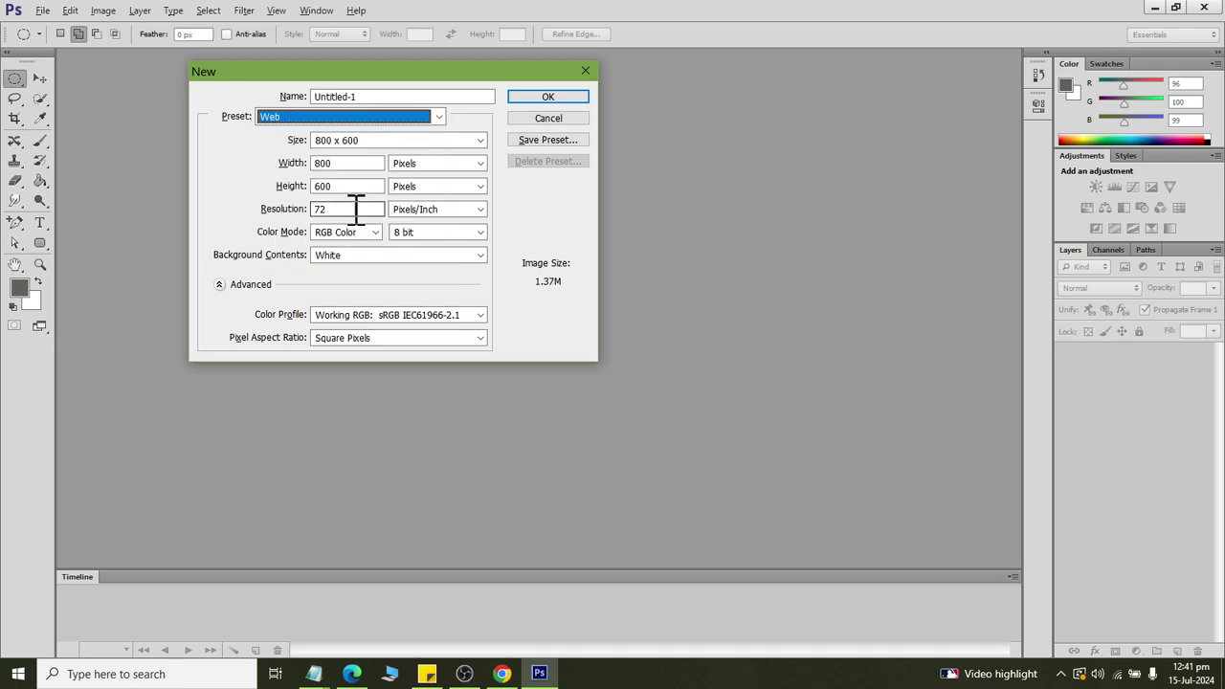
# Pick the 1024 x 768 Web size and change the resolution to 100 pixels/inch.
pyautogui.click(397, 141)
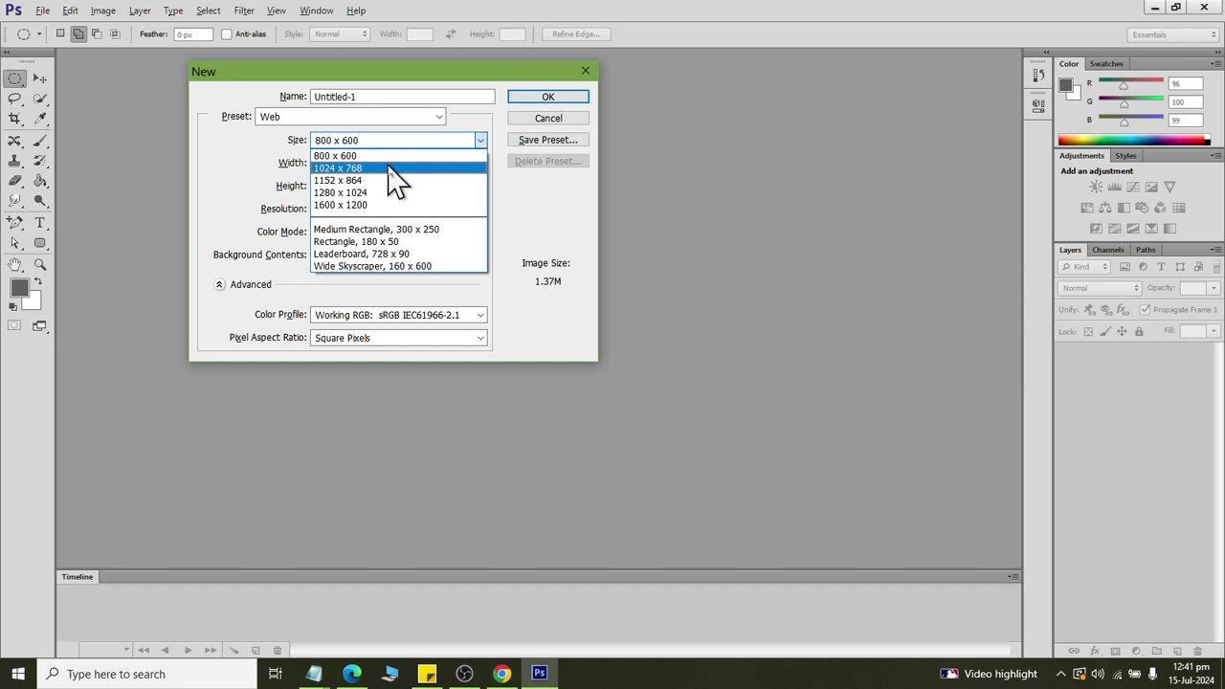
pyautogui.click(368, 169)
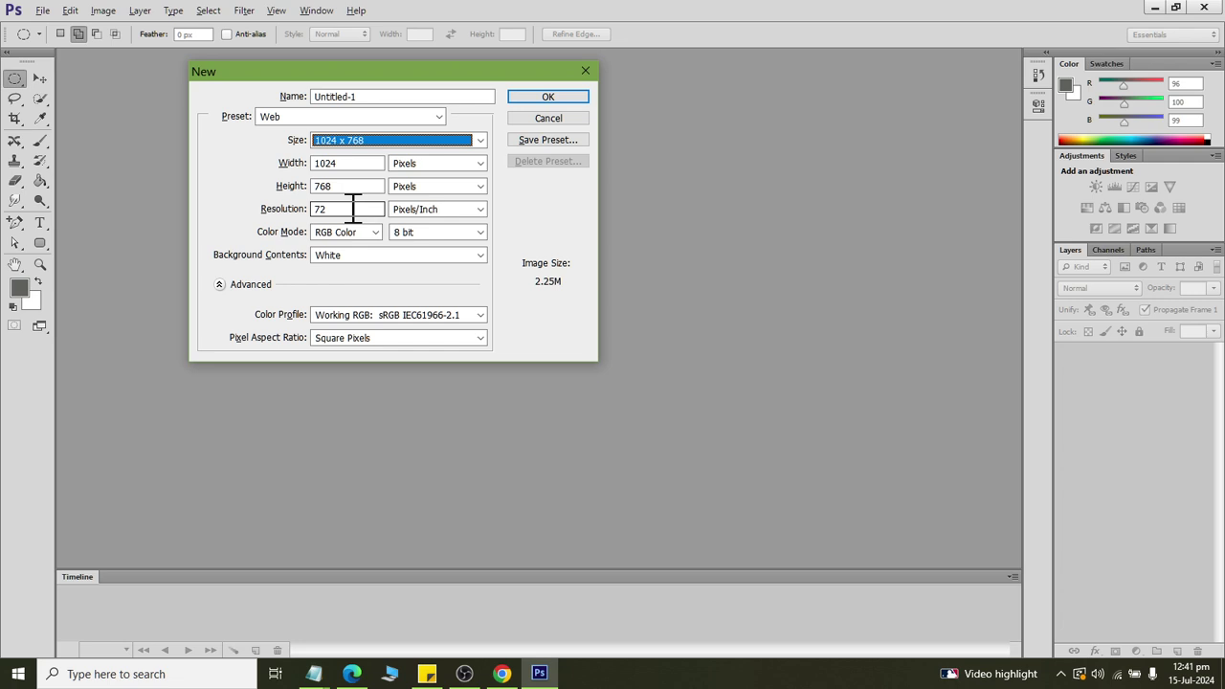
pyautogui.click(324, 208)
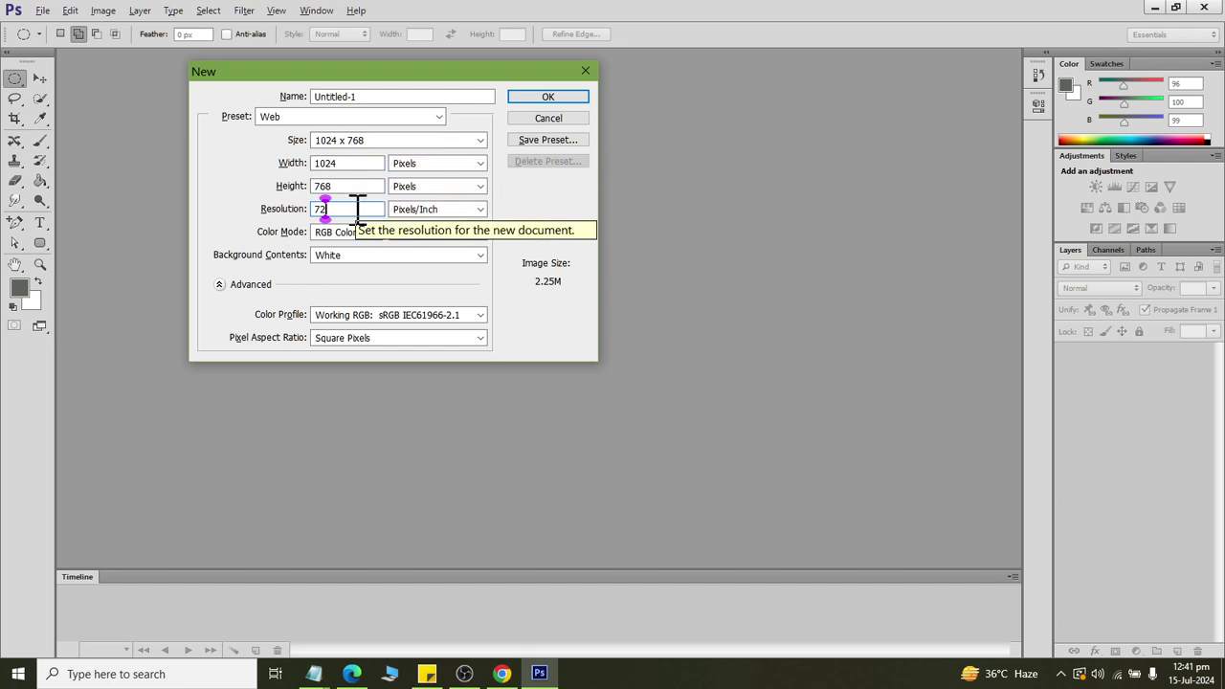
pyautogui.press('BackSpace')
pyautogui.press('BackSpace')
pyautogui.write('100')
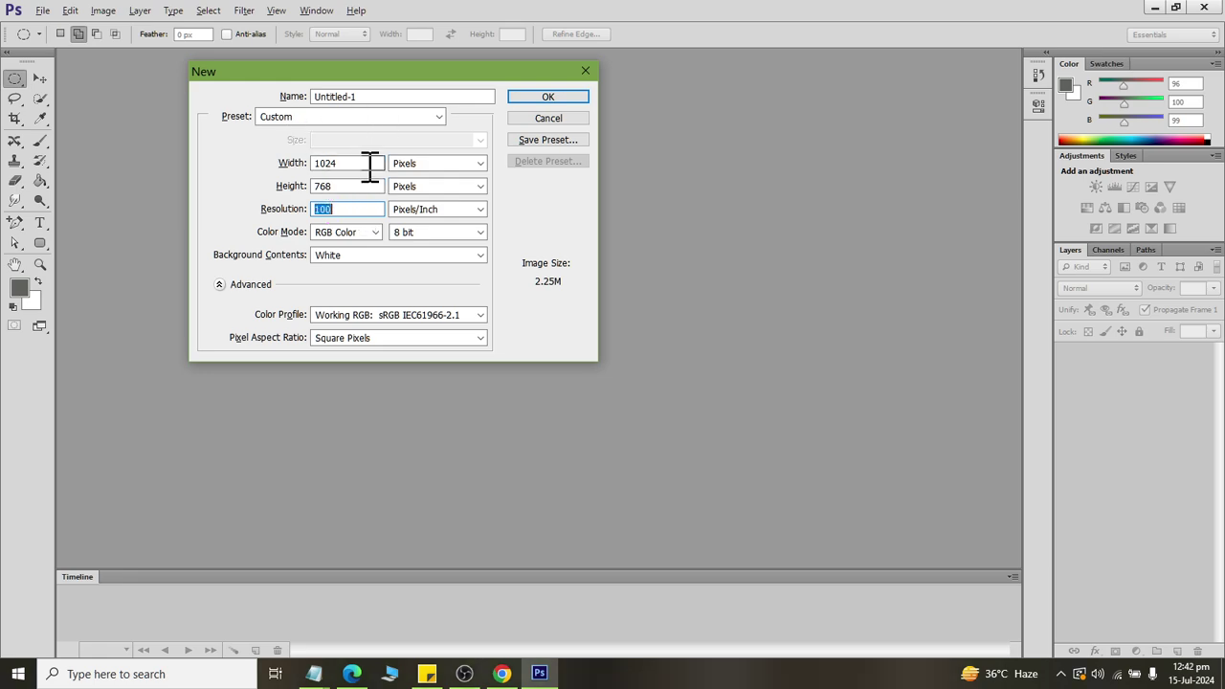
pyautogui.click(368, 163)
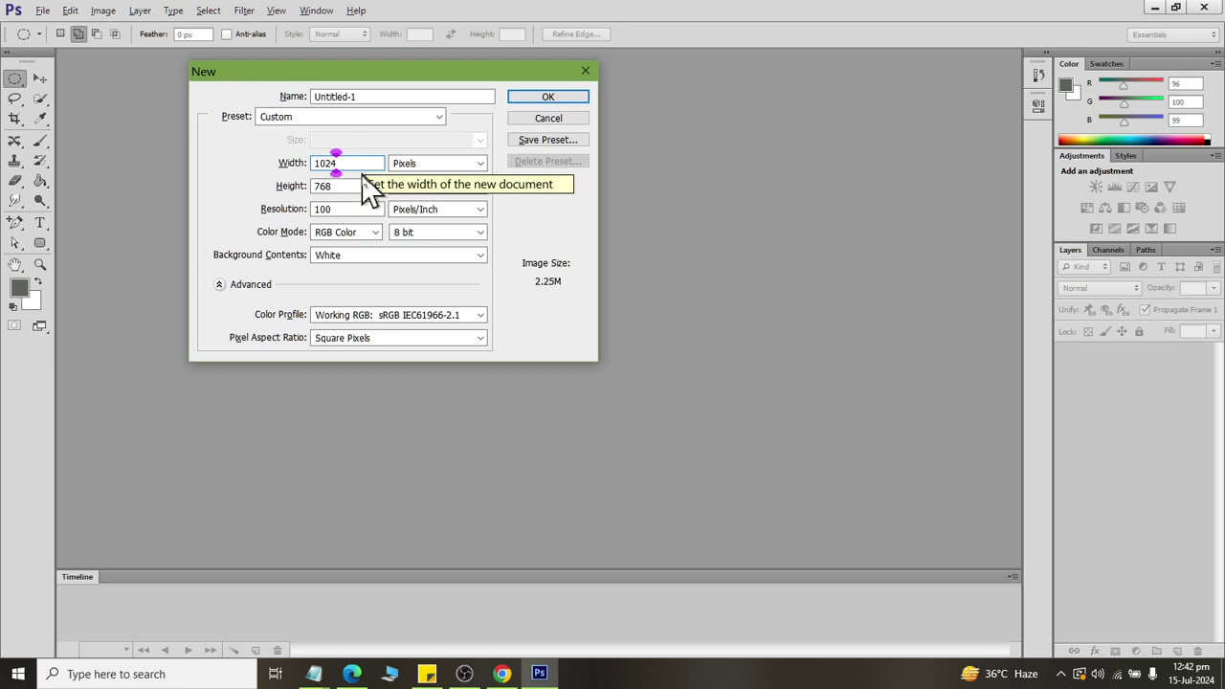
pyautogui.click(365, 186)
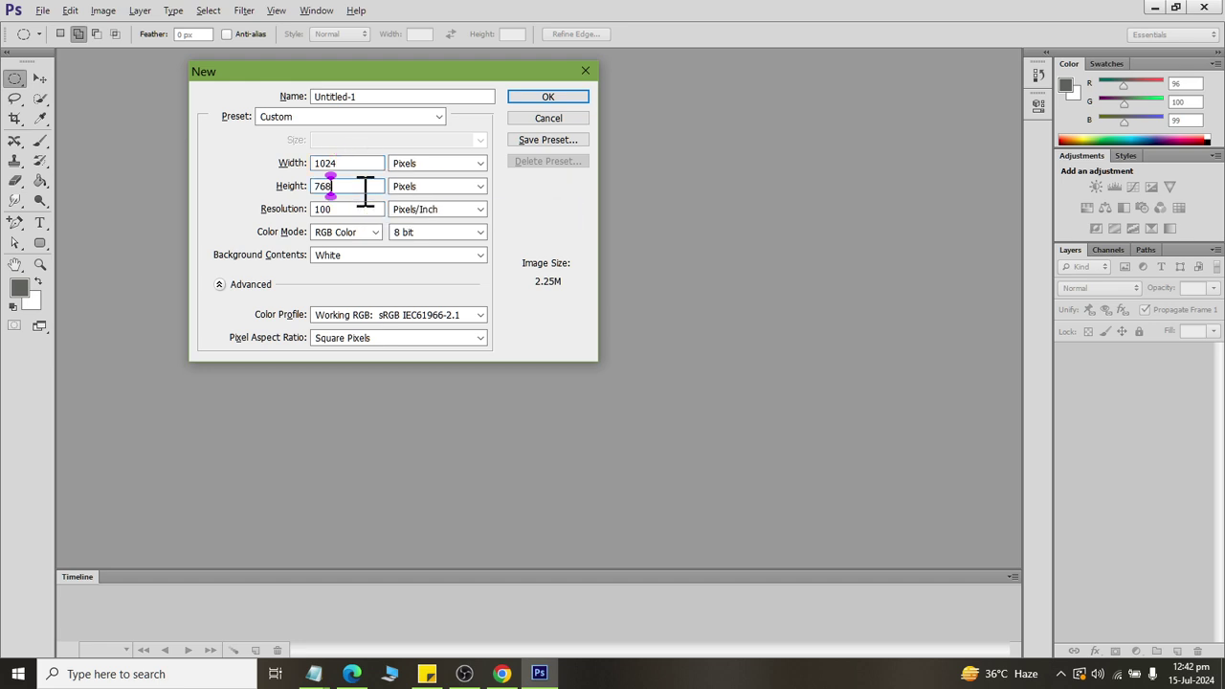
# Create the 1024 × 768 Untitled-1 document and toggle the rulers off and back on.
pyautogui.click(536, 102)
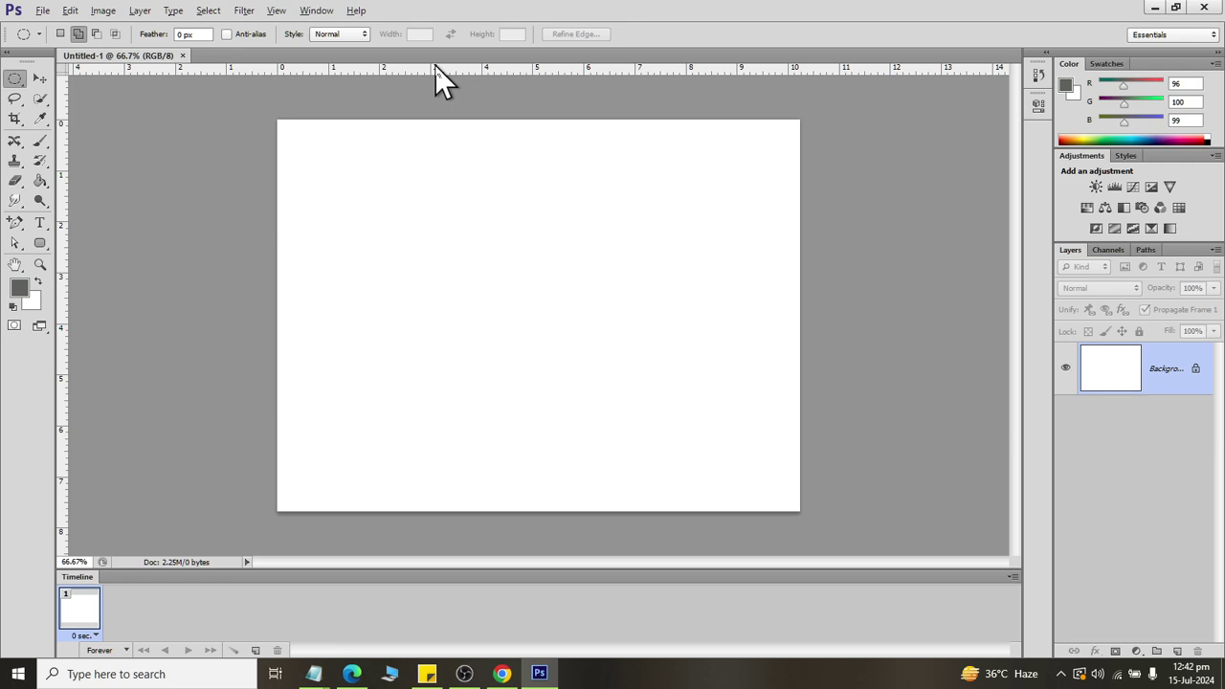
pyautogui.hotkey('ctrl', 'r')
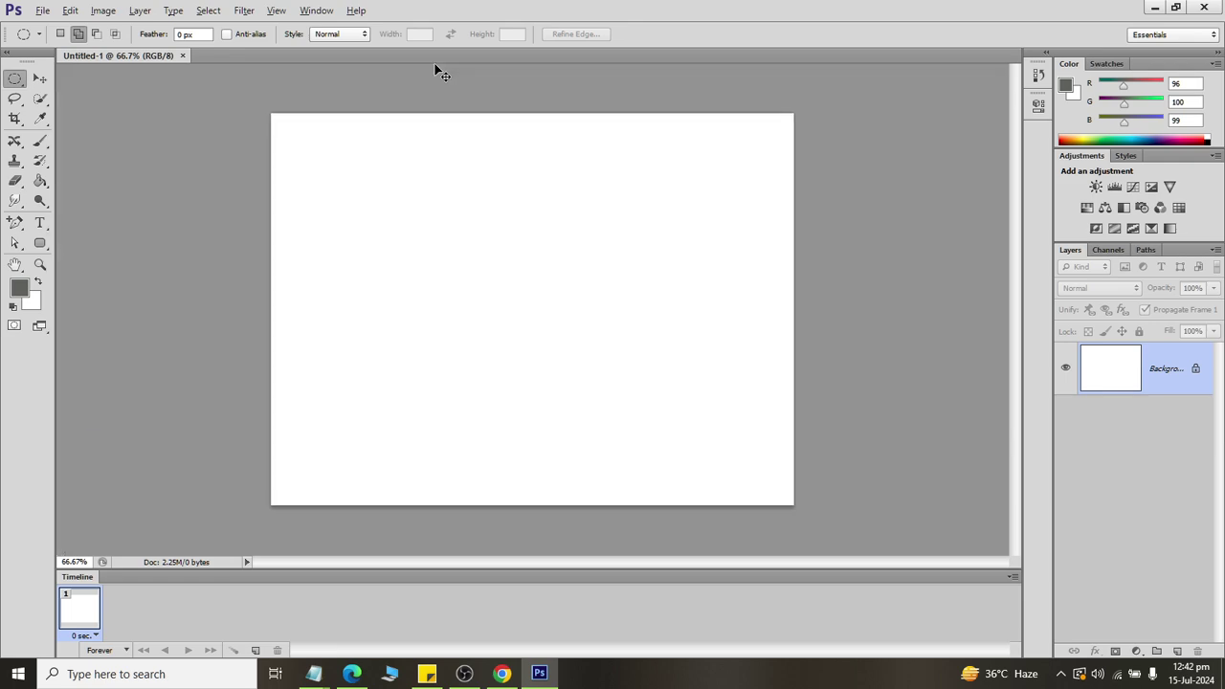
pyautogui.hotkey('ctrl', 'r')
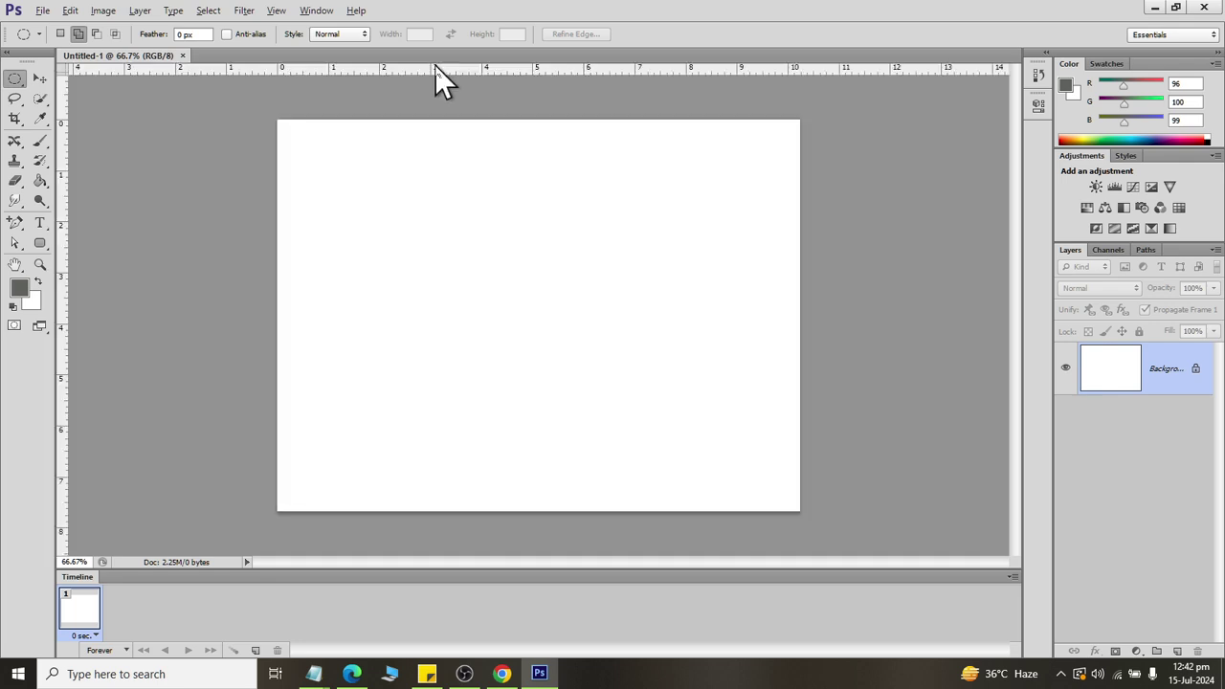
pyautogui.click(45, 11)
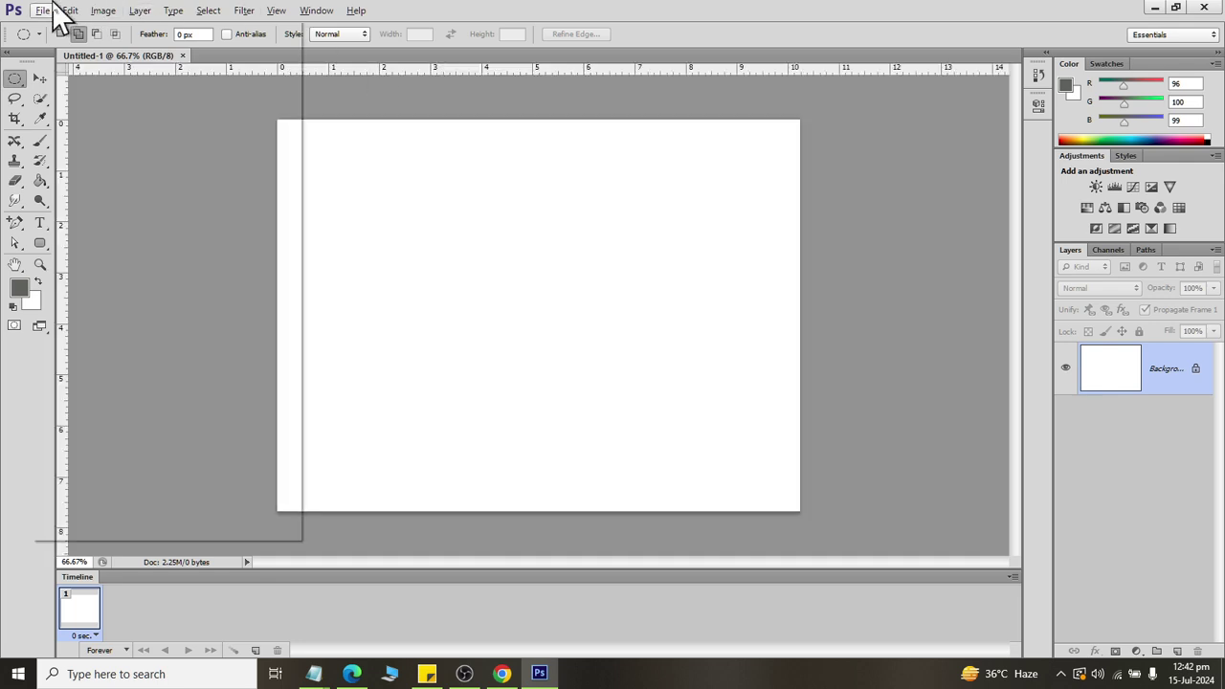
pyautogui.click(396, 7)
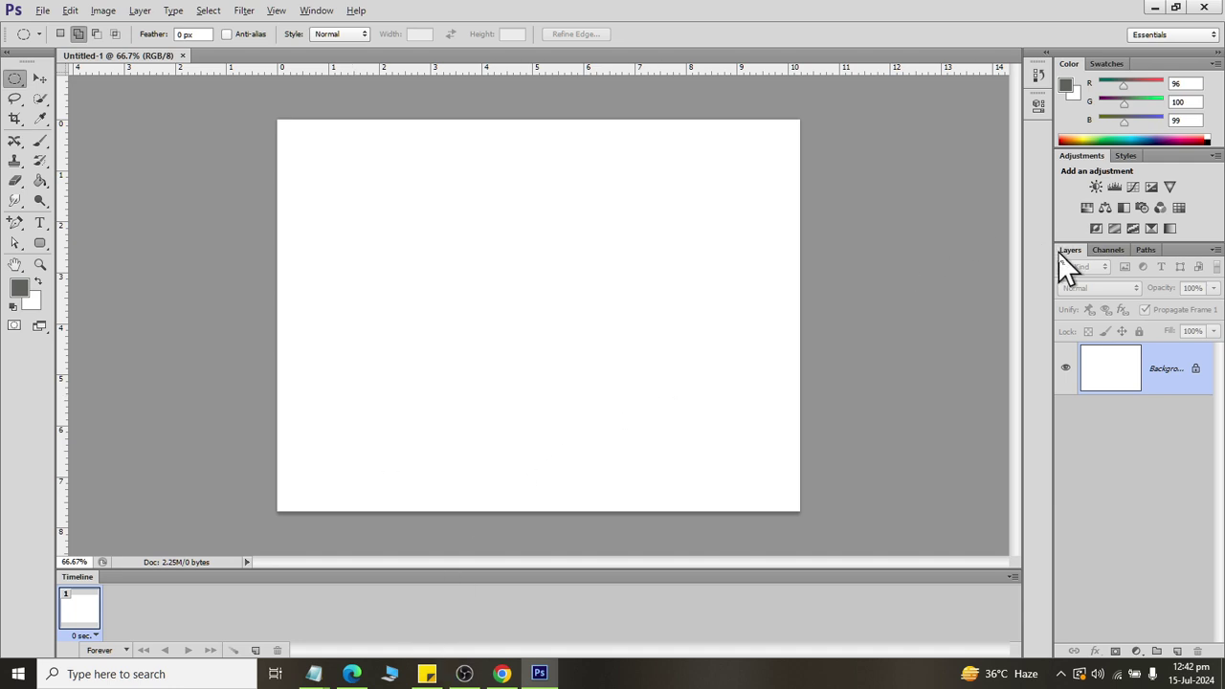
# Float the Layers panel beside the canvas and stretch it taller.
pyautogui.moveTo(1070, 250); pyautogui.dragTo(843, 125)
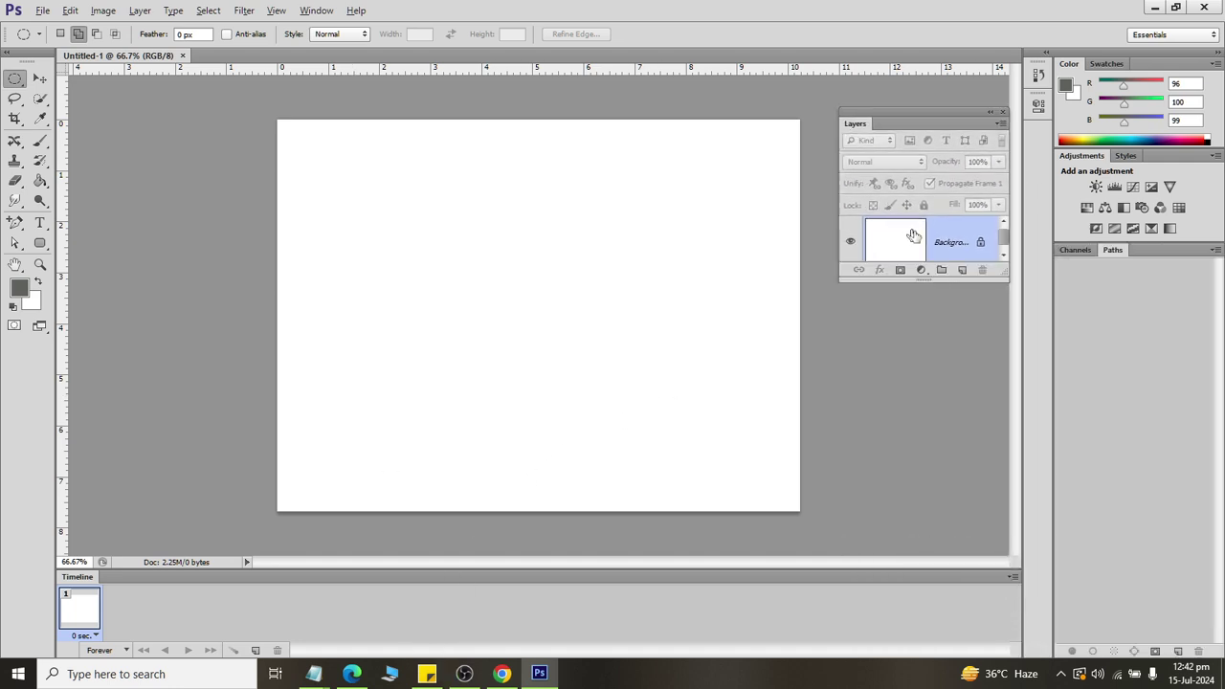
pyautogui.moveTo(930, 280); pyautogui.dragTo(945, 661)
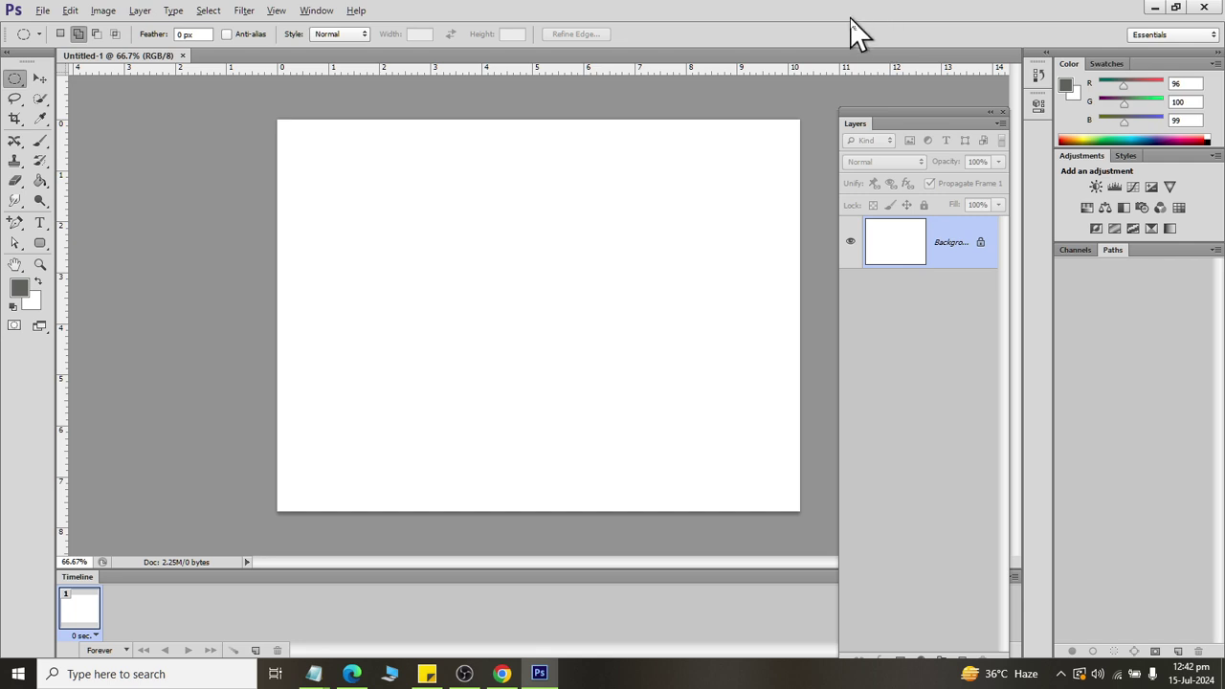
pyautogui.press('super+r')
# Launch Paint with 'mspaint', maximize it, and draw a pentagon overlapped by a six-point star.
pyautogui.write('mspaint')
pyautogui.click(131, 626)
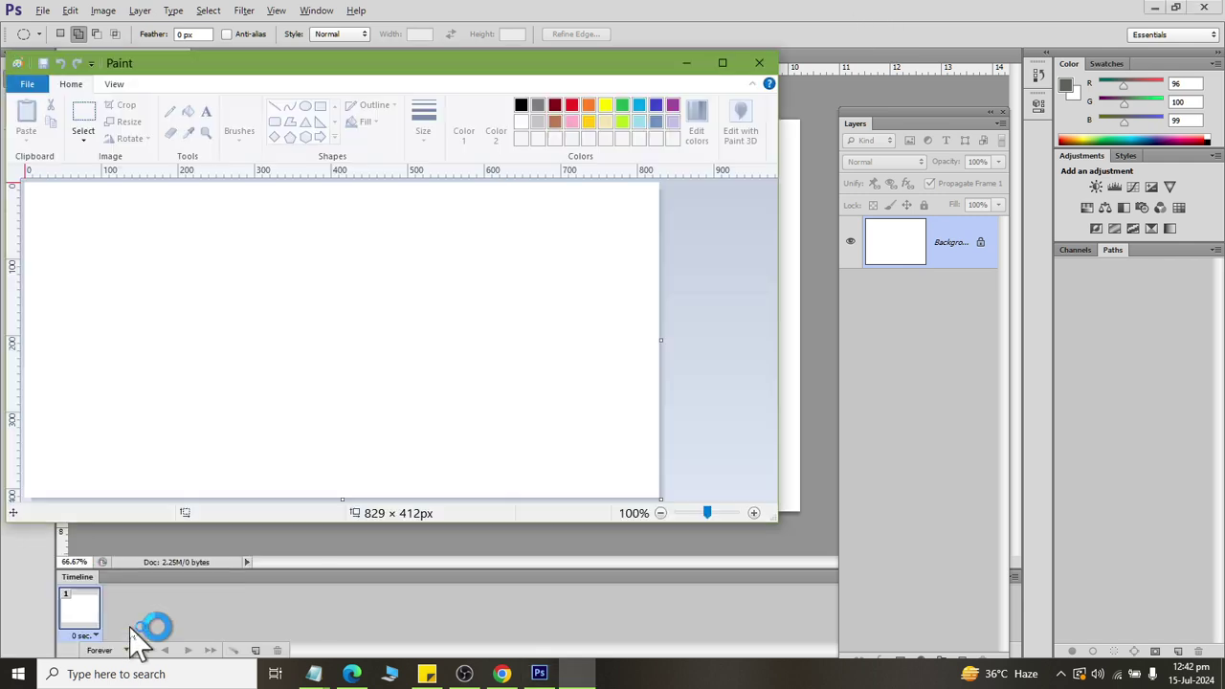
pyautogui.doubleClick(265, 65)
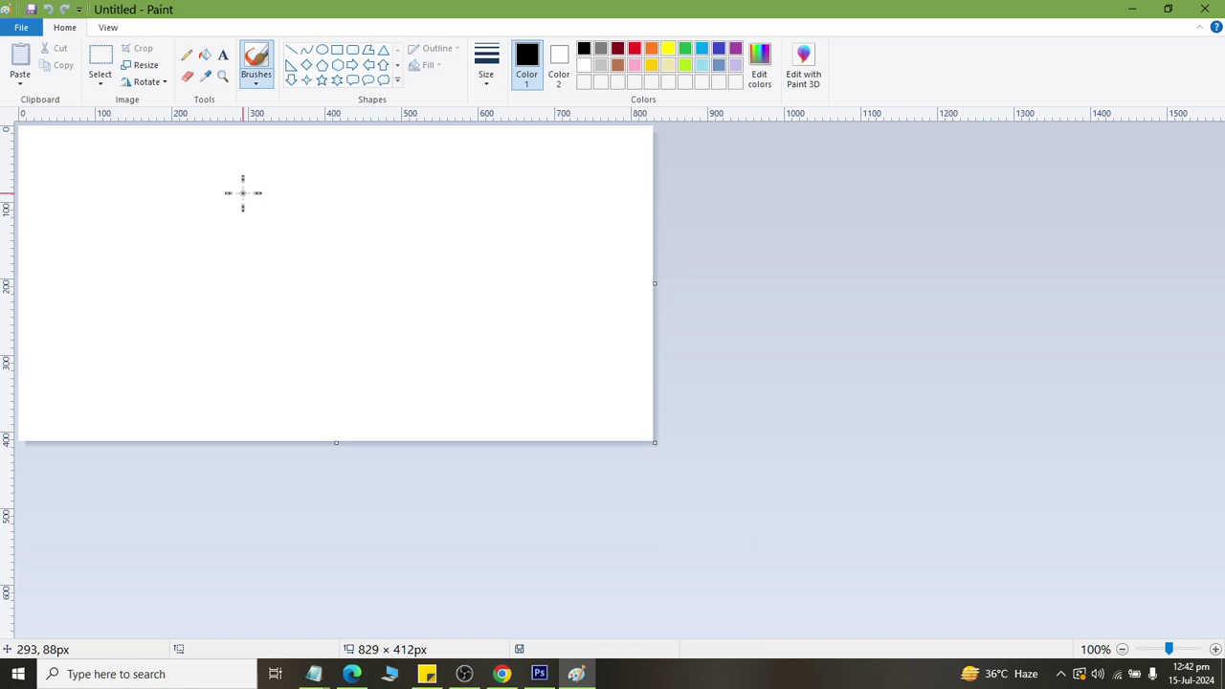
pyautogui.click(337, 64)
pyautogui.moveTo(284, 163); pyautogui.dragTo(414, 333)
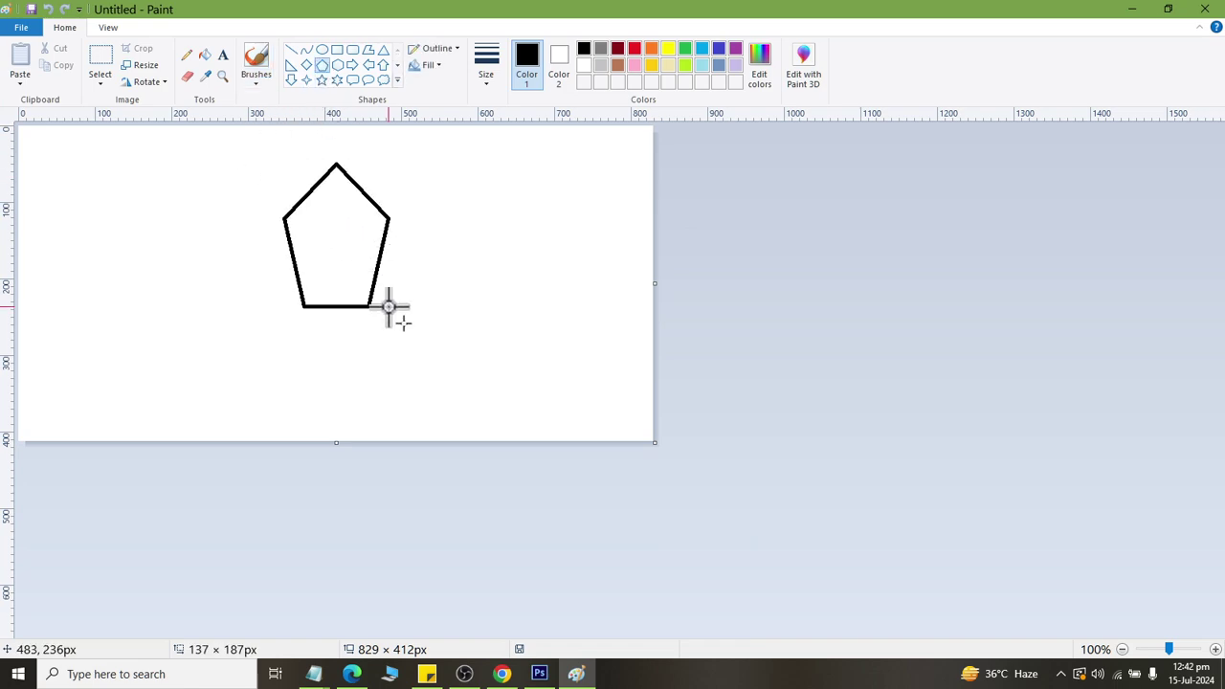
pyautogui.click(337, 81)
pyautogui.moveTo(290, 143); pyautogui.dragTo(460, 307)
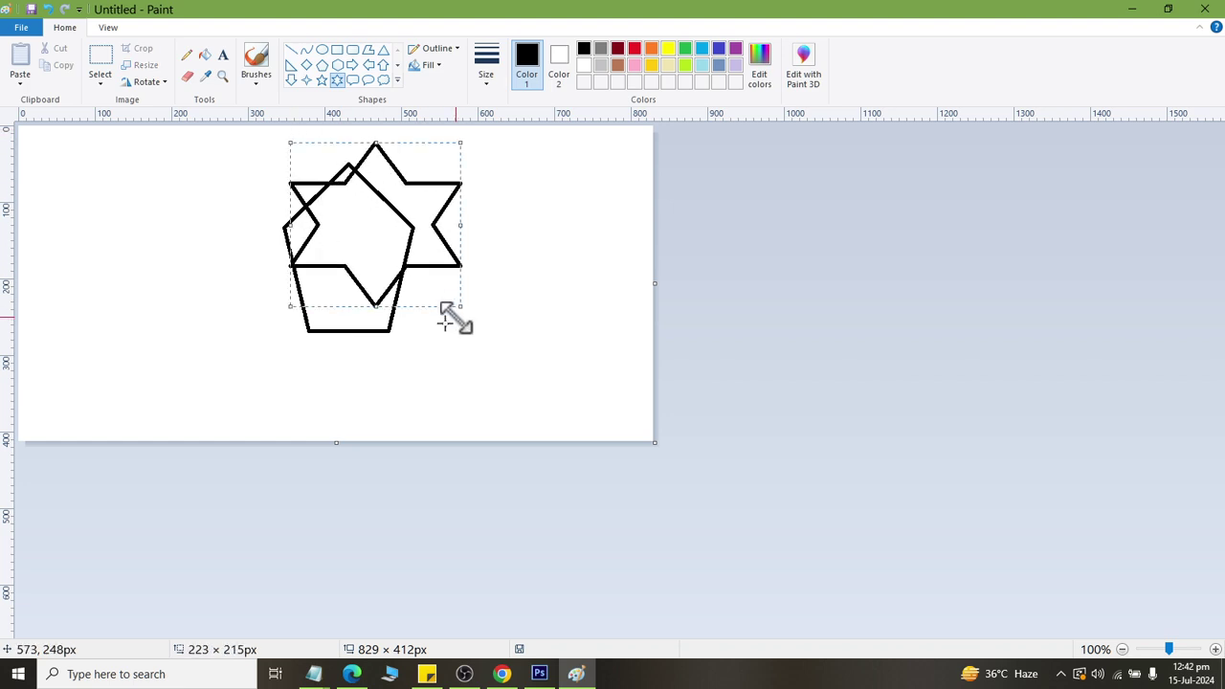
pyautogui.click(222, 55)
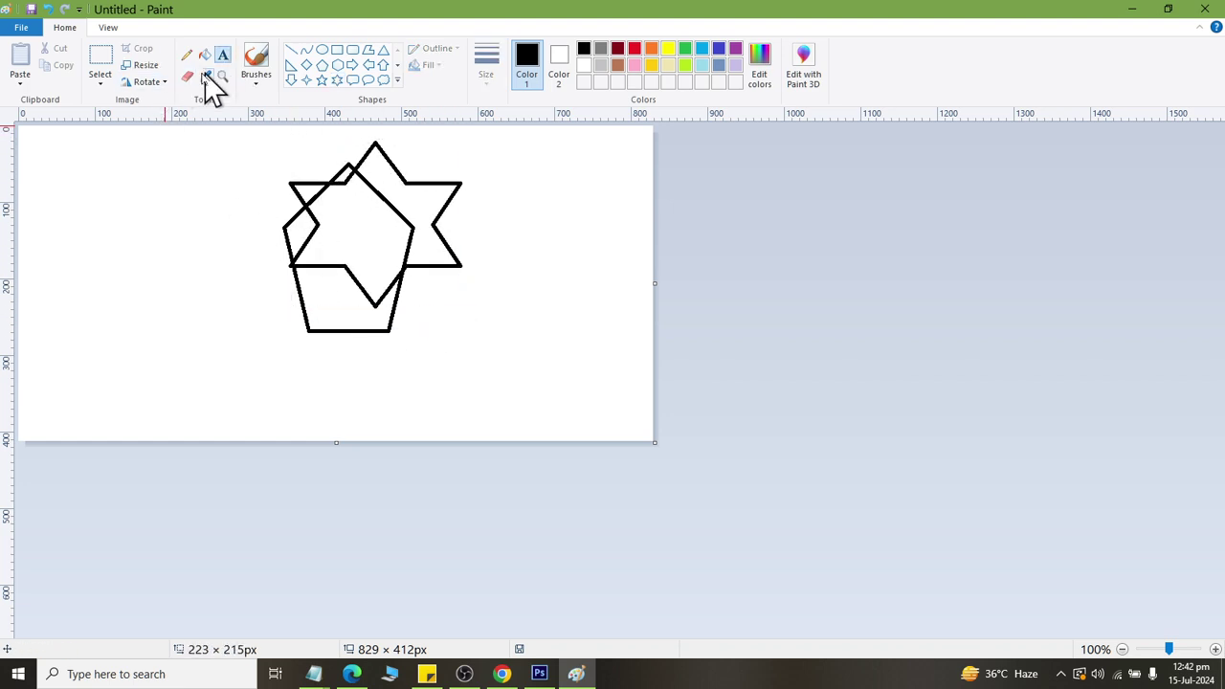
# Fill the shape regions cream, indigo, yellow and blue-grey, then close Paint to the save prompt.
pyautogui.click(205, 54)
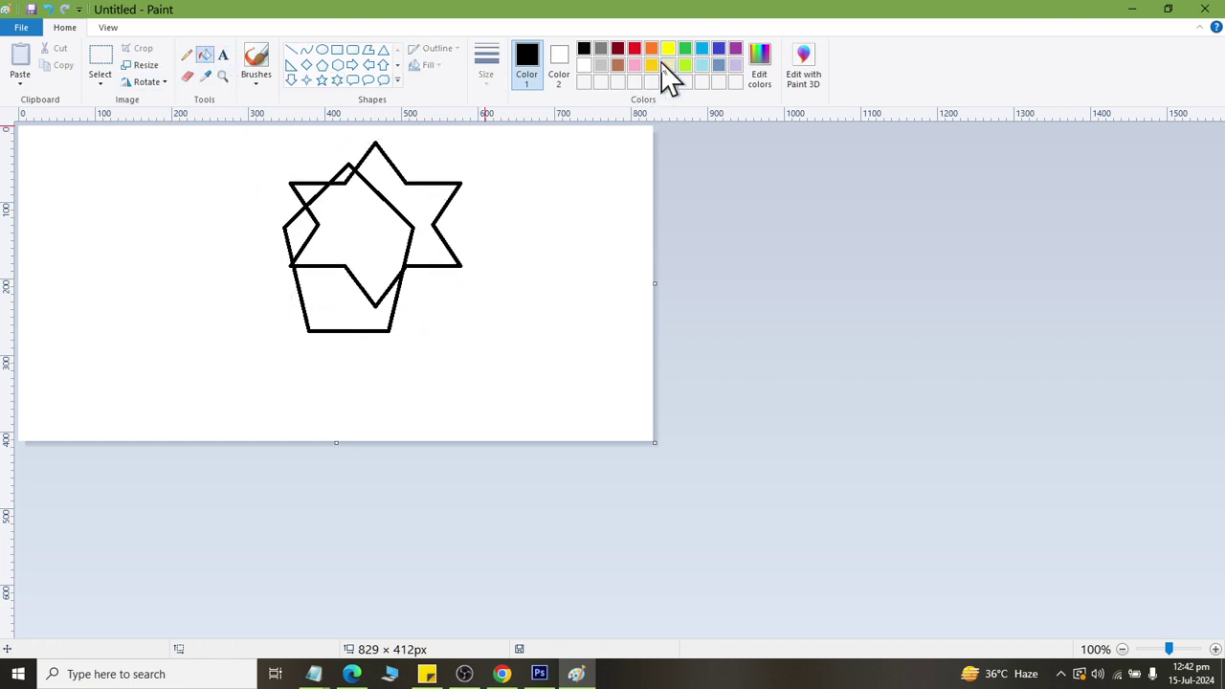
pyautogui.click(668, 65)
pyautogui.click(344, 297)
pyautogui.click(719, 48)
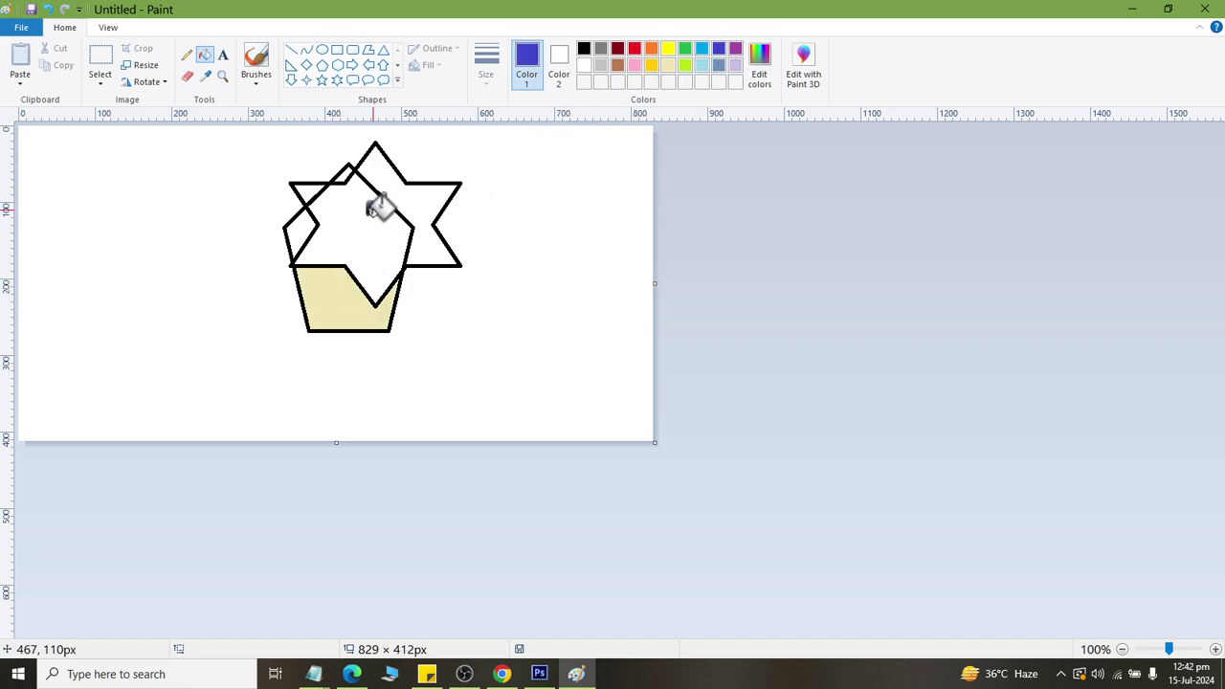
pyautogui.click(375, 210)
pyautogui.click(668, 48)
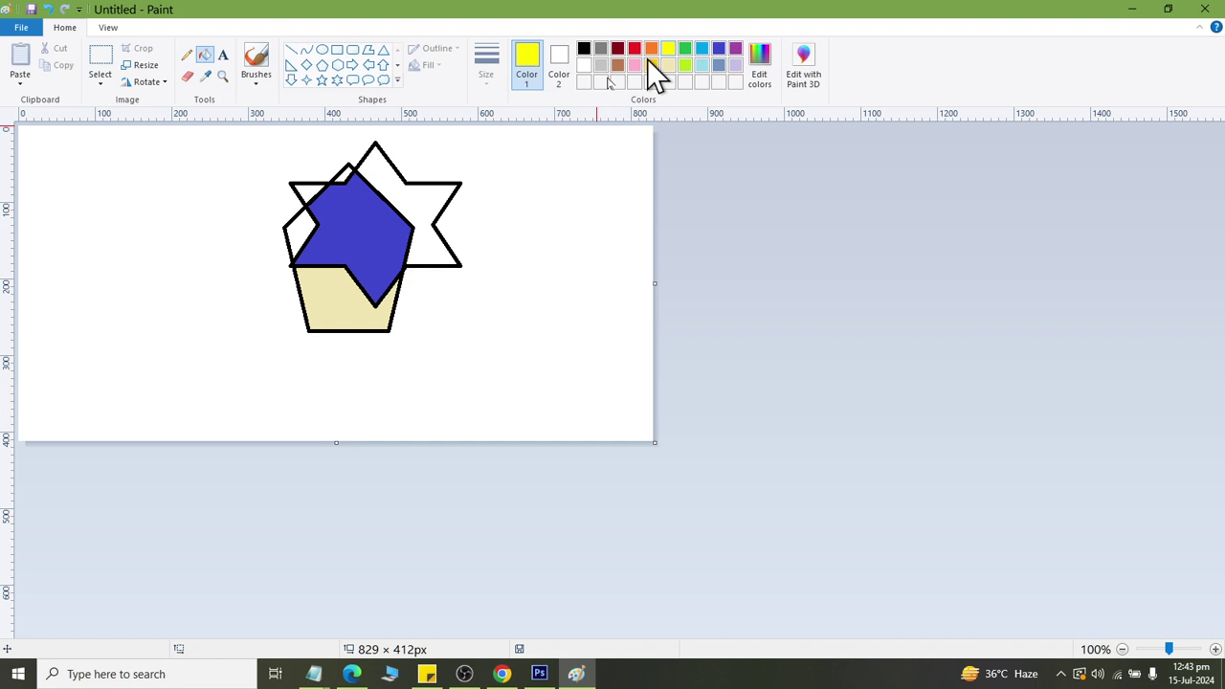
pyautogui.click(424, 212)
pyautogui.click(719, 66)
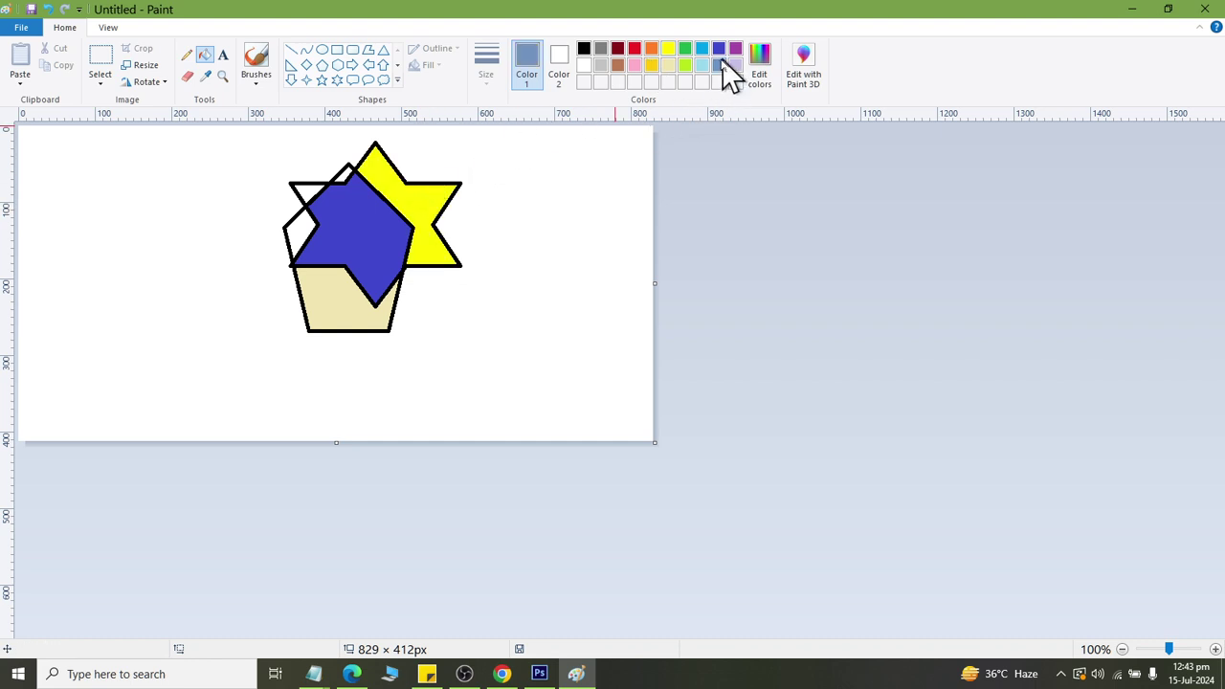
pyautogui.click(308, 190)
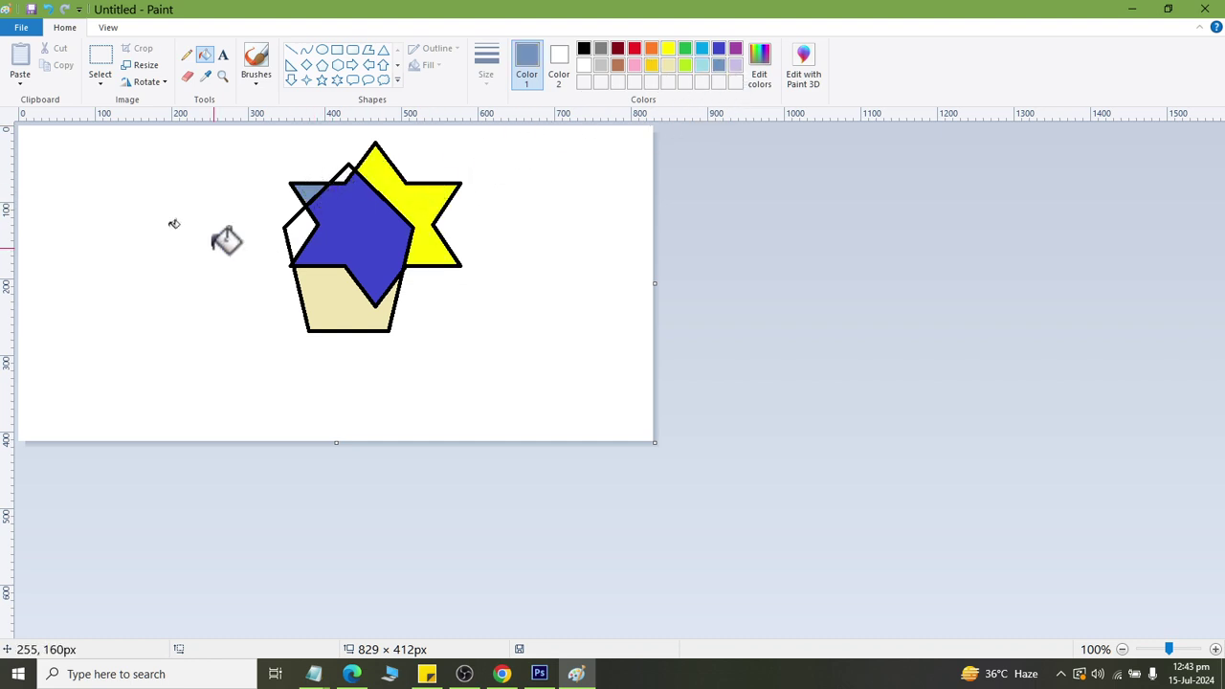
pyautogui.click(186, 55)
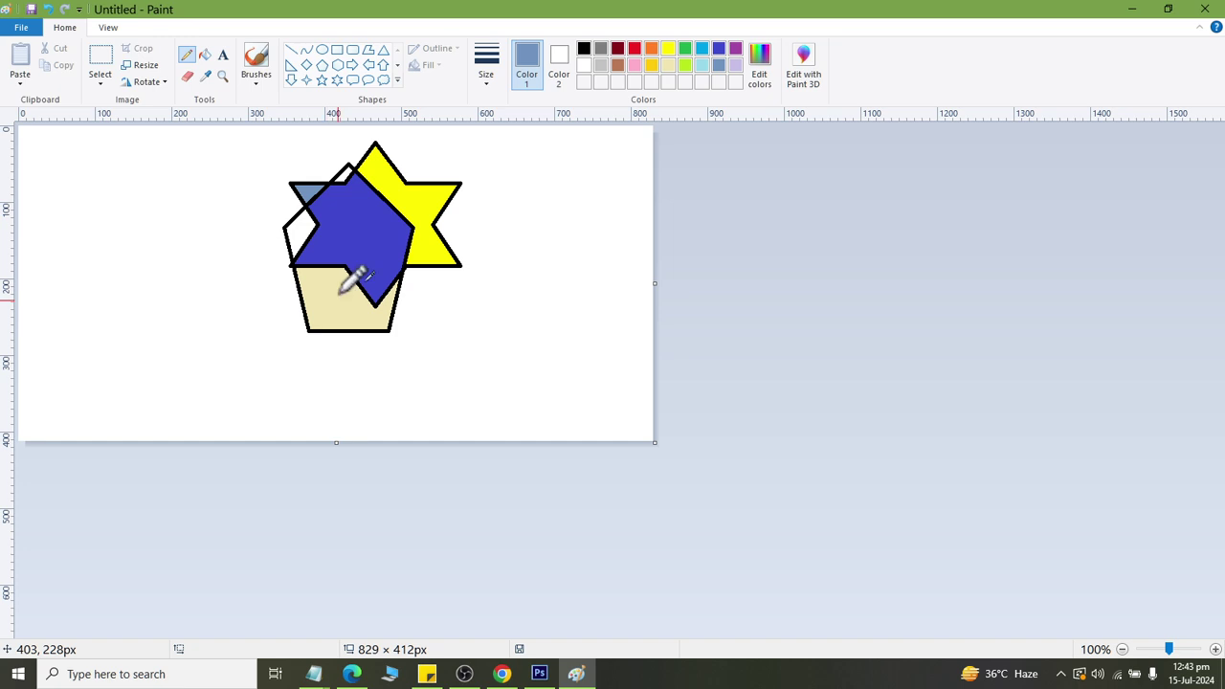
pyautogui.click(1205, 9)
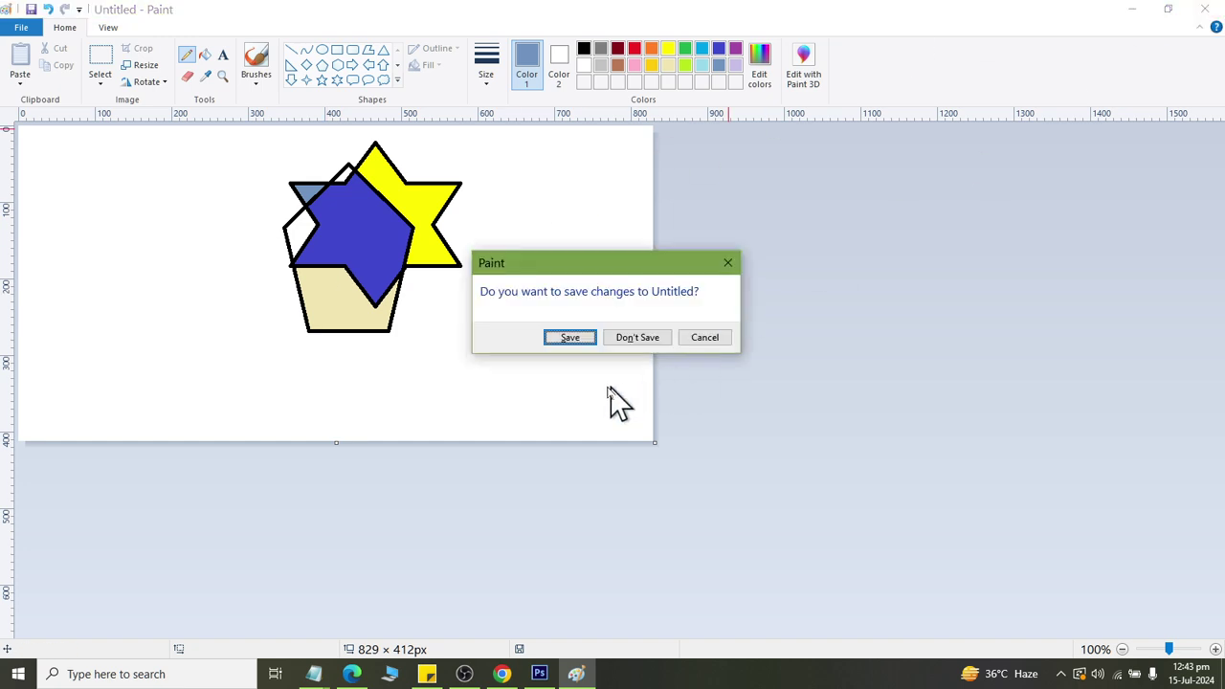
# Discard the Paint drawing and add three empty layers (Layers 1, 2 and 3) to Untitled-1.
pyautogui.click(636, 339)
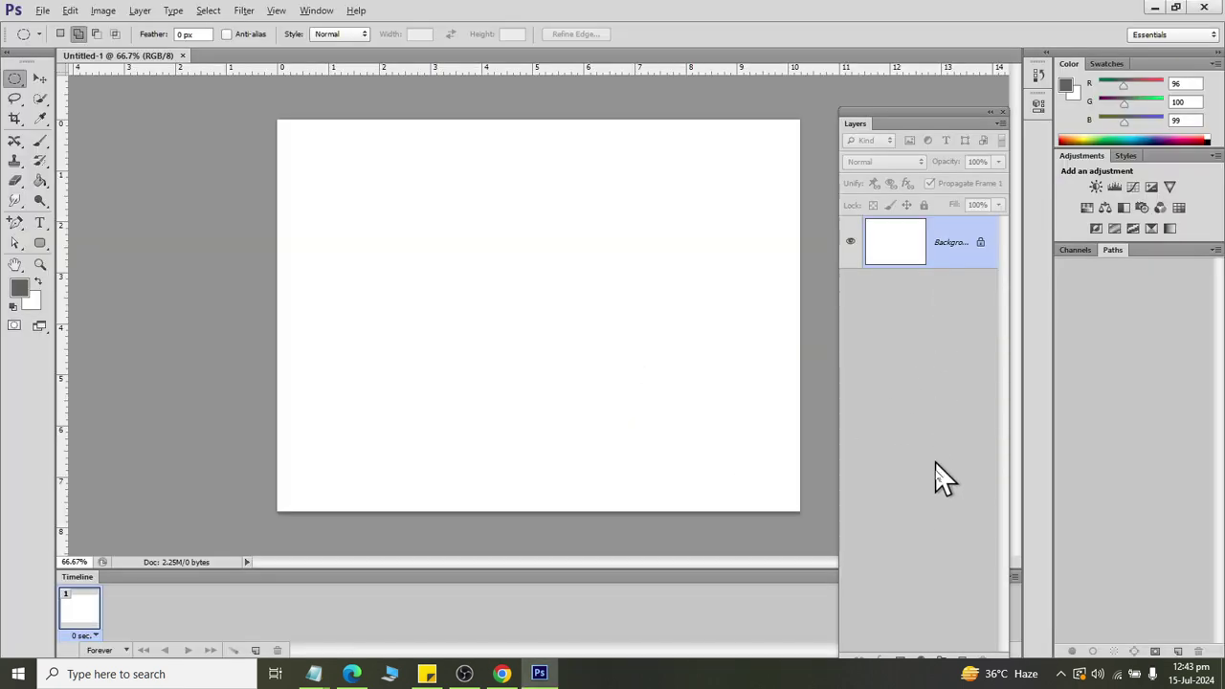
pyautogui.moveTo(880, 114); pyautogui.dragTo(877, 90)
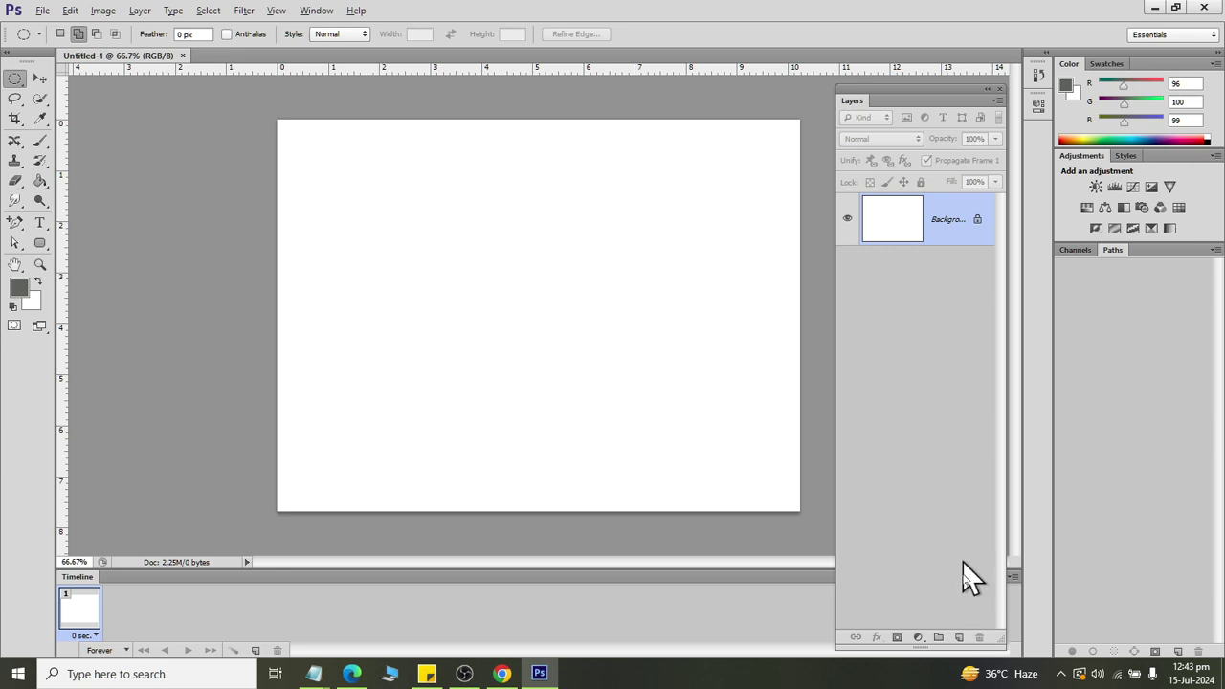
pyautogui.click(957, 639)
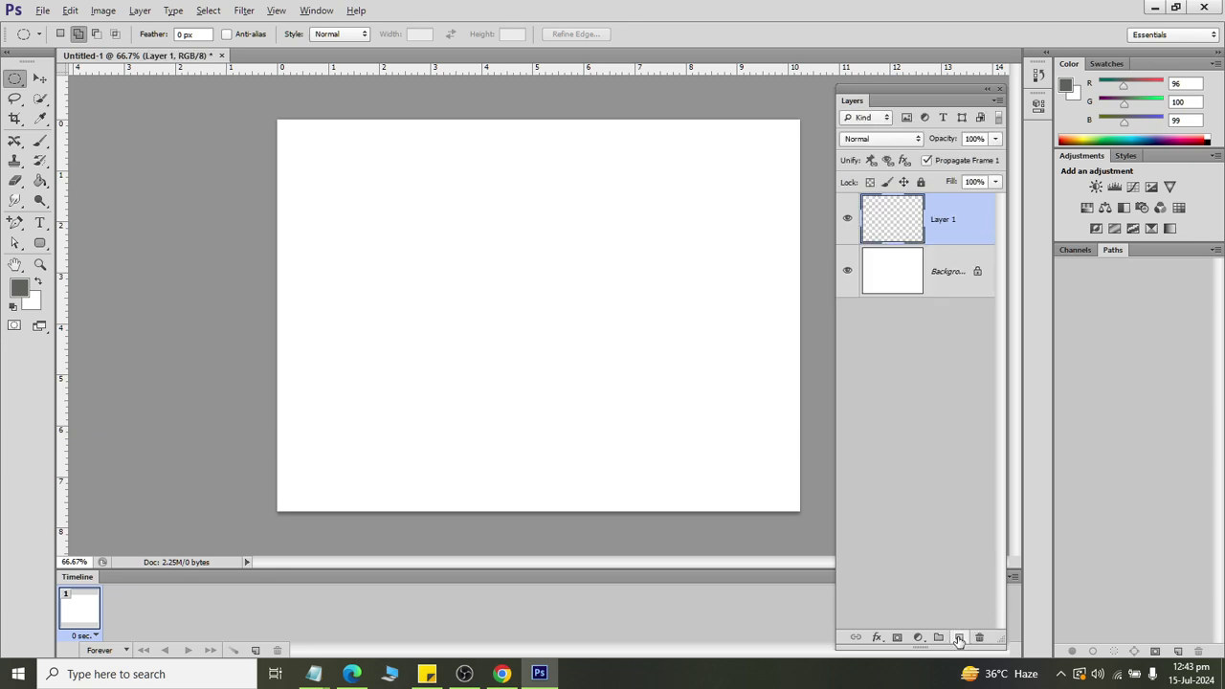
pyautogui.click(958, 639)
pyautogui.click(959, 638)
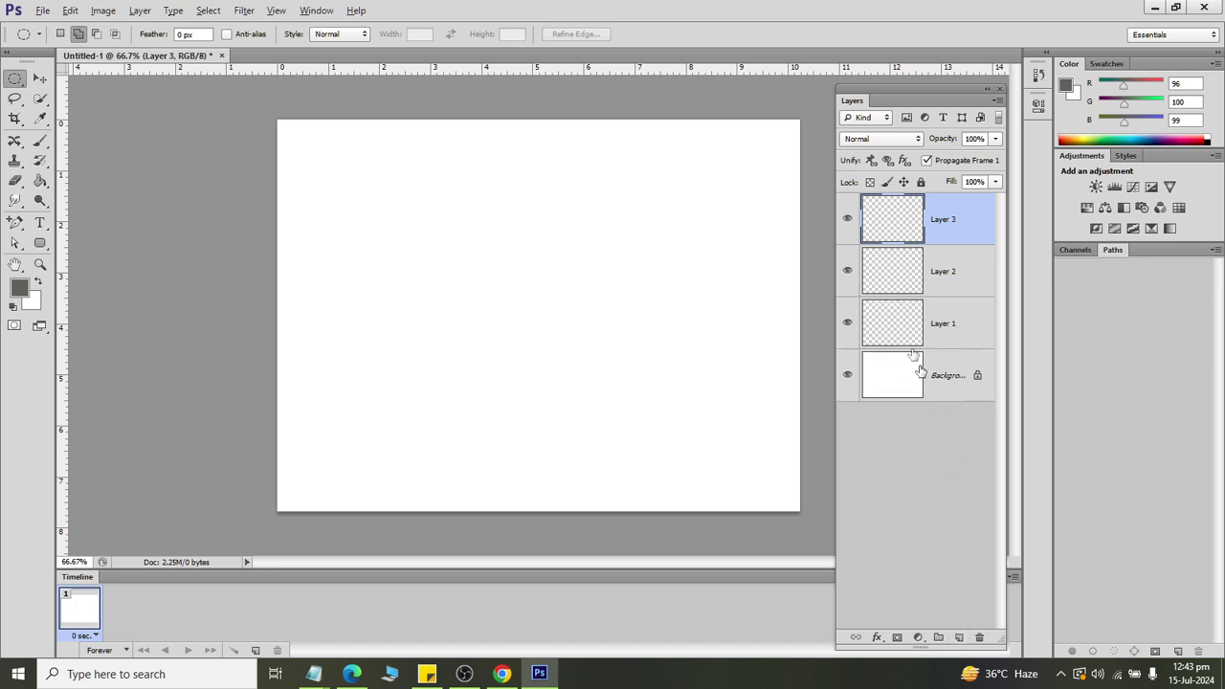
pyautogui.click(905, 328)
pyautogui.click(906, 271)
pyautogui.click(900, 224)
# Delete the Background layer to leave a transparent canvas, then reselect Layer 3.
pyautogui.click(962, 384)
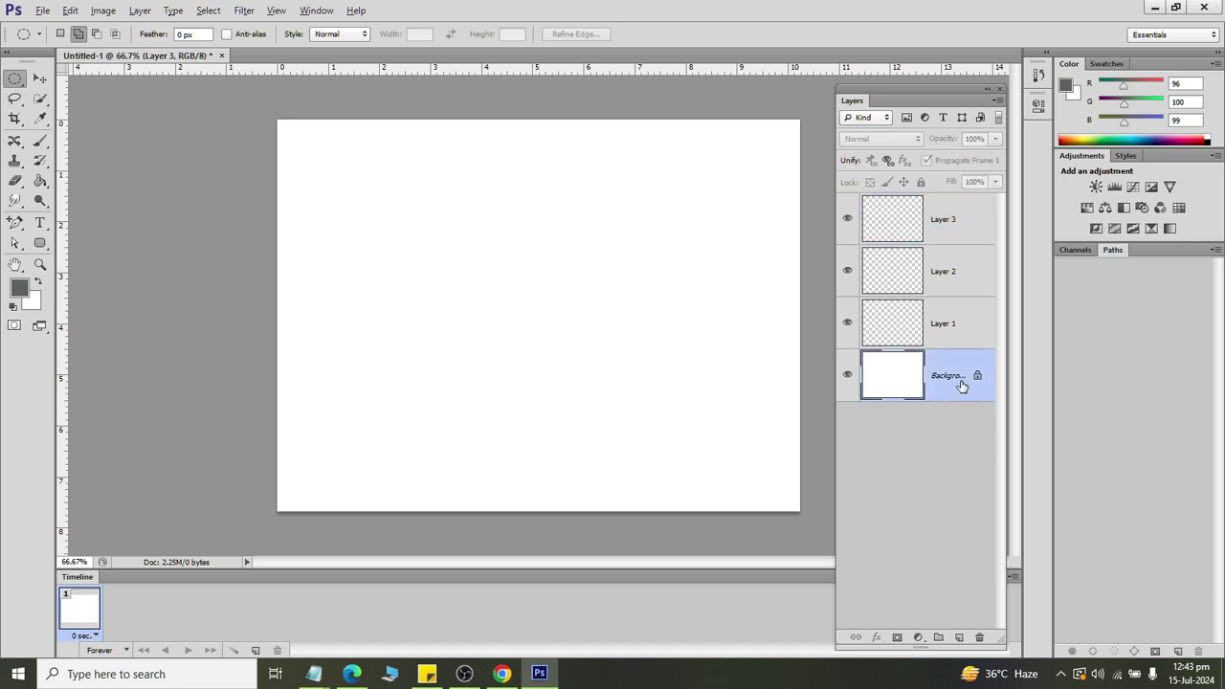
pyautogui.click(979, 638)
pyautogui.click(572, 252)
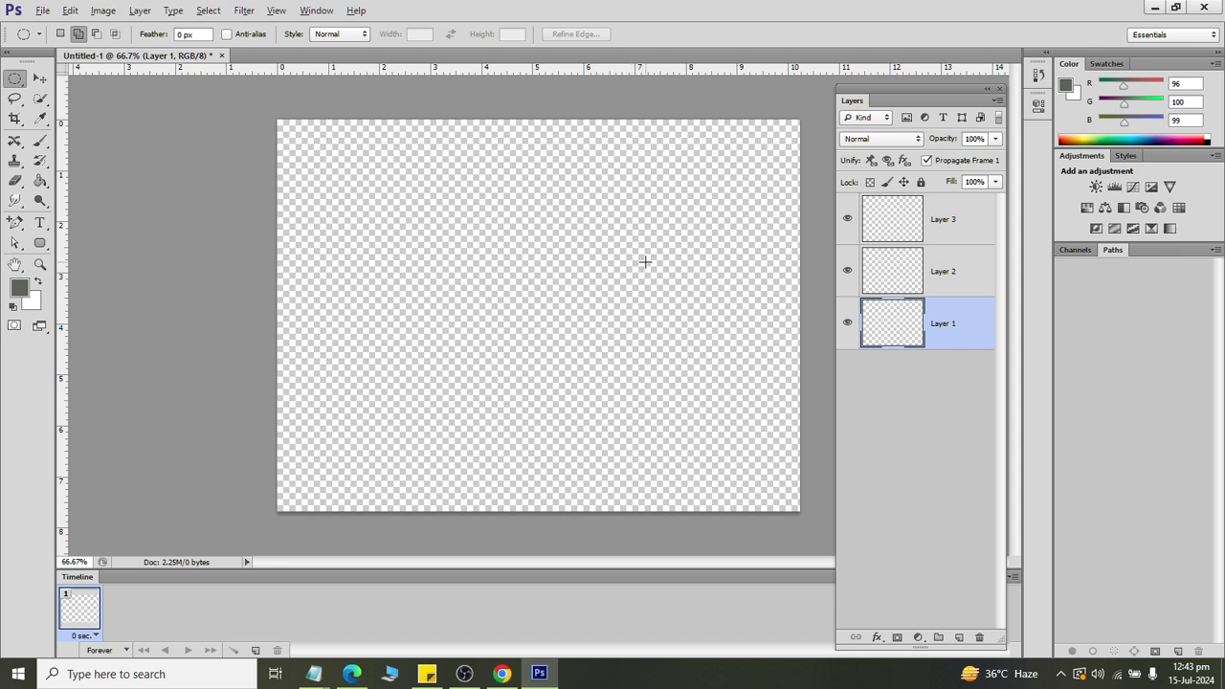
pyautogui.click(943, 231)
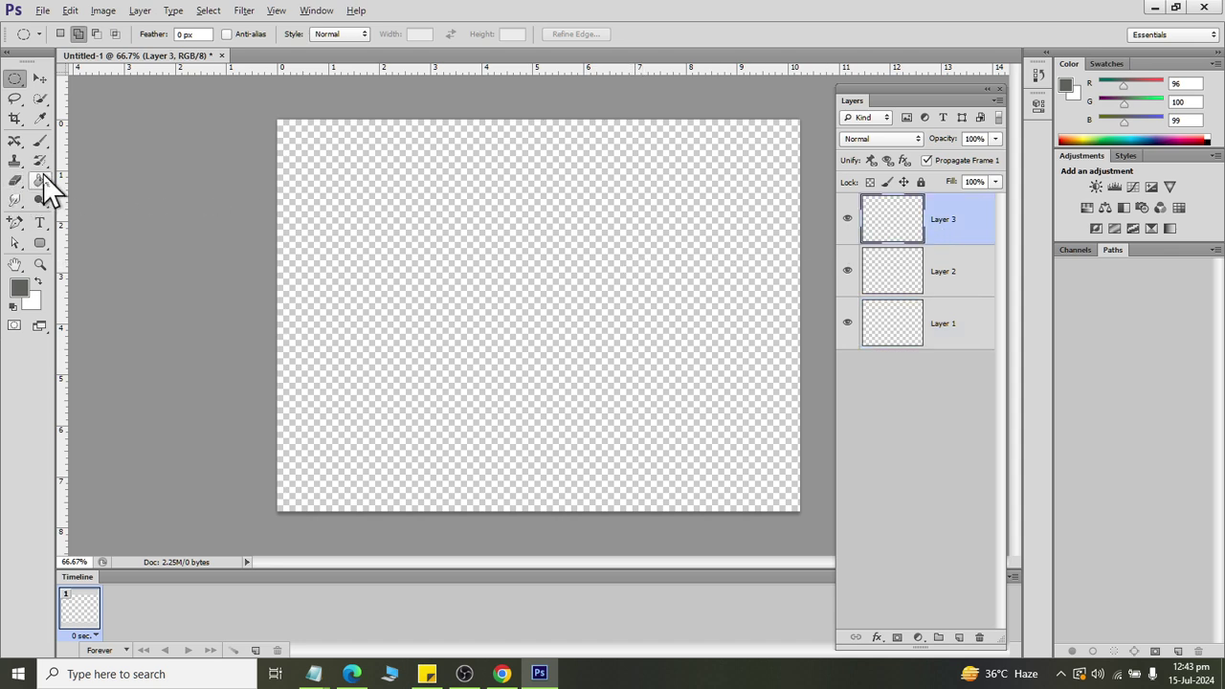
# Start Save As and browse to Libraries > Documents > Ps Files.
pyautogui.click(38, 10)
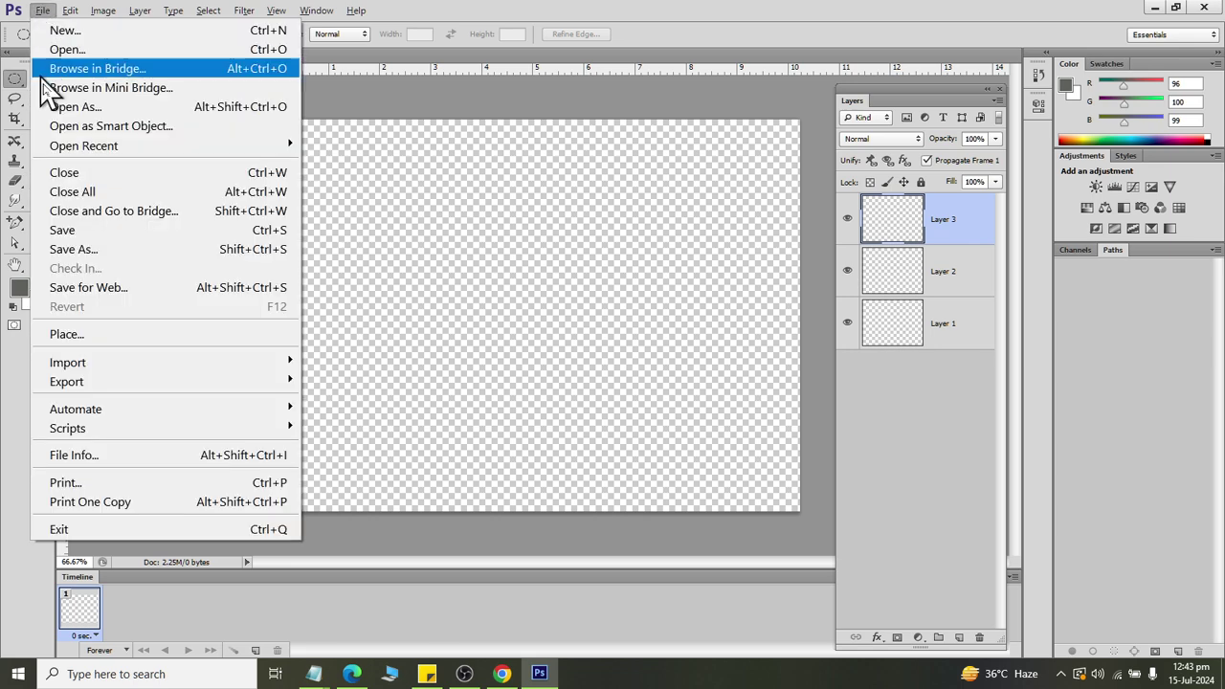
pyautogui.click(61, 247)
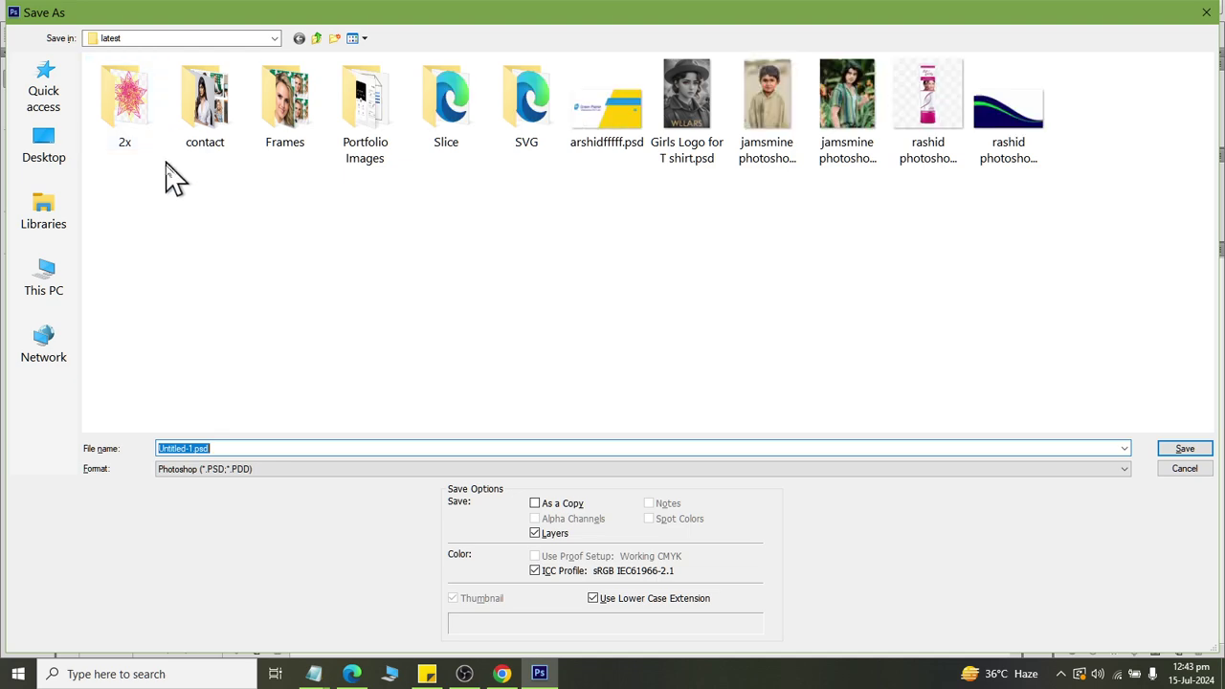
pyautogui.click(46, 222)
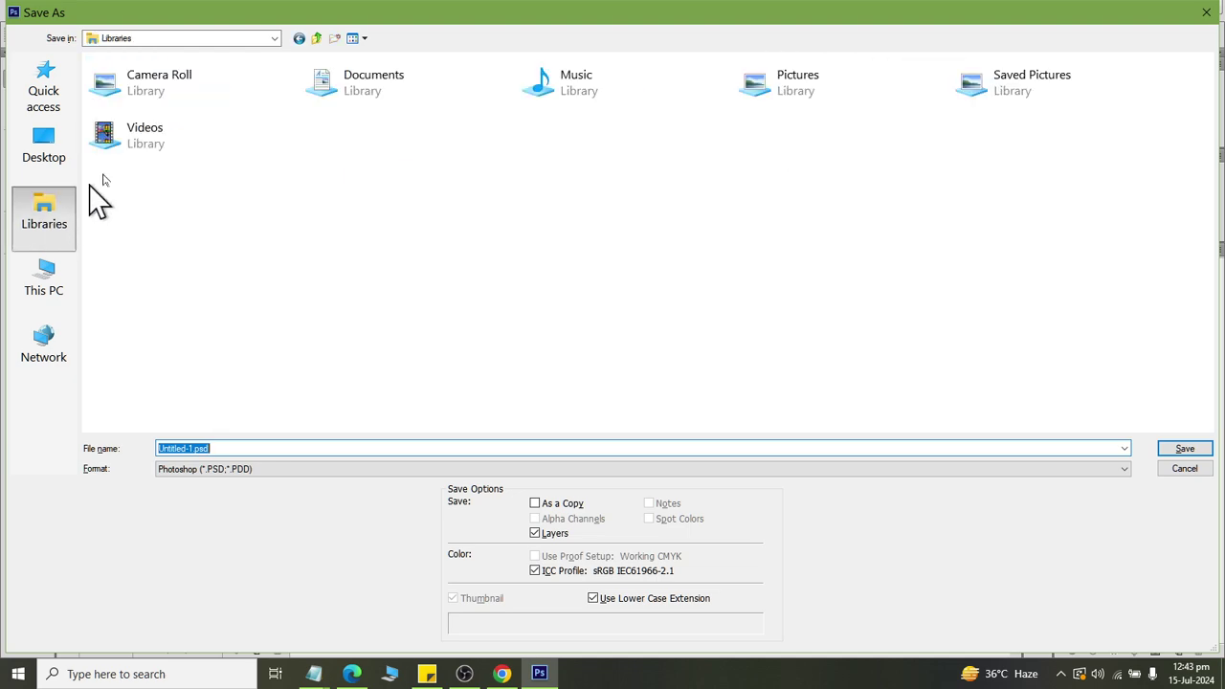
pyautogui.doubleClick(346, 101)
pyautogui.click(342, 121)
pyautogui.write('ps')
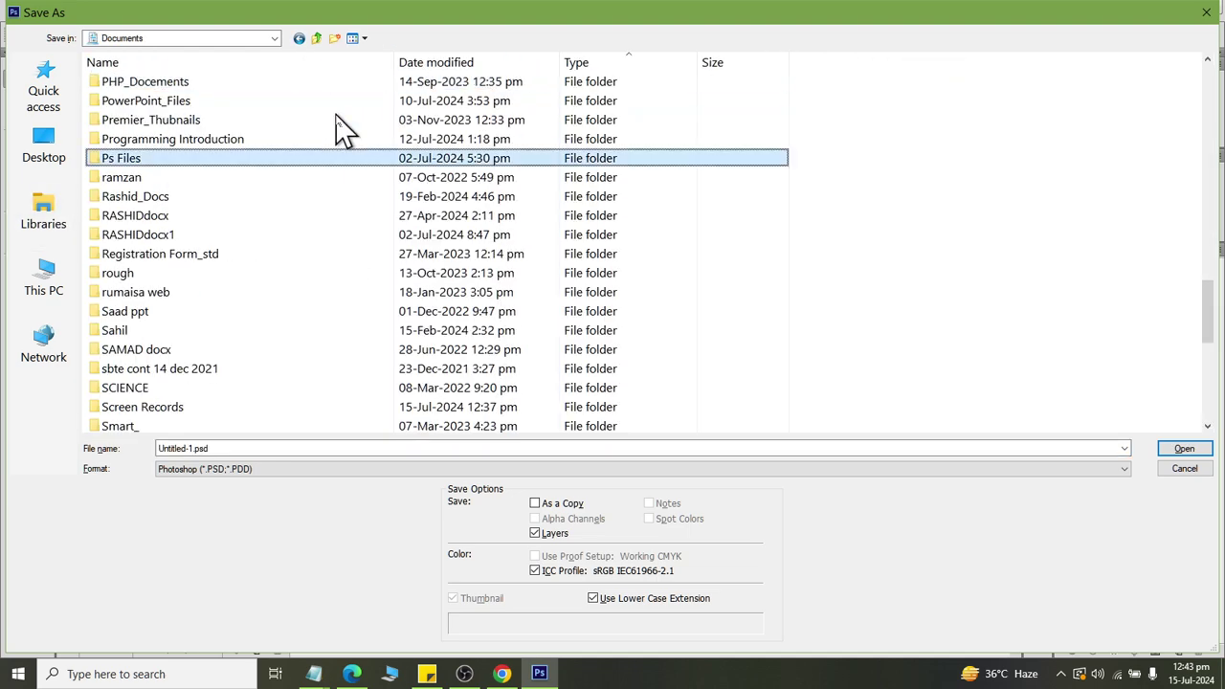
pyautogui.press('Return')
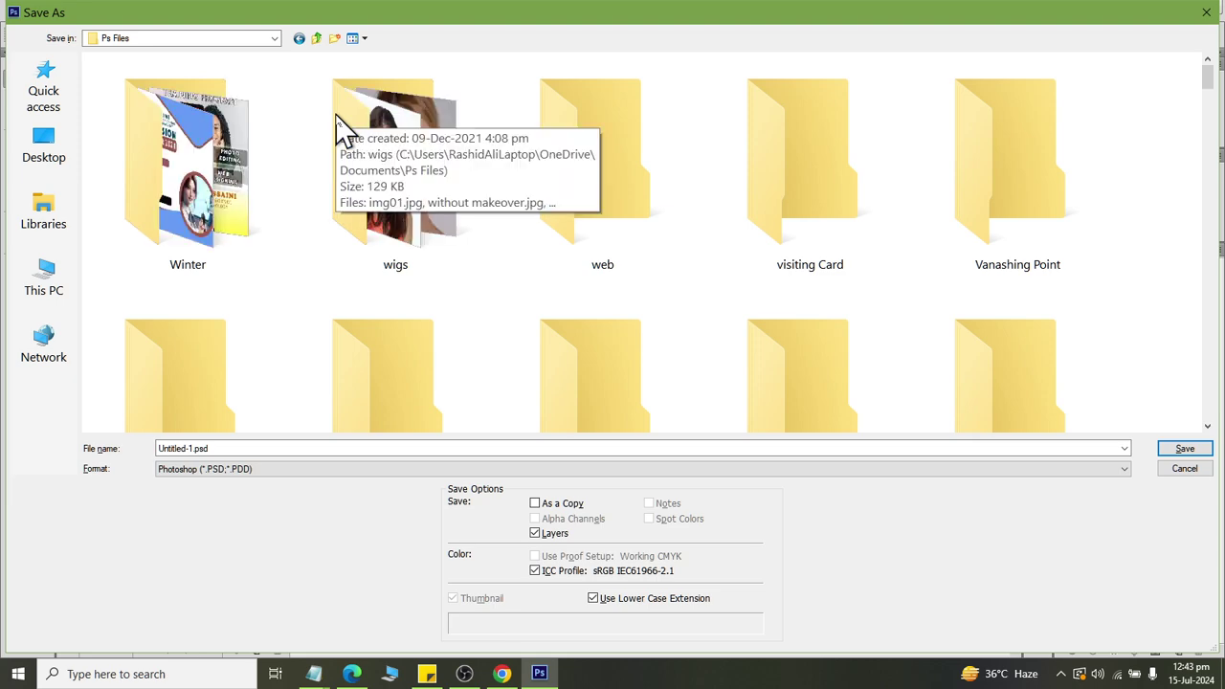
# Create a Blossoms folder and save the document there as 'Class 02 How to Create And Save'.
pyautogui.hotkey('ctrl', 'shift', 'n')
pyautogui.write('Blossoms')
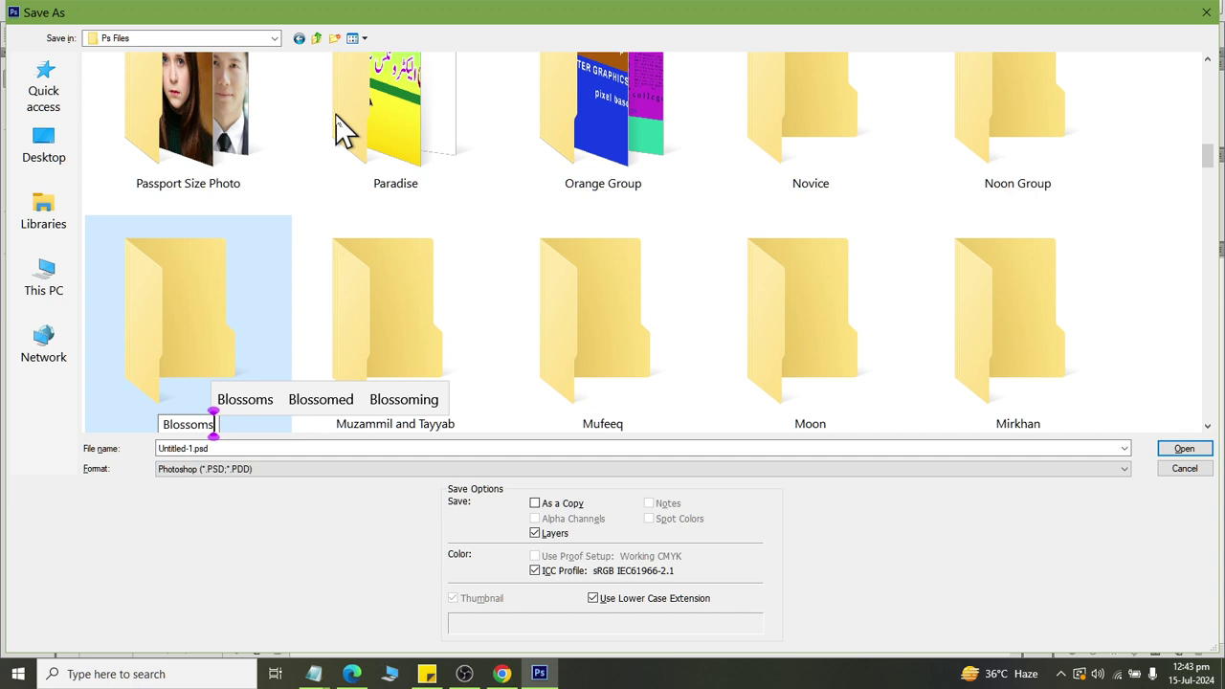
pyautogui.press('Return')
pyautogui.press('Return')
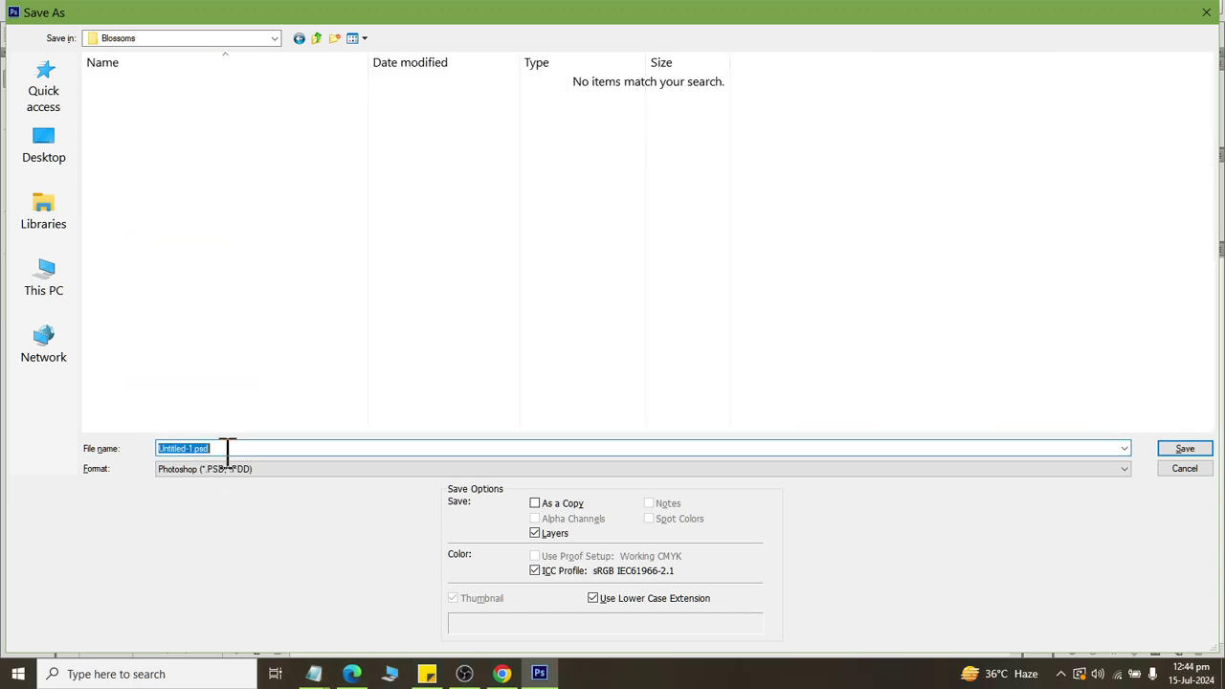
pyautogui.press('BackSpace')
pyautogui.write('Class')
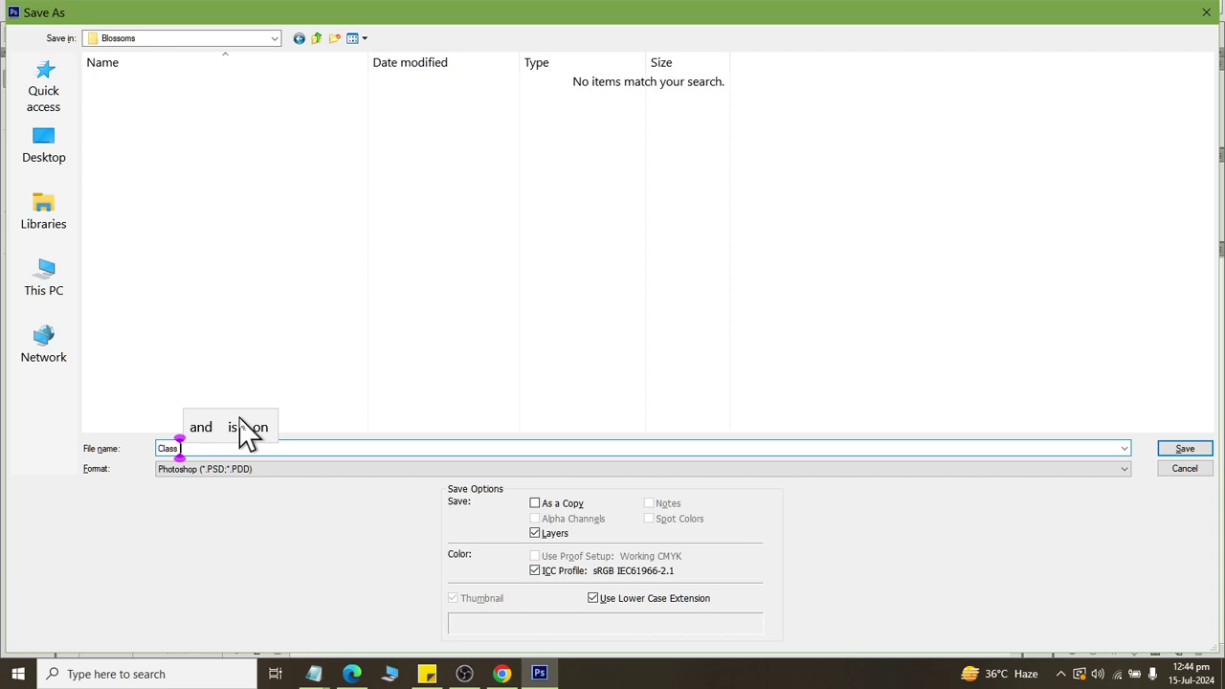
pyautogui.write(' 02')
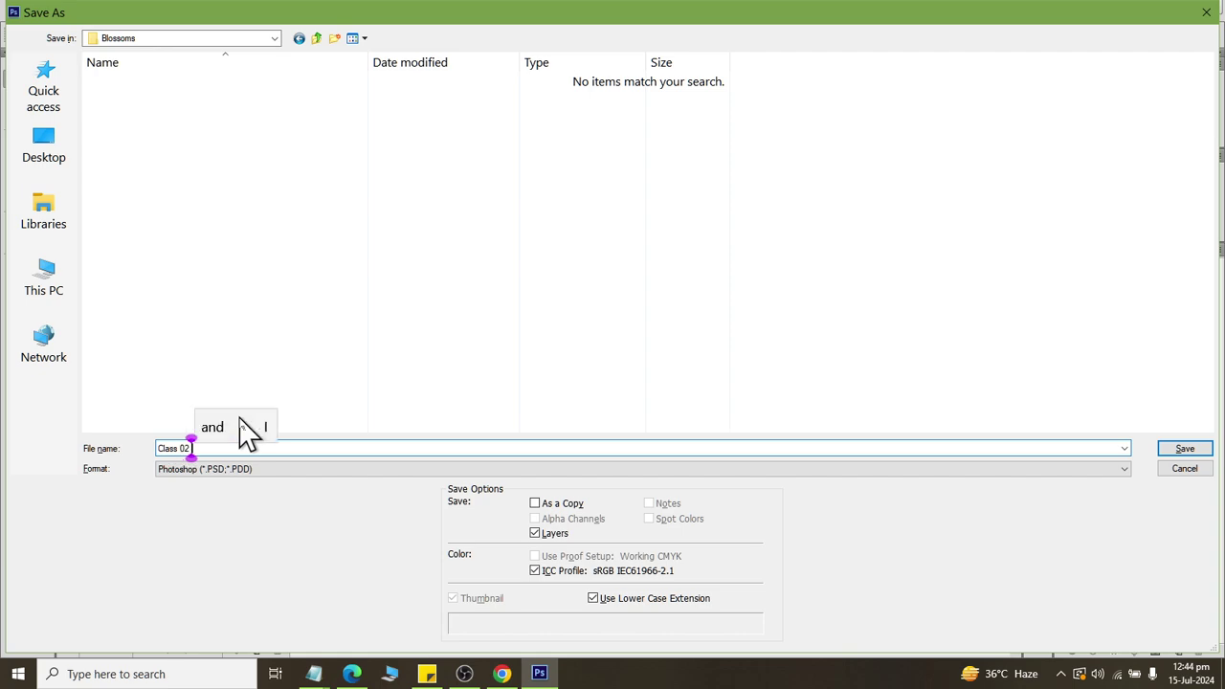
pyautogui.write(' How to')
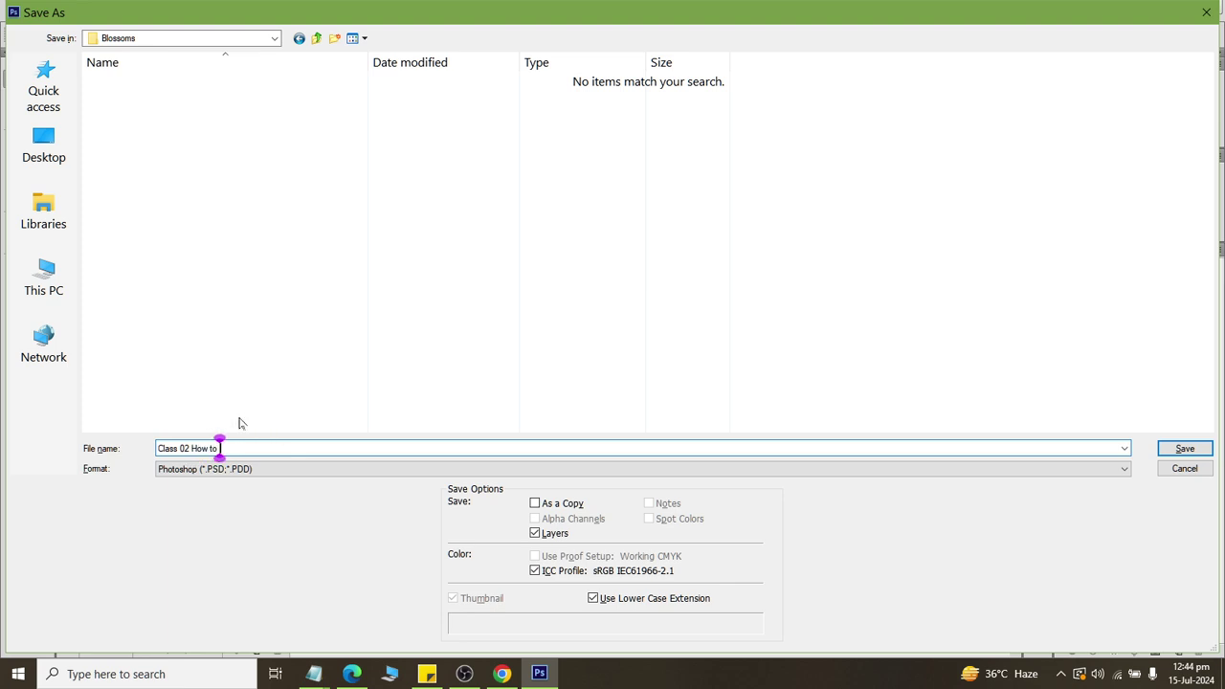
pyautogui.write(' Create An')
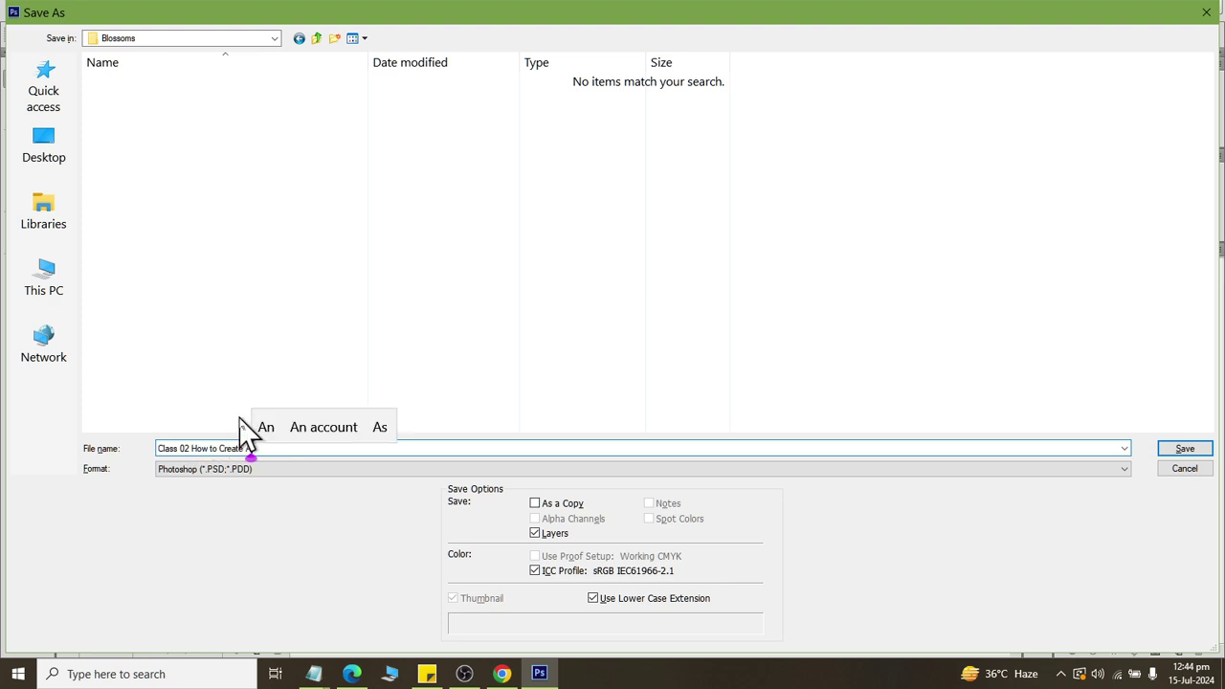
pyautogui.write('d Save Fi')
pyautogui.press('Return')
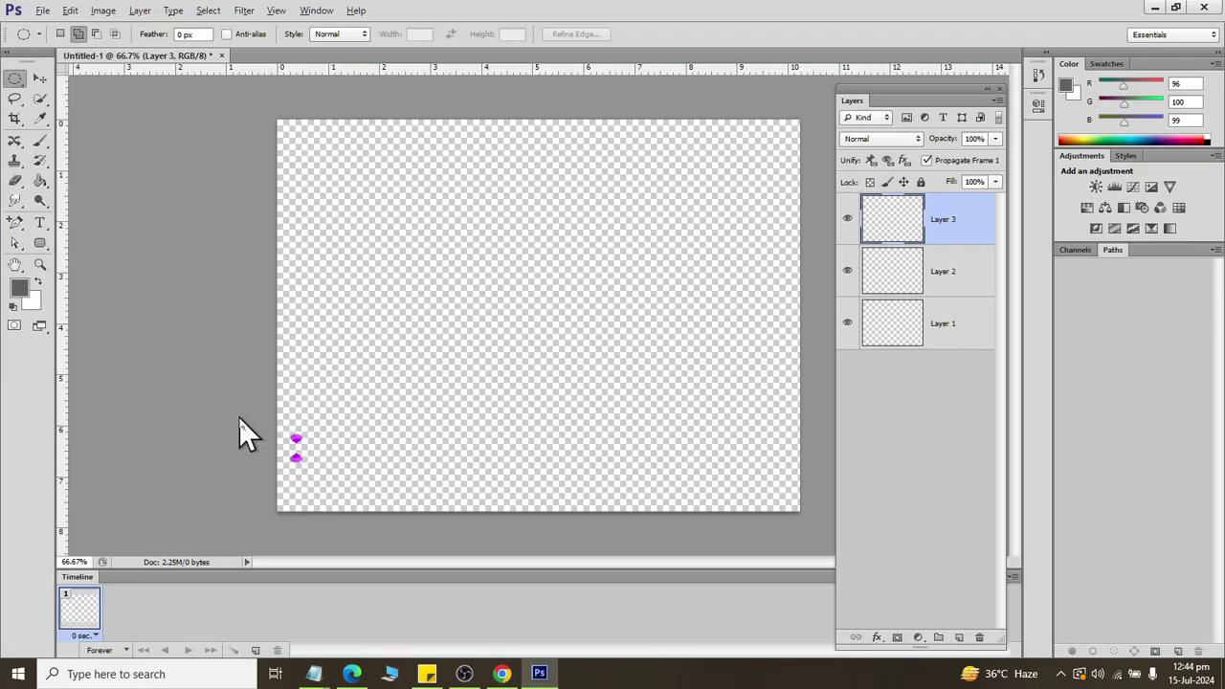
# Accept the Photoshop Format Options to finish the PSD save, then close the document.
pyautogui.click(782, 204)
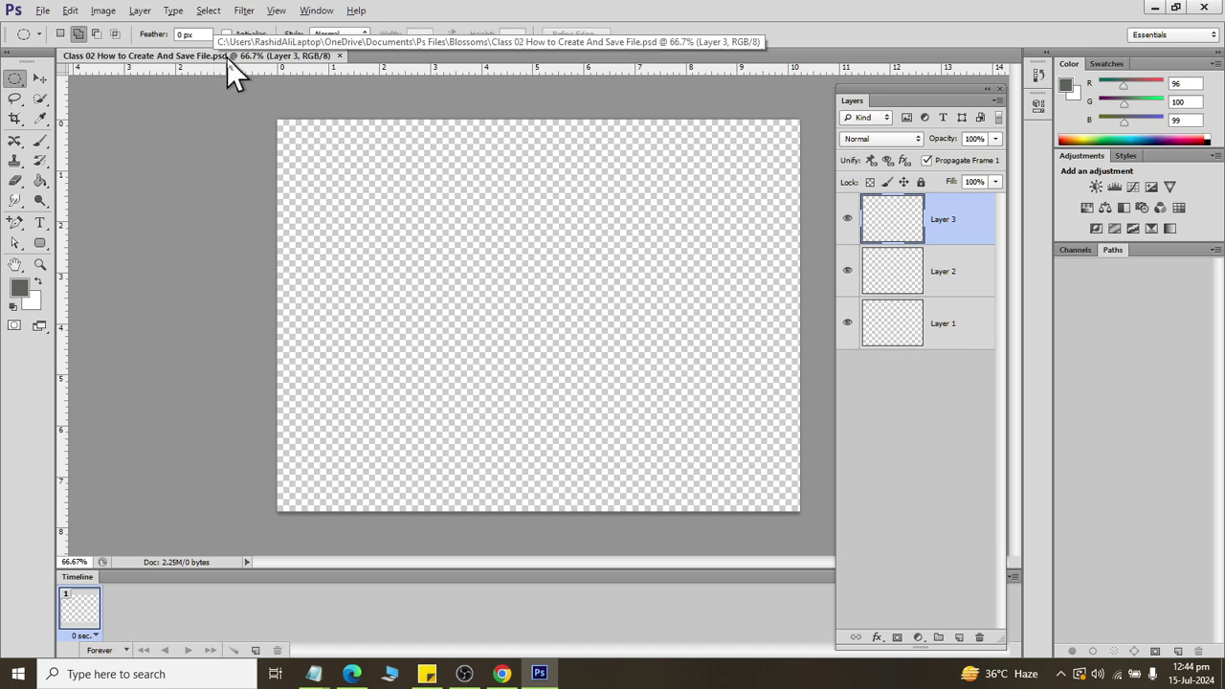
pyautogui.click(42, 11)
pyautogui.click(62, 173)
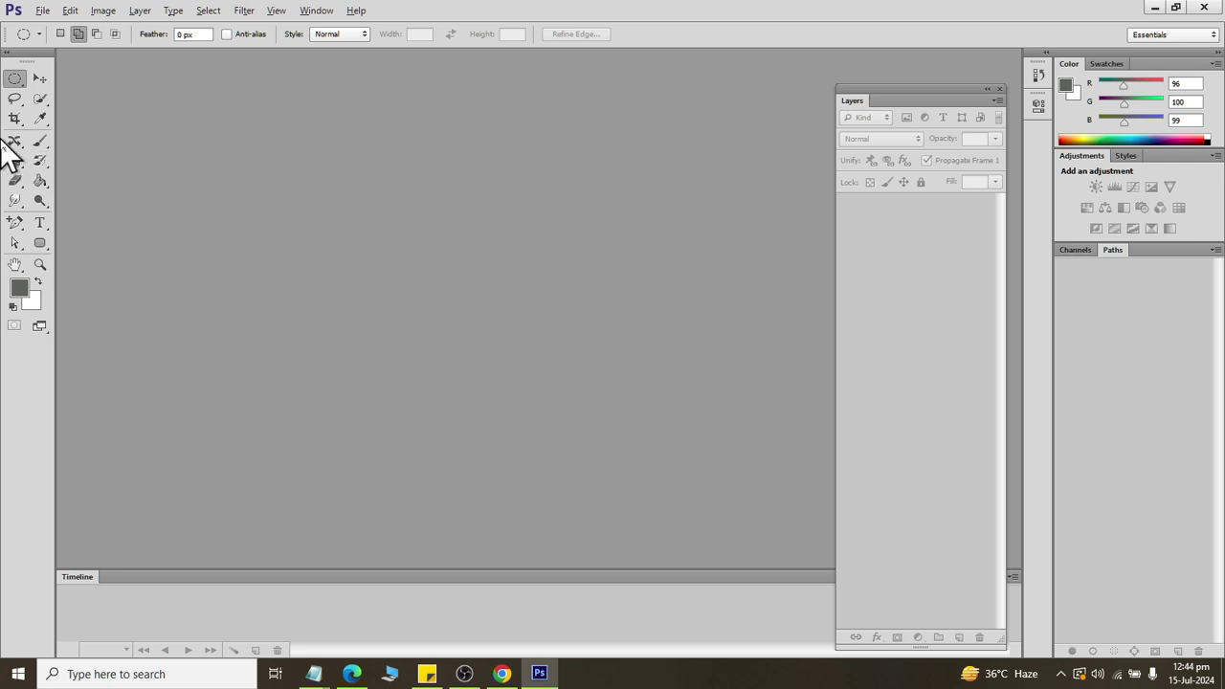
# Reopen Class 02 How to Create And Save File.psd from Blossoms, with the file list shown as Medium icons.
pyautogui.click(70, 11)
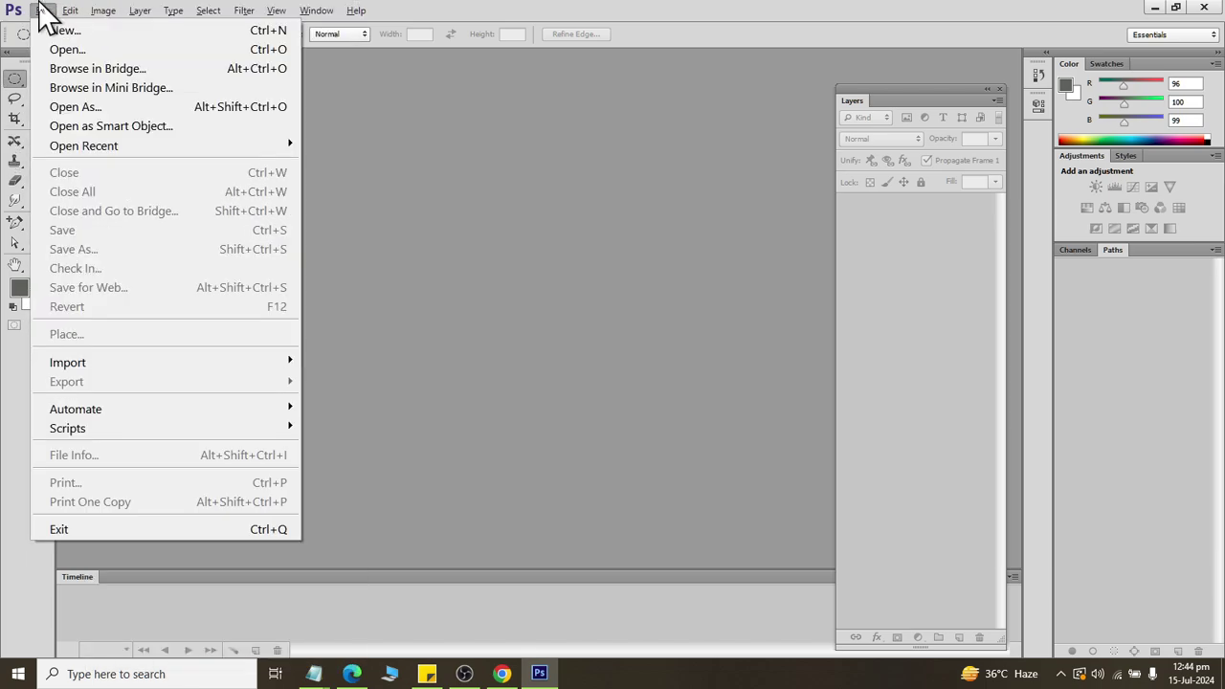
pyautogui.click(57, 49)
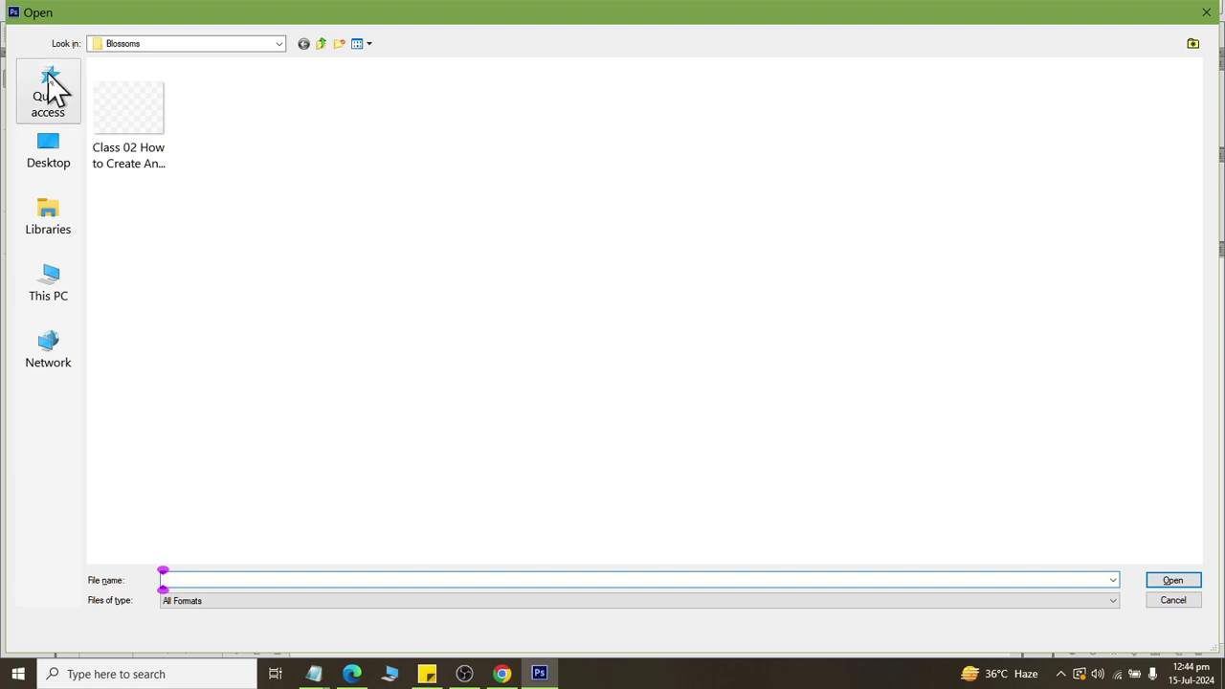
pyautogui.click(140, 148)
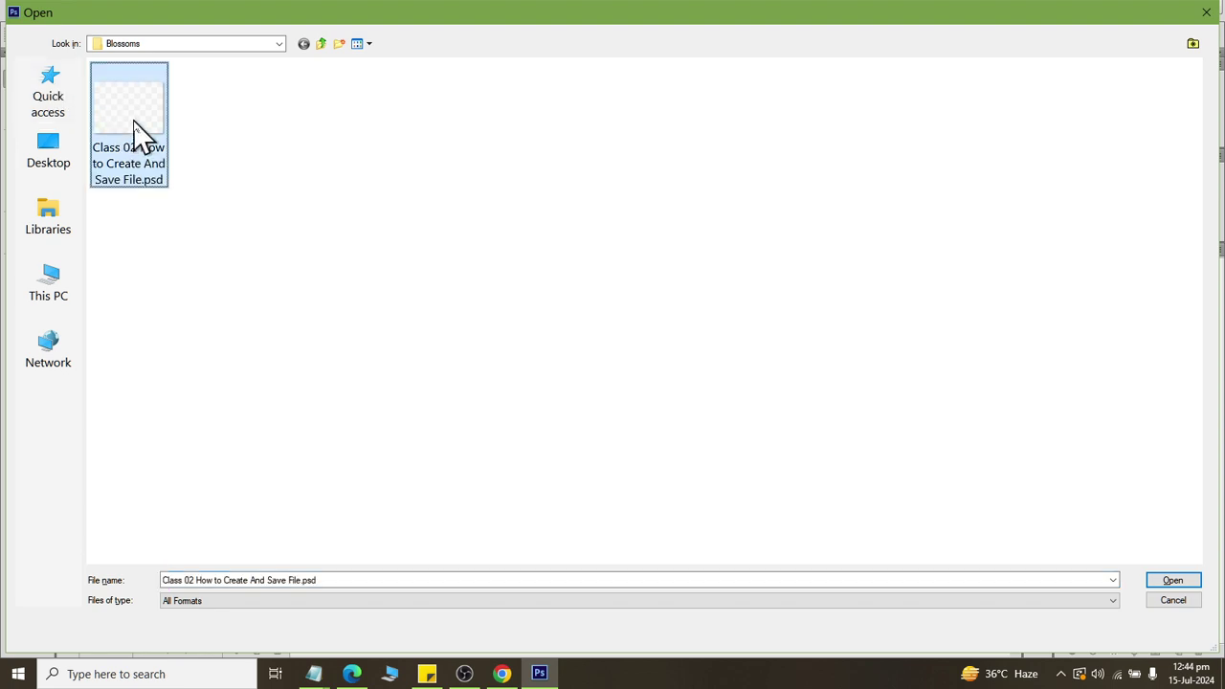
pyautogui.click(364, 44)
pyautogui.click(394, 105)
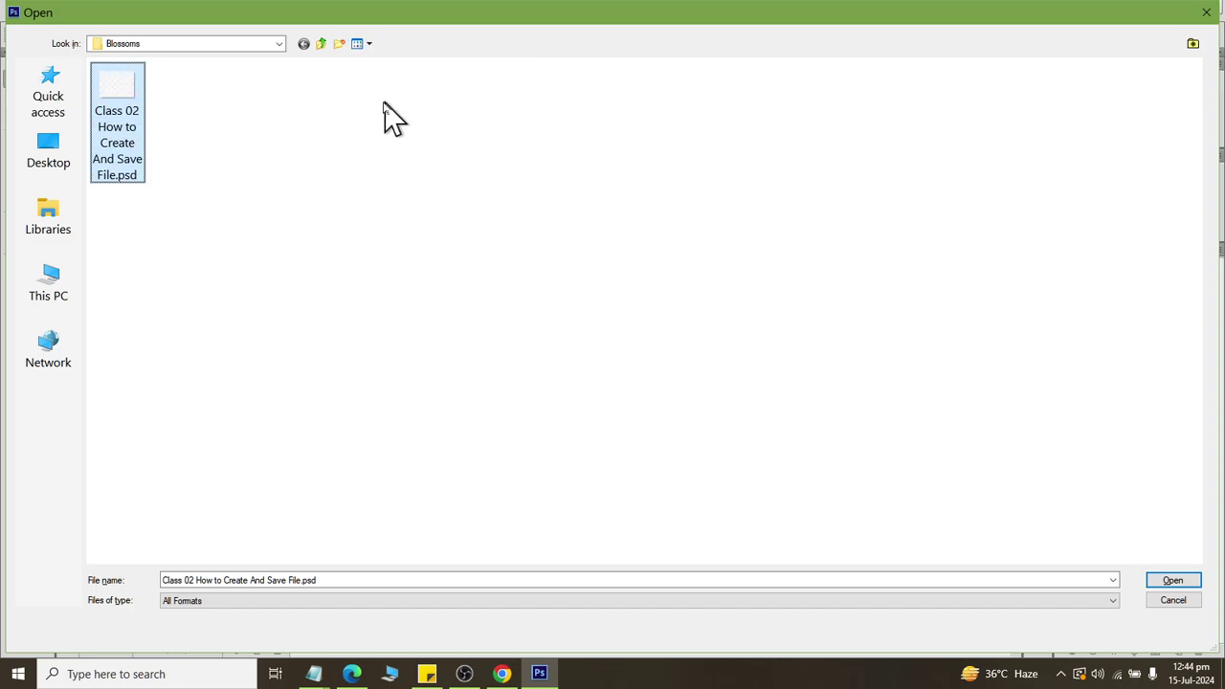
pyautogui.doubleClick(146, 114)
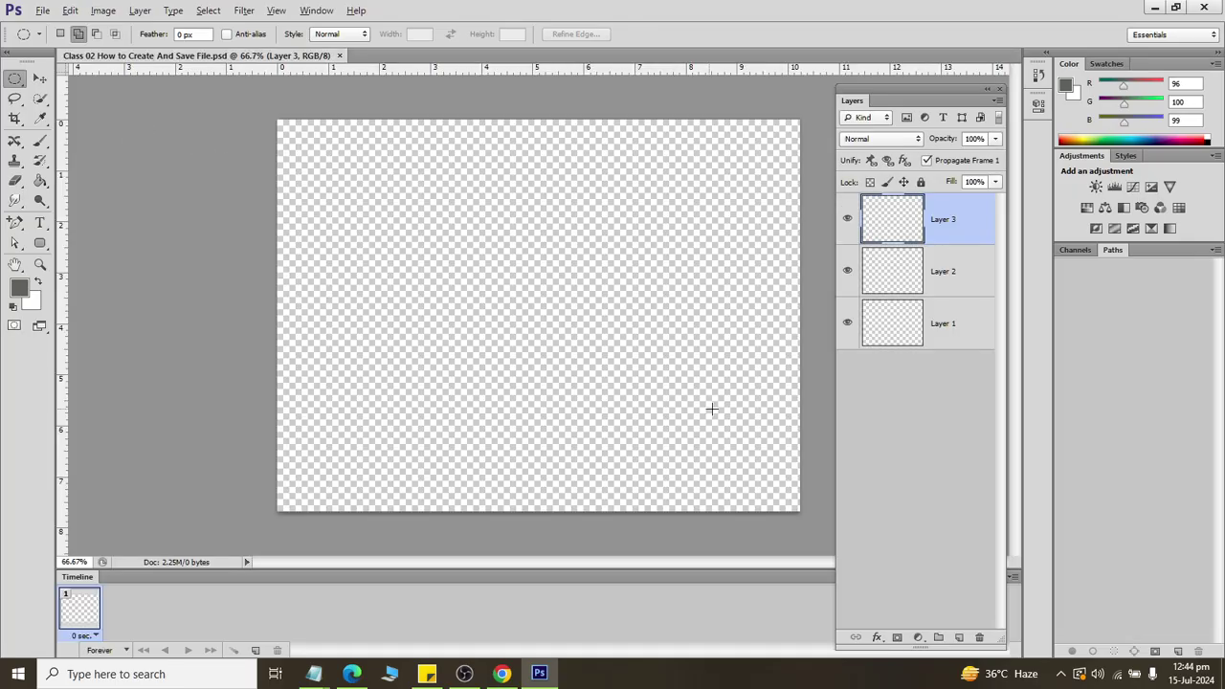